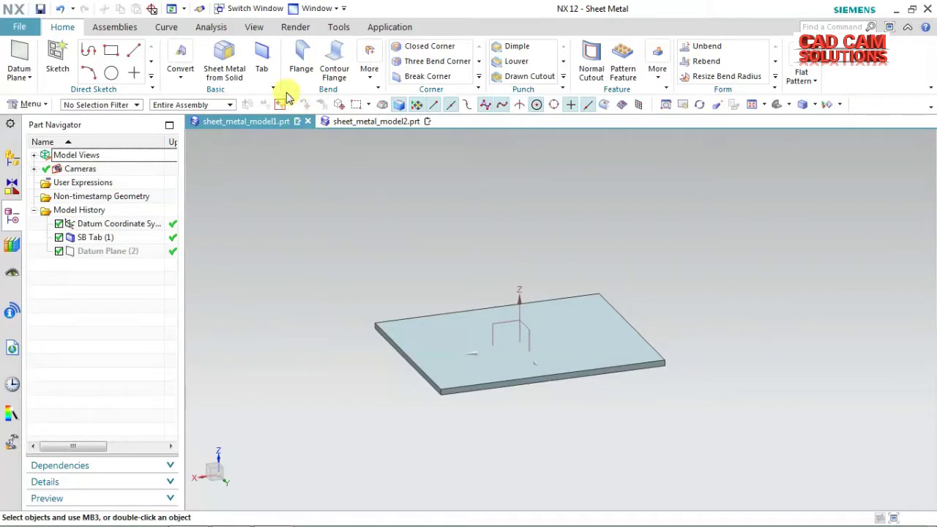
Make the hidden Datum Plane (2) above the tab visible.
left_click(368, 74)
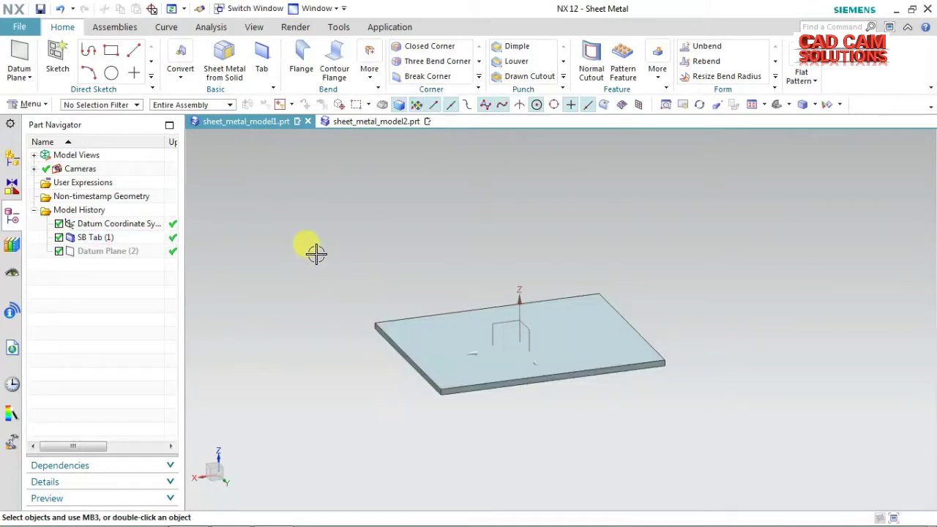
left_click(134, 251)
right_click(134, 251)
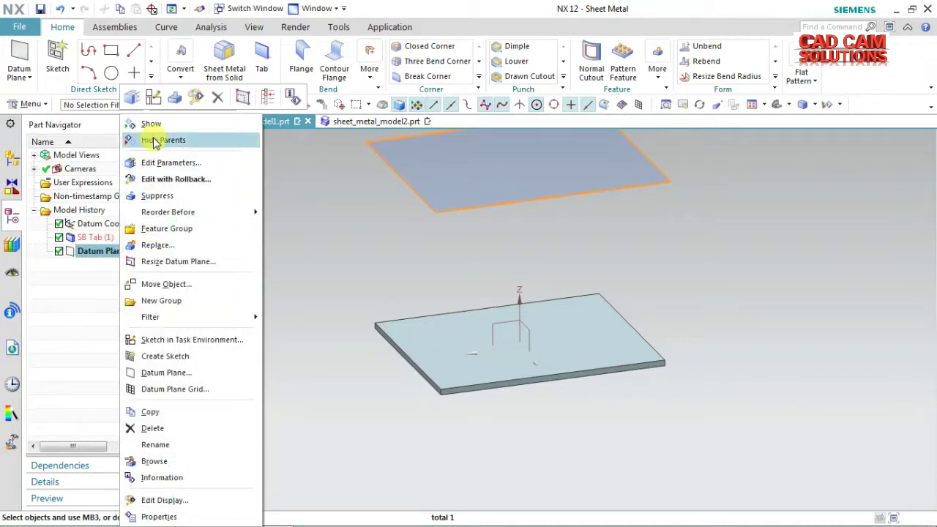
left_click(150, 124)
Sketch a rectangle along the tab's edges on the raised datum plane.
scroll(447, 278, "down", 2)
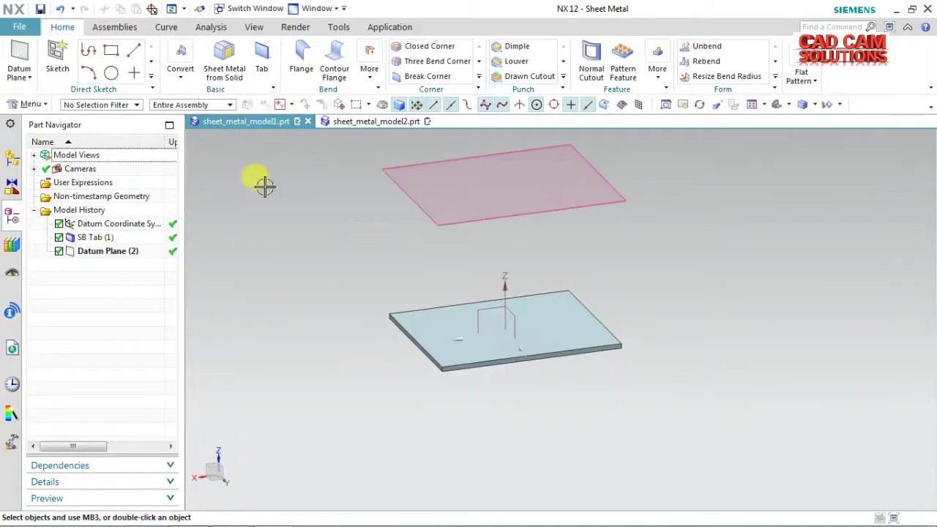
left_click(57, 55)
left_click(405, 210)
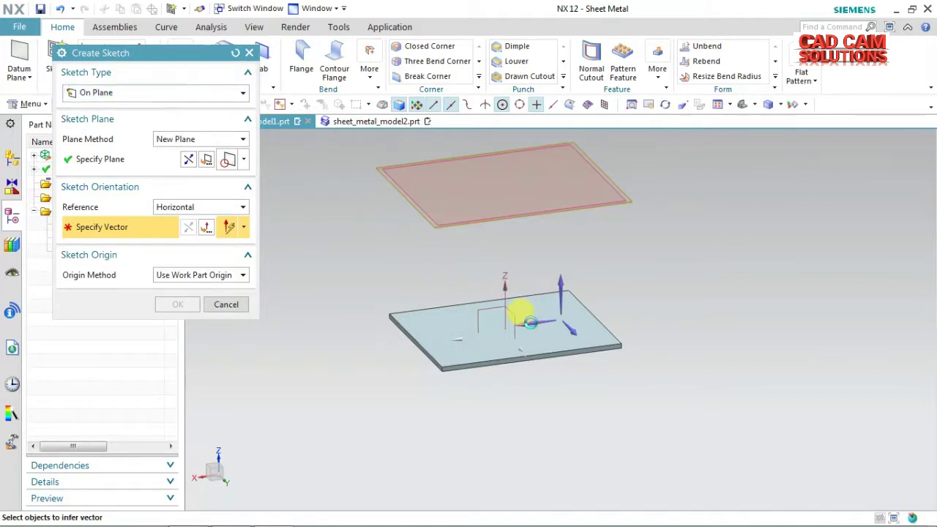
left_click(521, 317)
left_click(195, 309)
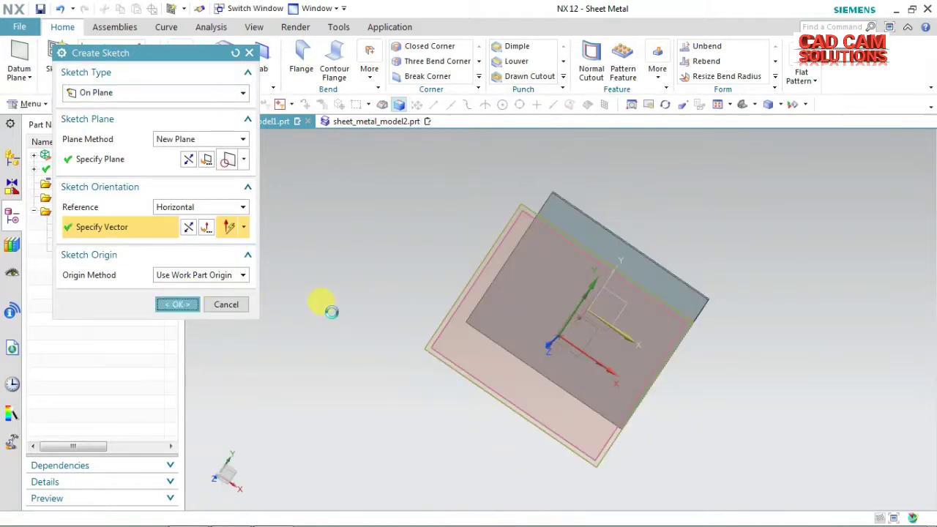
left_click(139, 50)
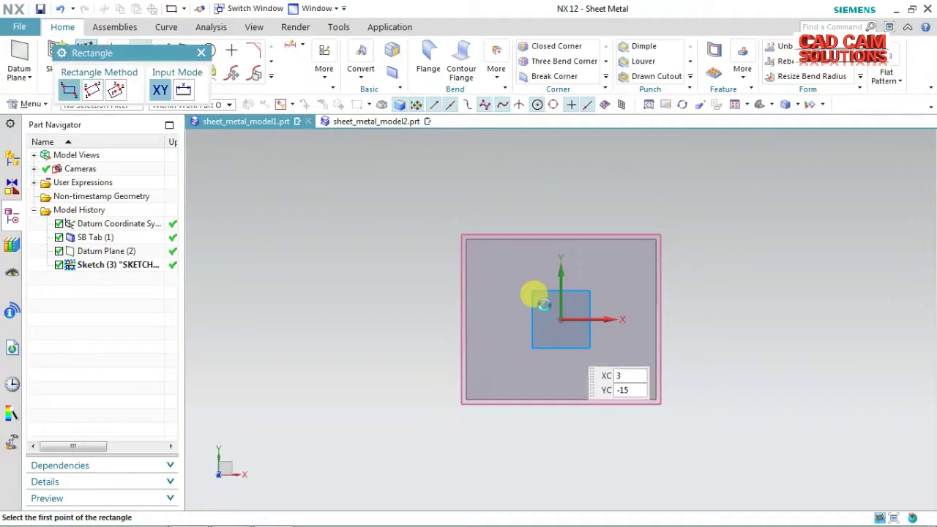
left_click(469, 242)
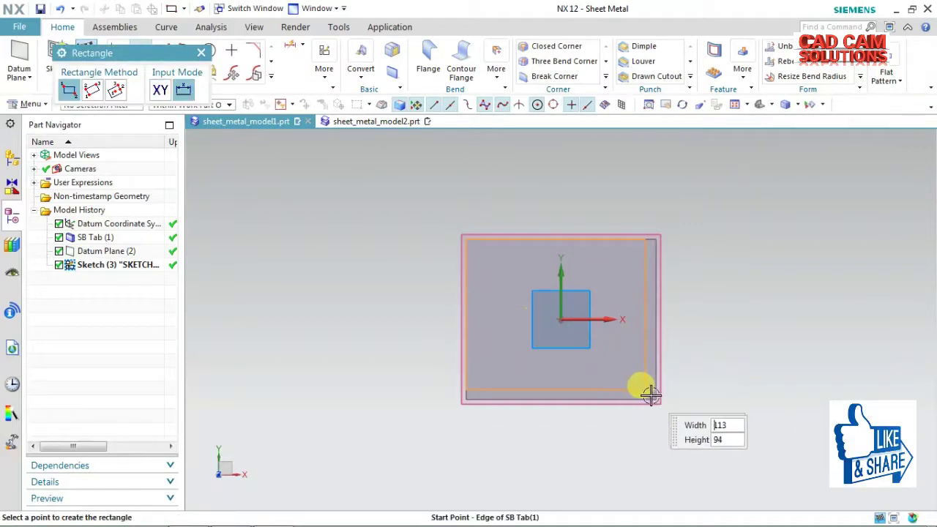
left_click(545, 337)
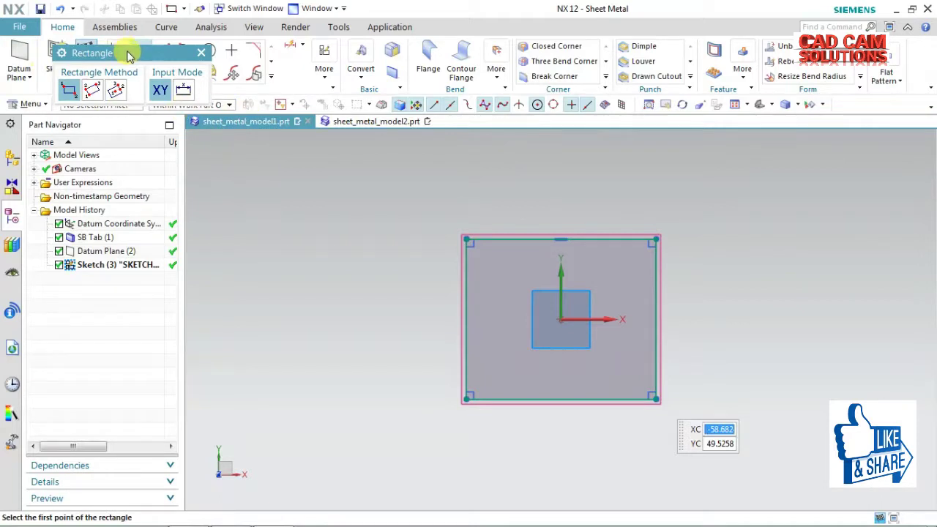
left_click(80, 48)
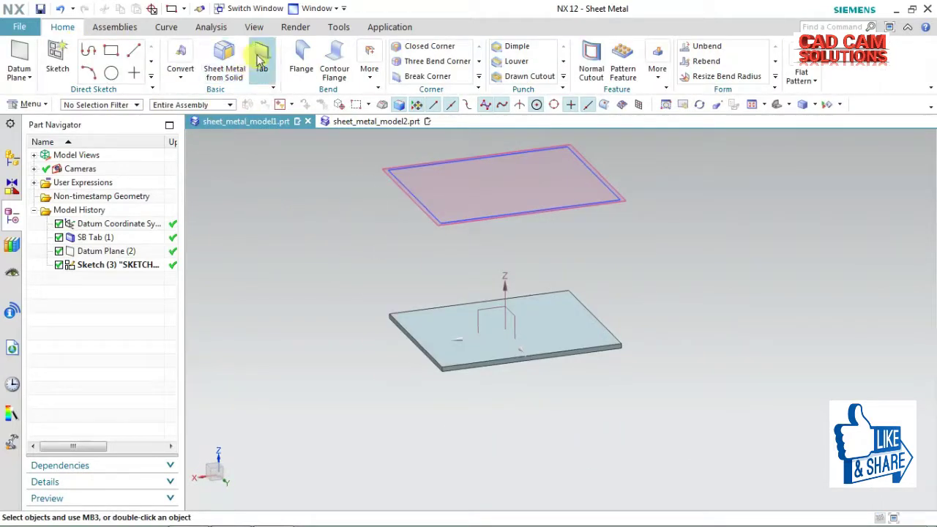
Create a 3 mm Base tab, SB Tab (4), from the sketch curves.
left_click(429, 212)
left_click(154, 100)
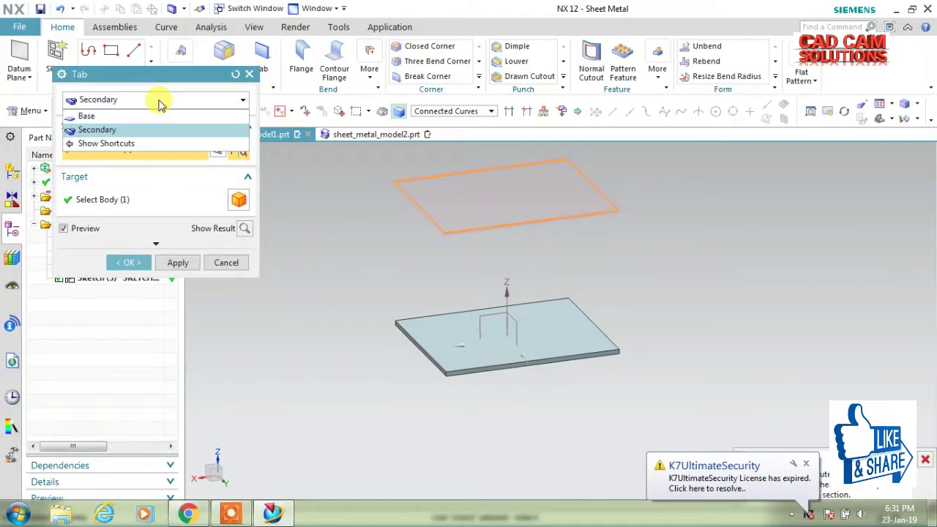
left_click(150, 117)
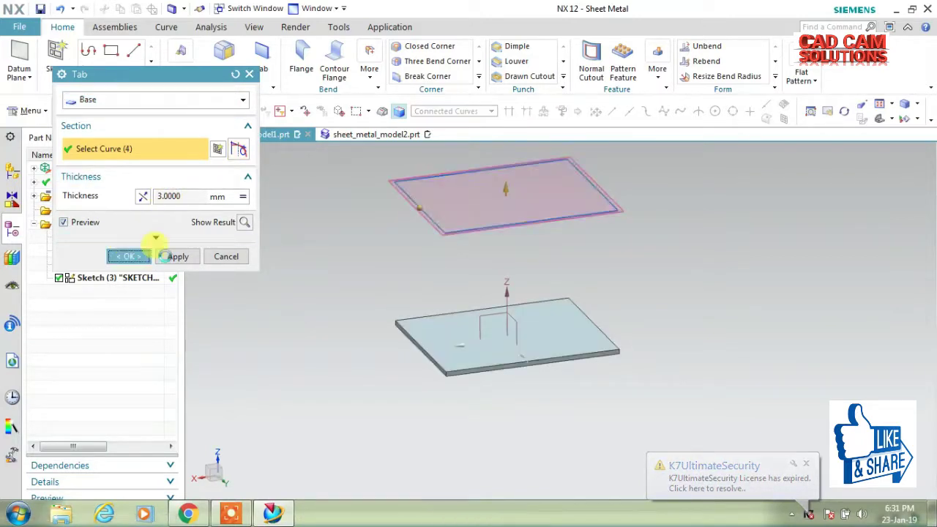
left_click(139, 256)
Hide the sketch and the datum plane with Ctrl+B.
left_click(396, 188)
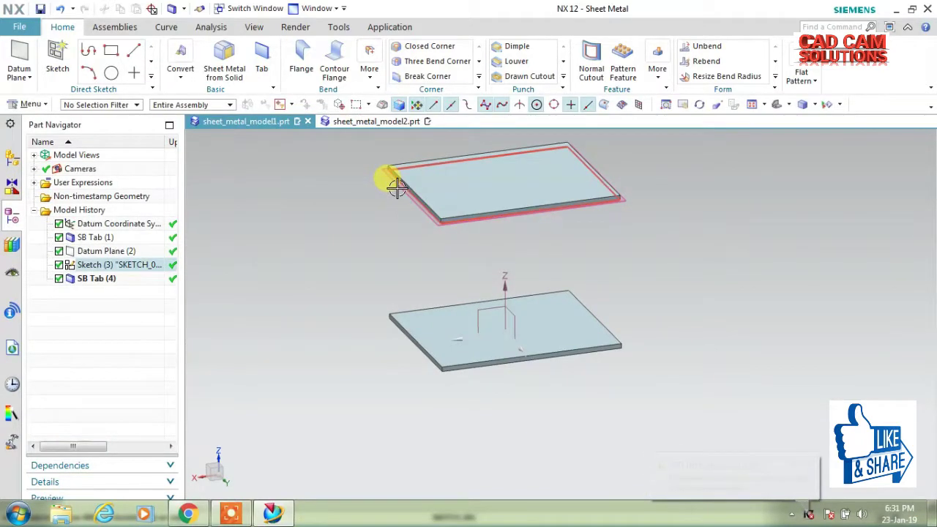
left_click(400, 213)
left_click(399, 213)
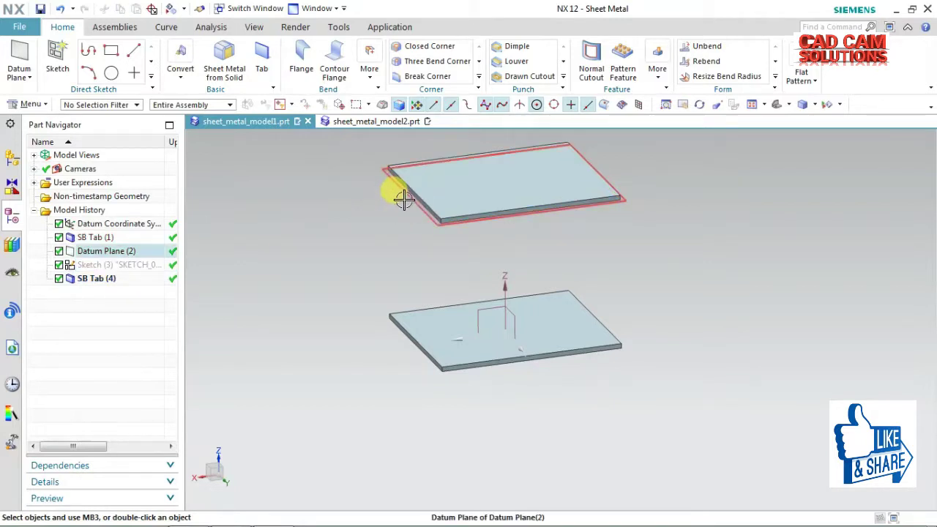
key("ctrl+b")
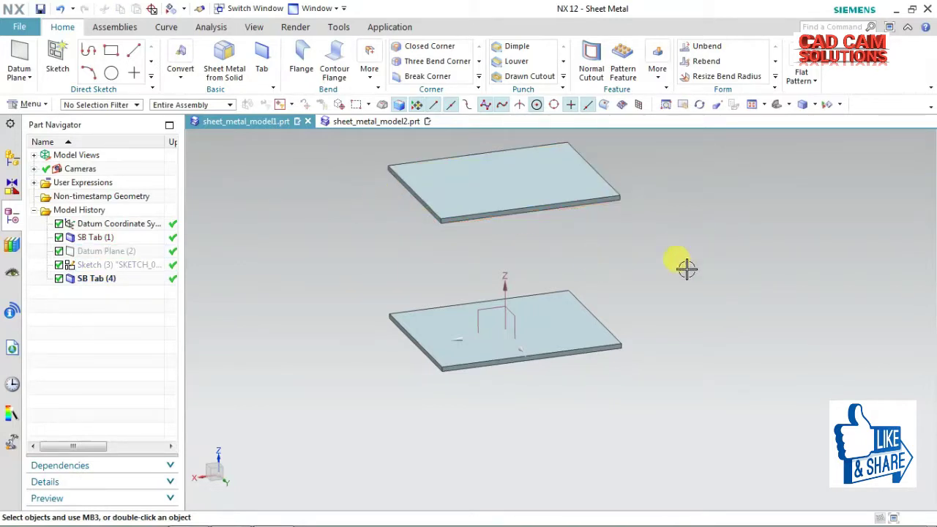
scroll(665, 274, "up", 3)
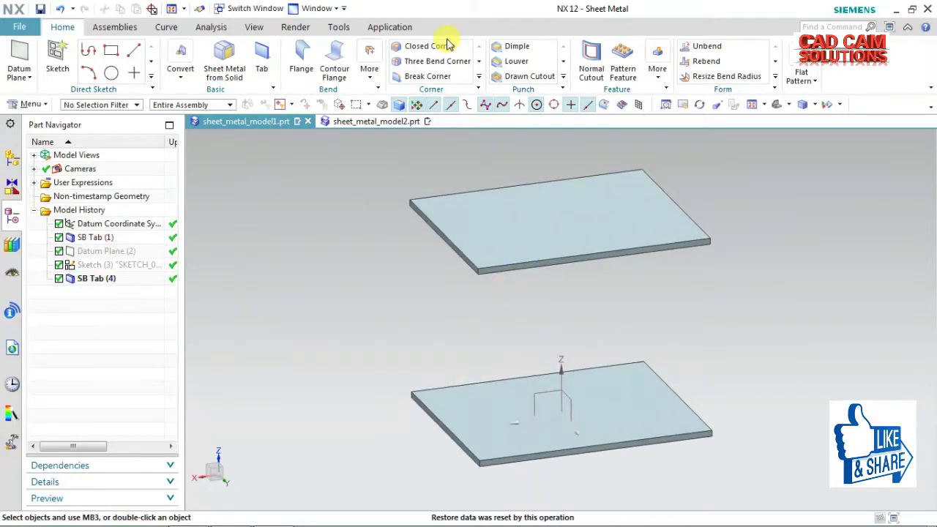
left_click(369, 67)
left_click(388, 134)
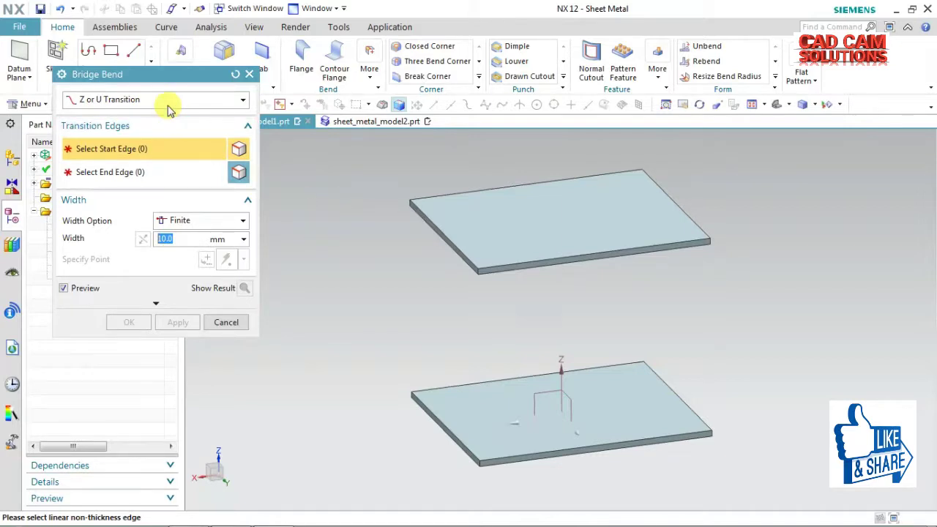
Preview a 95 mm wide Fold Transition bridge bend from the upper plate's edge to the lower plate's edge.
left_click(139, 100)
left_click(142, 130)
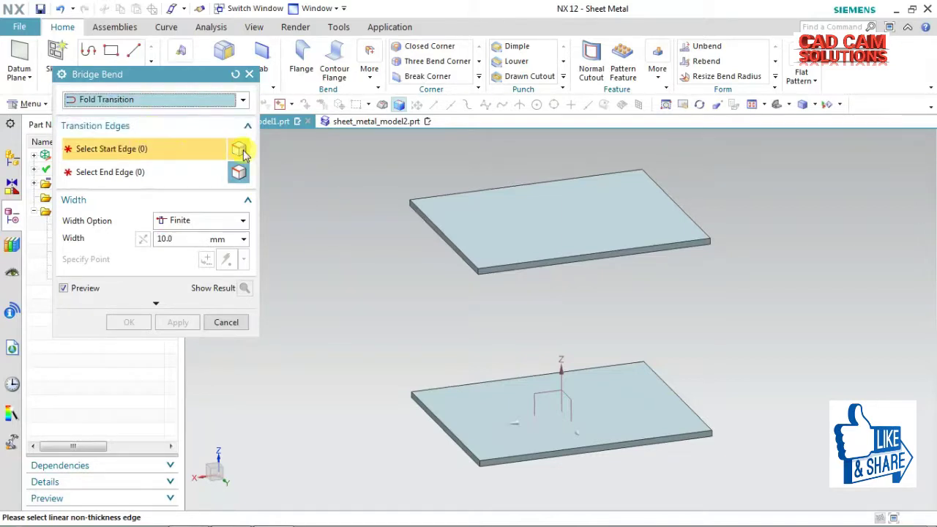
left_click(425, 208)
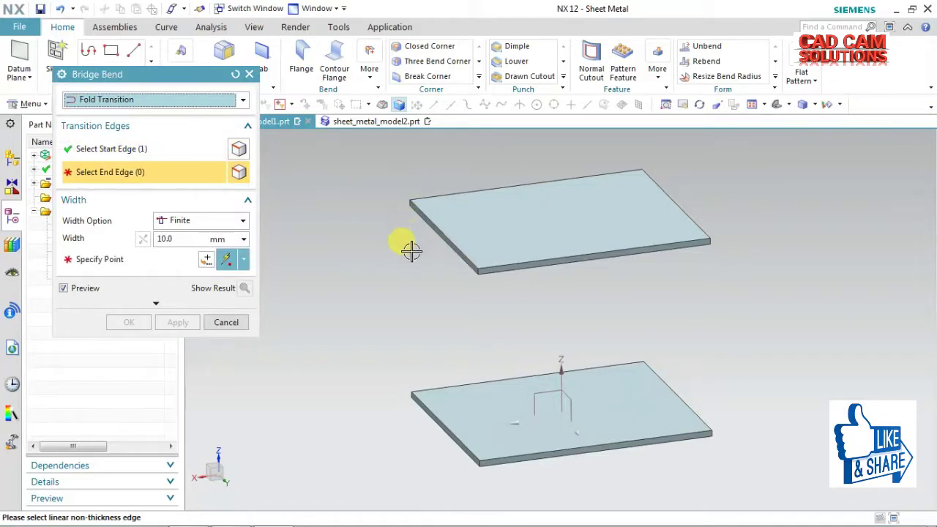
left_click(427, 415)
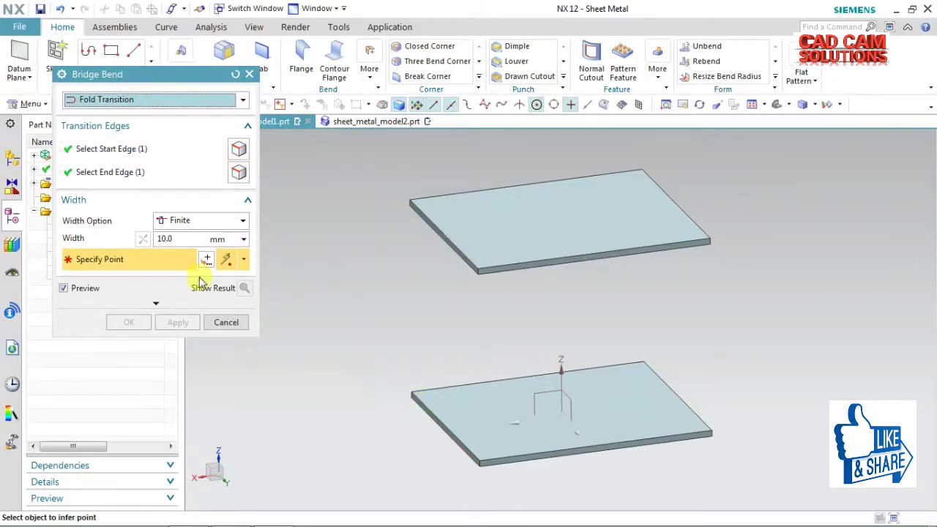
left_click(396, 188)
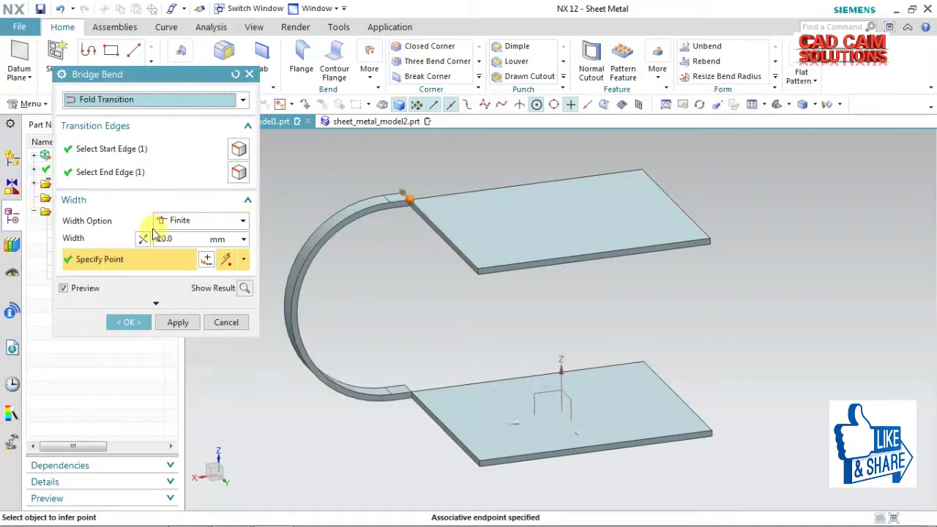
left_click(440, 235)
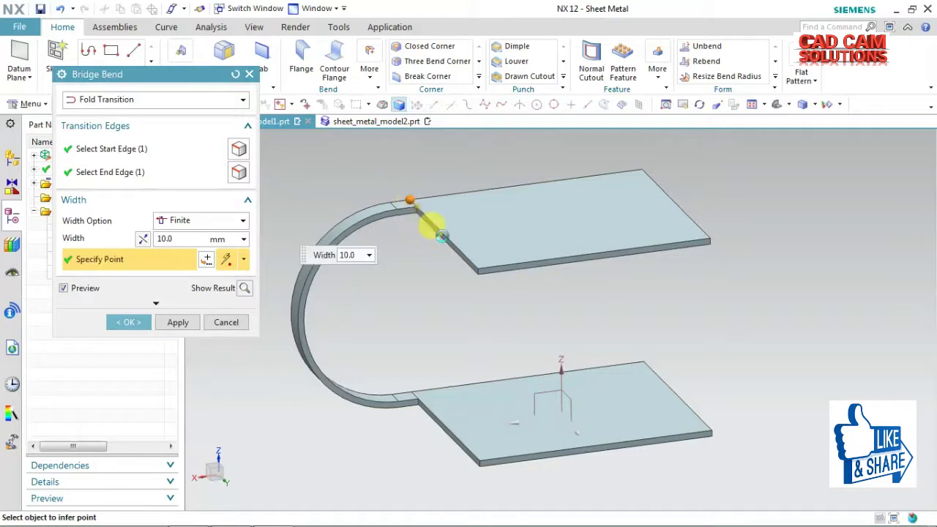
left_click_drag(440, 235, 543, 294)
mouse_move(633, 327)
middle_mouse_down()
mouse_move(590, 320)
mouse_move(623, 320)
middle_mouse_up()
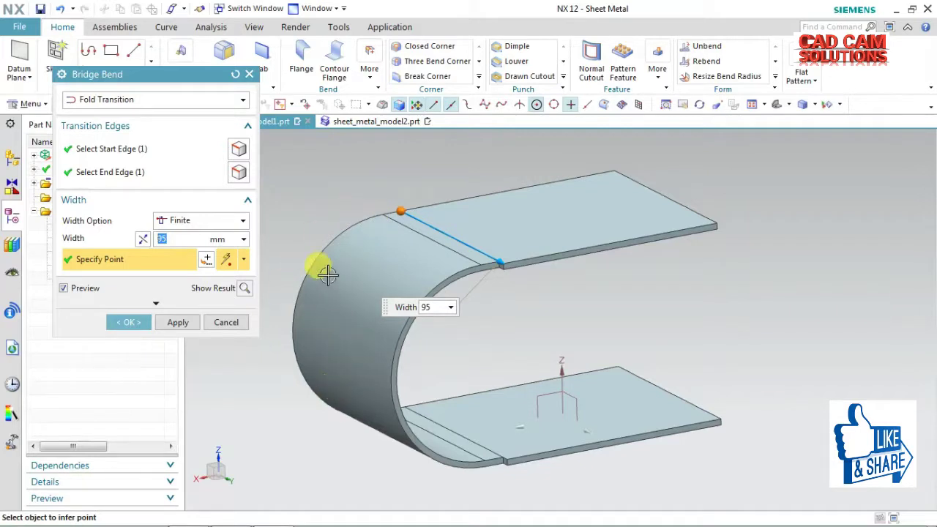
left_click(202, 99)
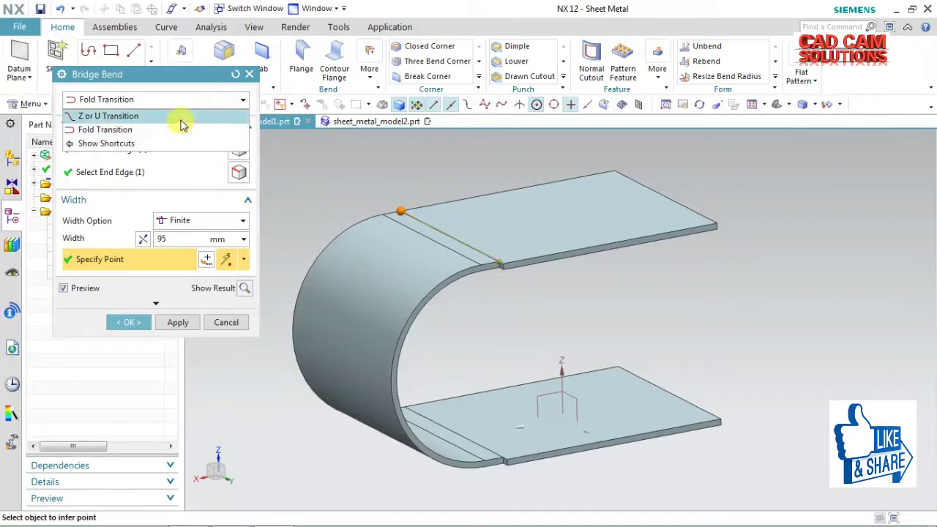
Switch to a Z or U Transition, narrow it to 60 mm, and apply it as Bridge Bend (5).
left_click(181, 119)
middle_click_drag(334, 196, 318, 192)
left_click_drag(458, 267, 454, 229)
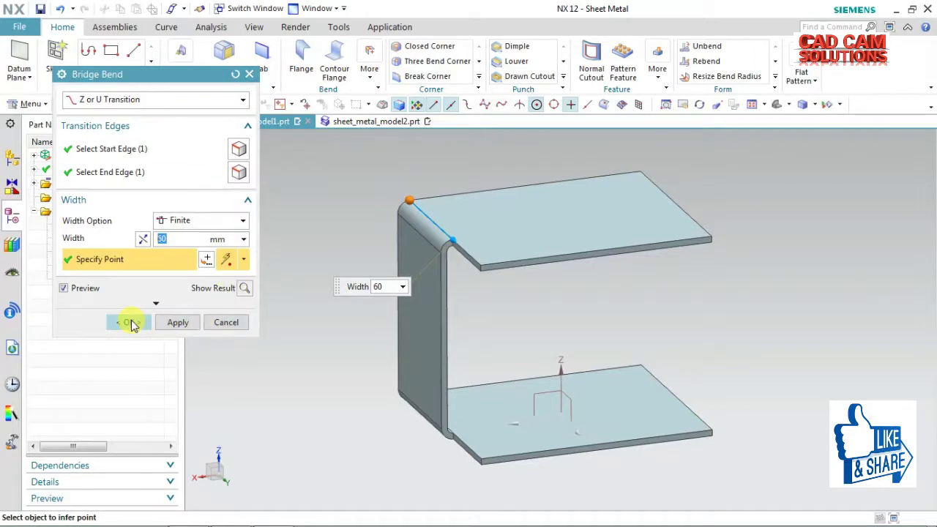
left_click(174, 324)
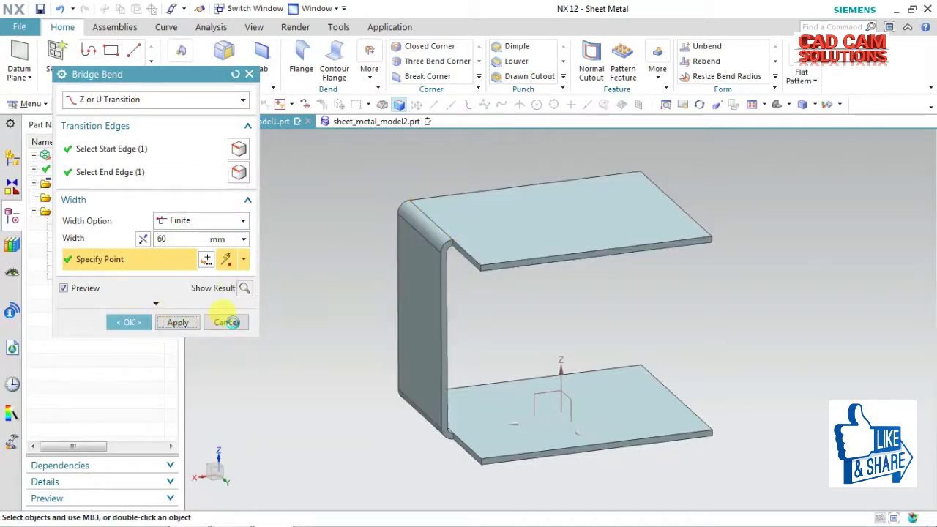
left_click(228, 322)
mouse_move(318, 314)
middle_mouse_down()
mouse_move(316, 296)
mouse_move(328, 306)
middle_mouse_up()
right_click(127, 295)
Delete Bridge Bend (5) and start a new bridge bend between the upper and lower plate edges.
left_click(143, 295)
left_click(371, 73)
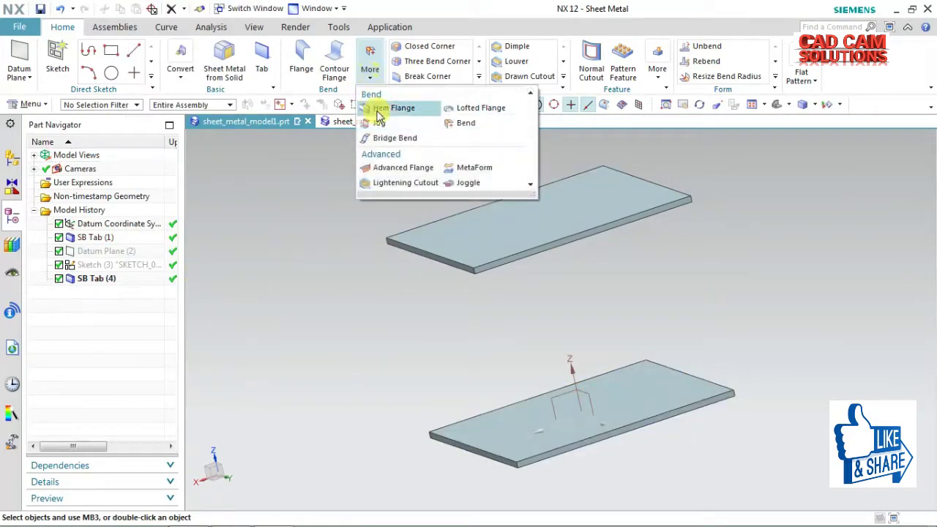
left_click(388, 138)
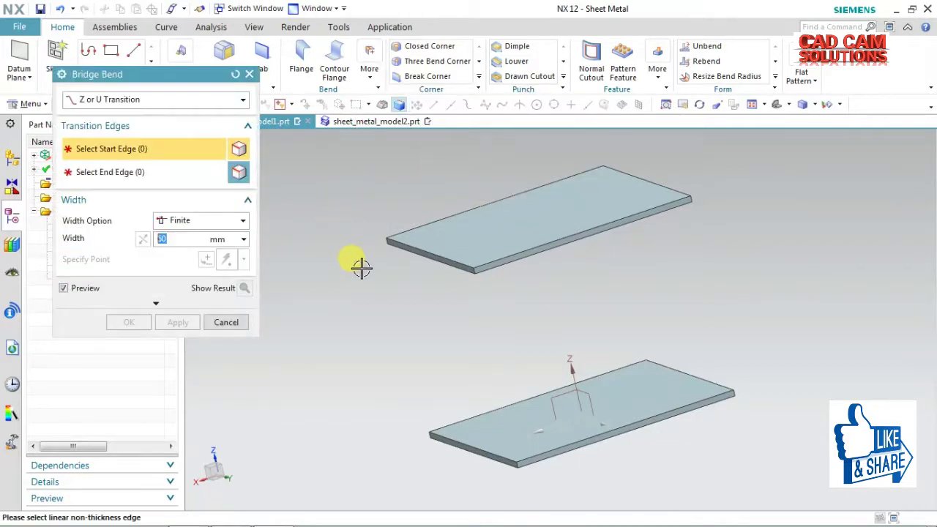
left_click(399, 239)
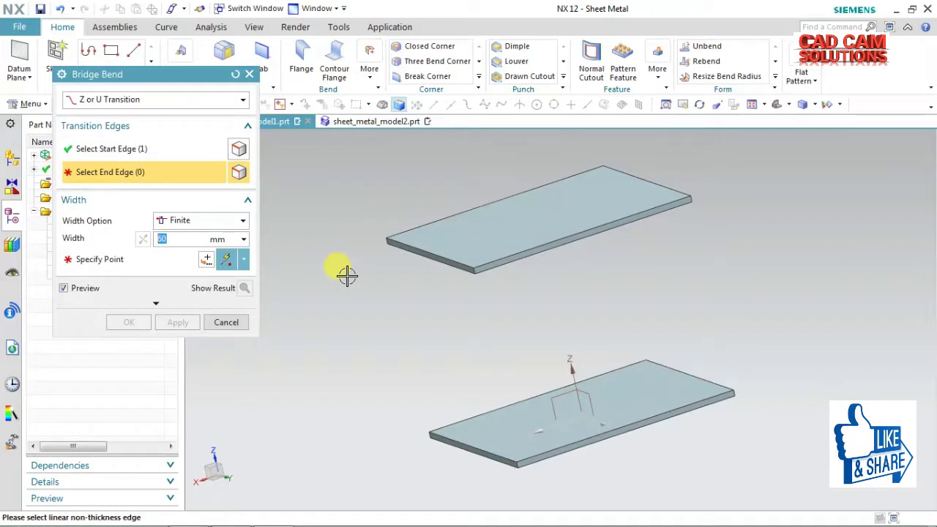
left_click(674, 368)
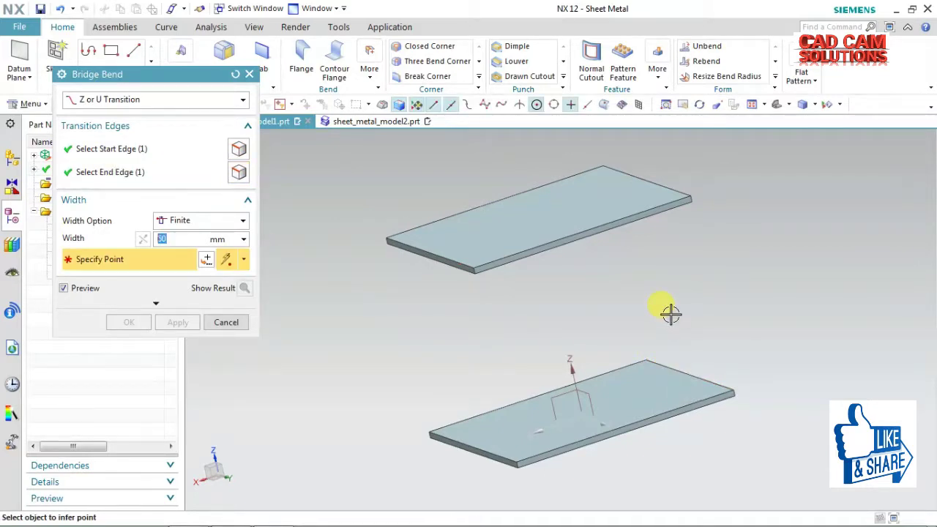
left_click(373, 227)
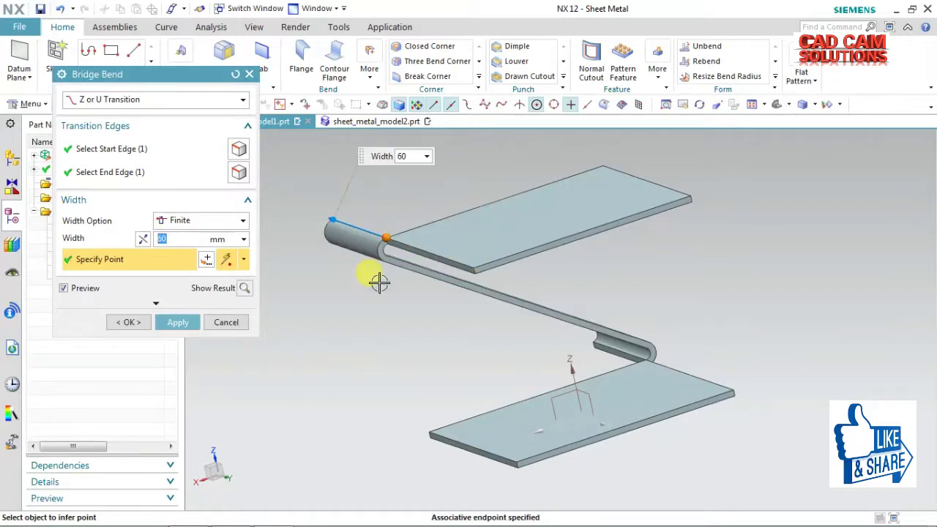
Widen the new bridge bend from 60 to 90 mm and create the Z-shaped joint.
mouse_move(449, 322)
middle_mouse_down()
mouse_move(433, 339)
mouse_move(440, 330)
middle_mouse_up()
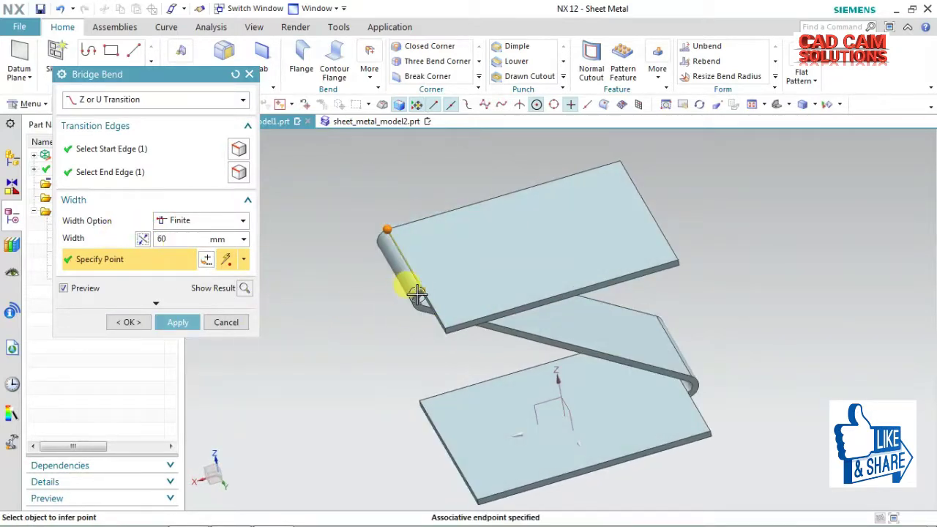
left_click_drag(429, 299, 438, 321)
mouse_move(398, 363)
middle_mouse_down()
mouse_move(412, 335)
mouse_move(350, 343)
mouse_move(383, 349)
mouse_move(382, 362)
mouse_move(354, 358)
middle_mouse_up()
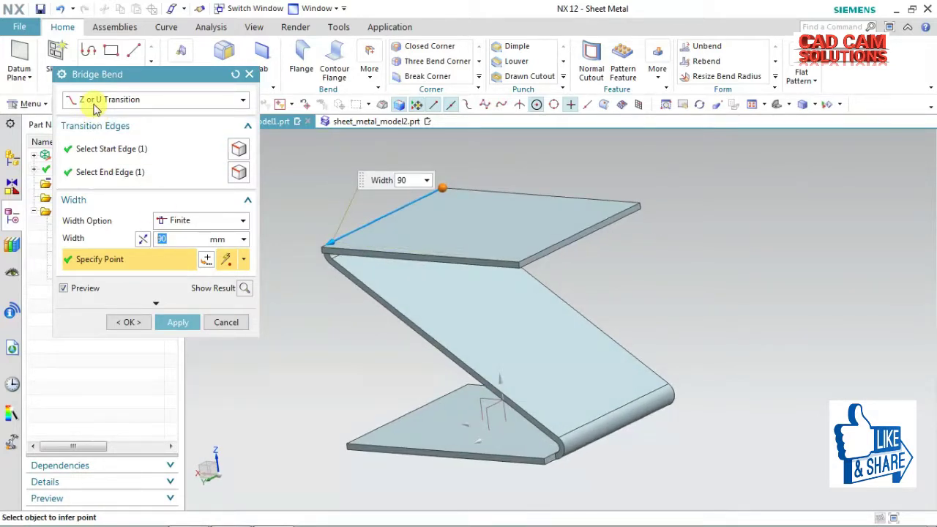
left_click(127, 322)
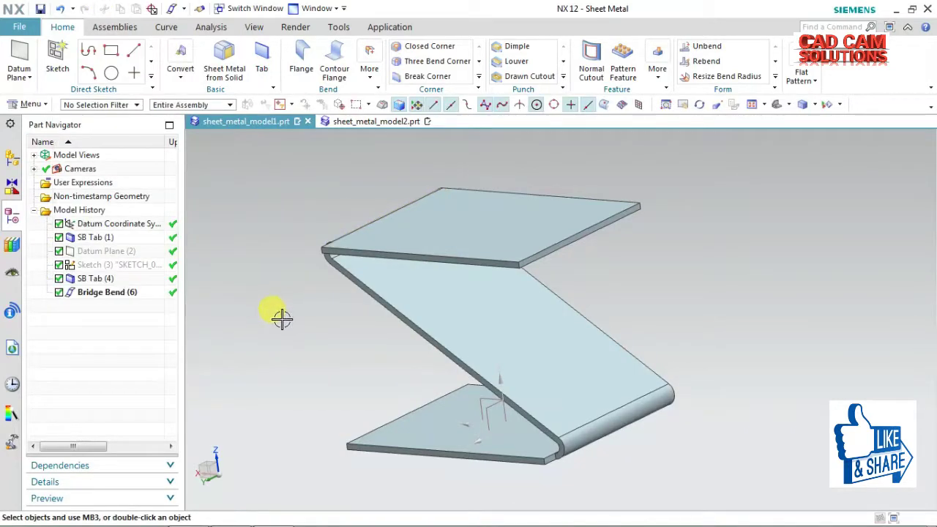
middle_click_drag(292, 312, 298, 317)
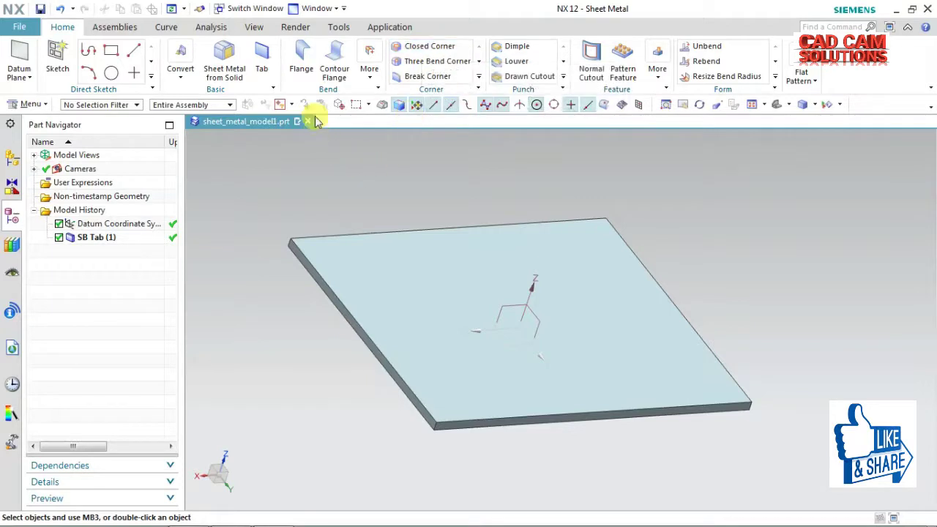
left_click(301, 58)
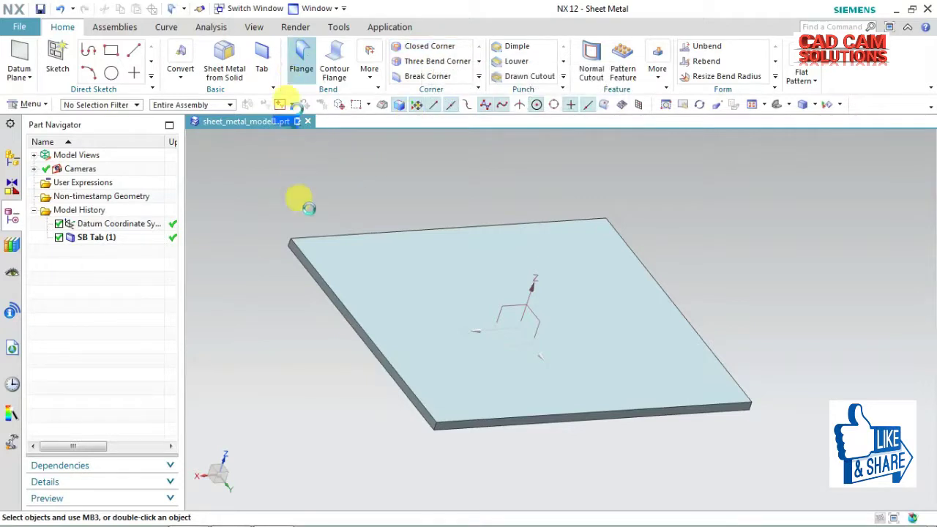
Add 40 mm, 90° flanges SB Flange (9) and (10) to the plate's left and front edges.
left_click(340, 296)
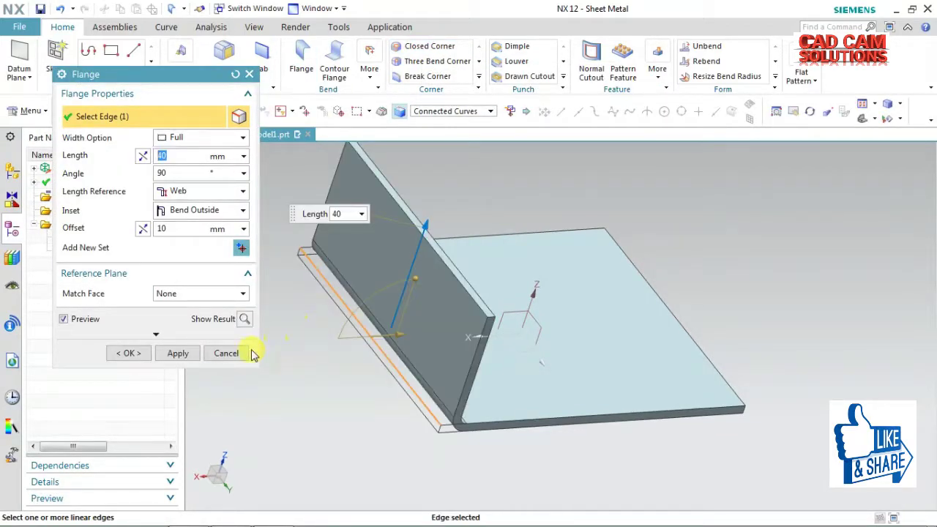
left_click(183, 352)
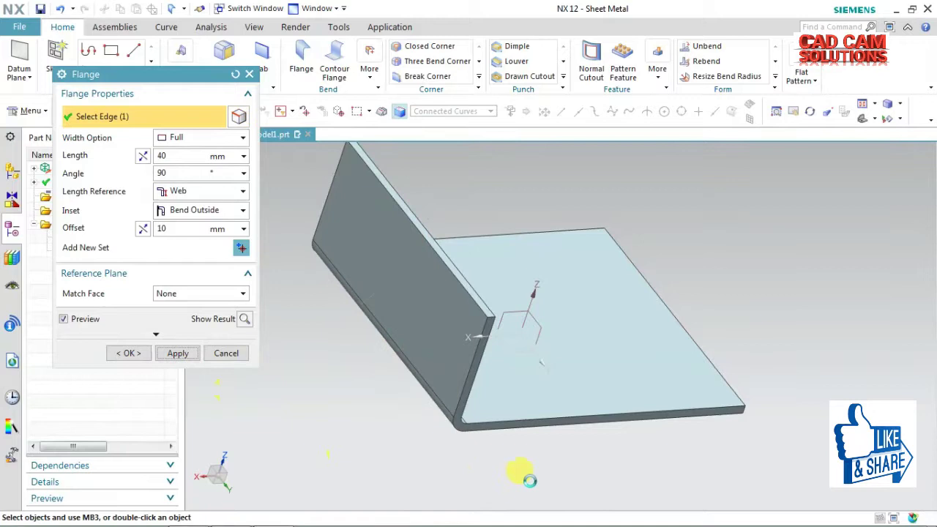
left_click(563, 425)
left_click(142, 362)
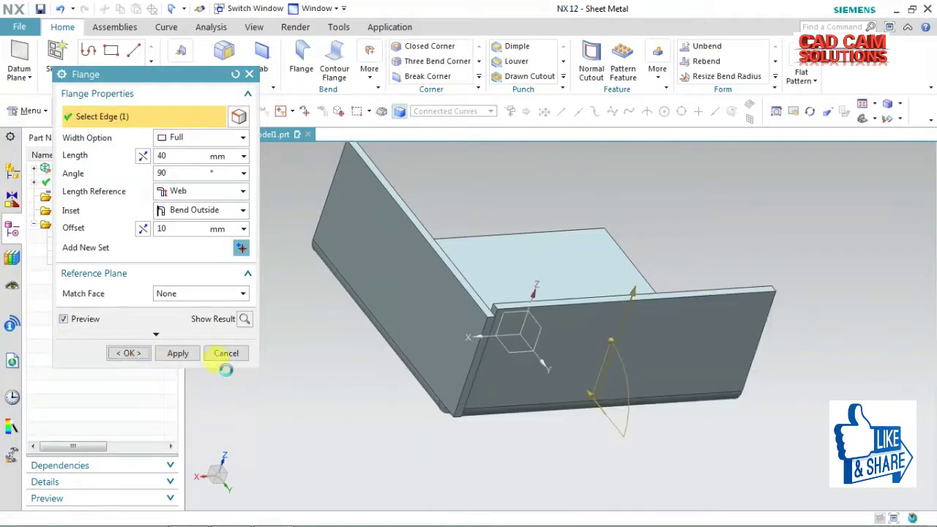
mouse_move(396, 420)
middle_mouse_down()
mouse_move(445, 412)
mouse_move(449, 375)
mouse_move(362, 459)
middle_mouse_up()
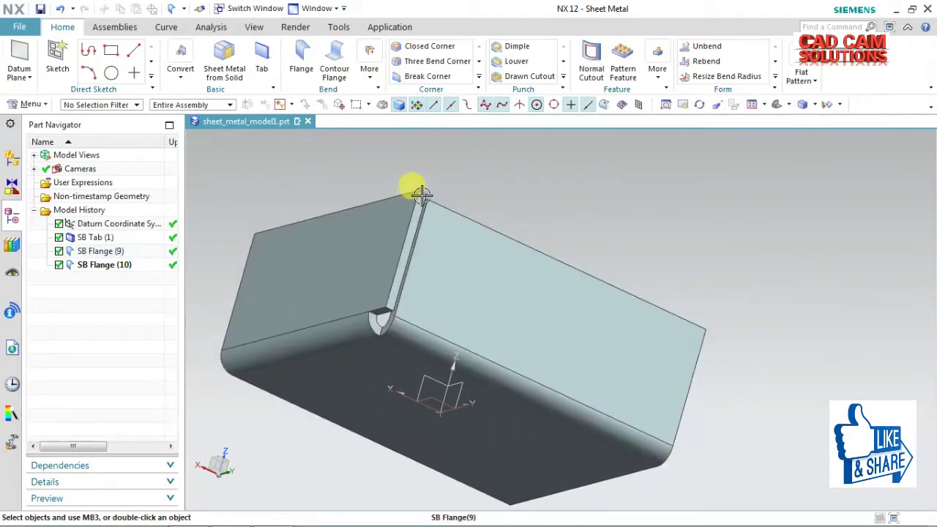
left_click(429, 46)
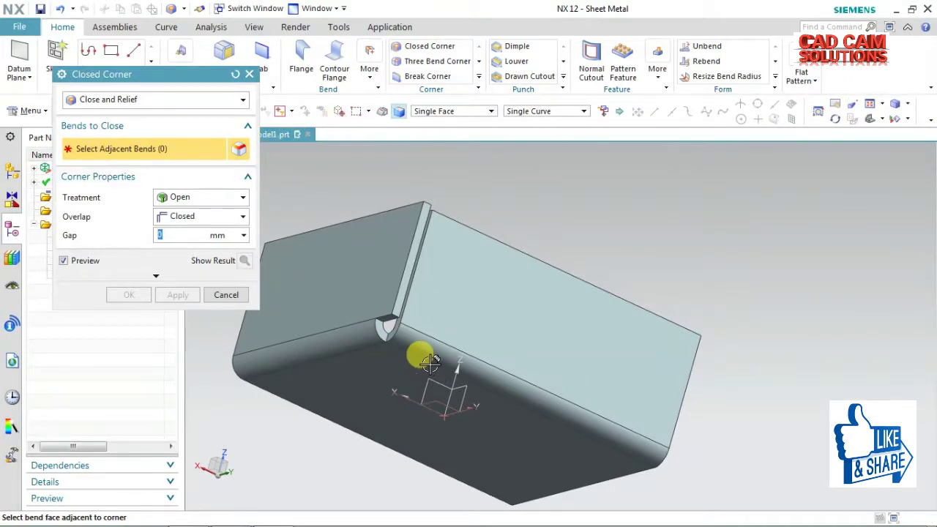
Pick the flanges' adjacent bend and preview a Closed corner treatment with 0 mm gap.
left_click(408, 350)
left_click(333, 339)
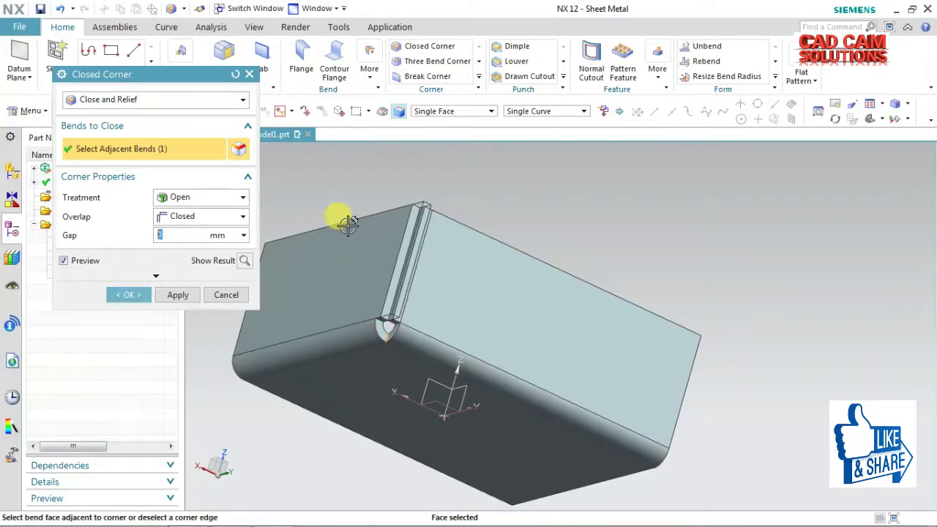
scroll(357, 204, "up", 2)
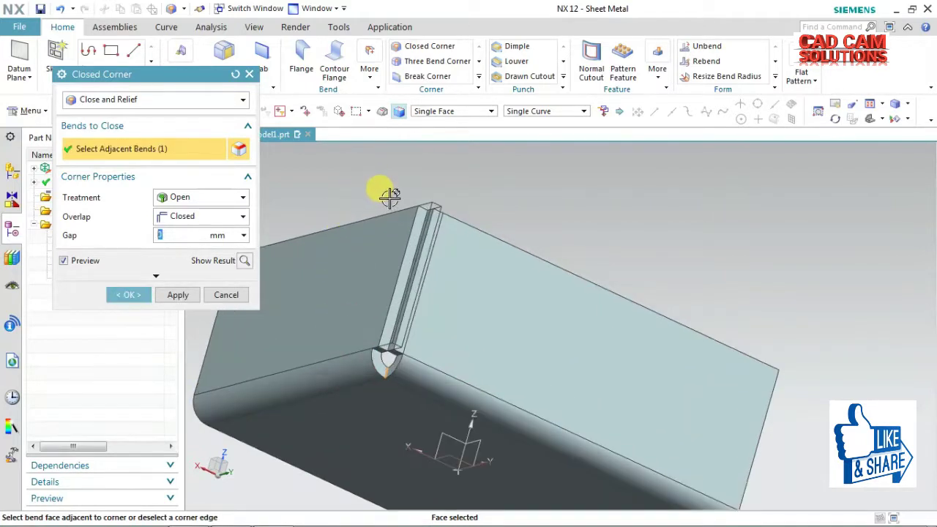
left_click(249, 261)
left_click(249, 260)
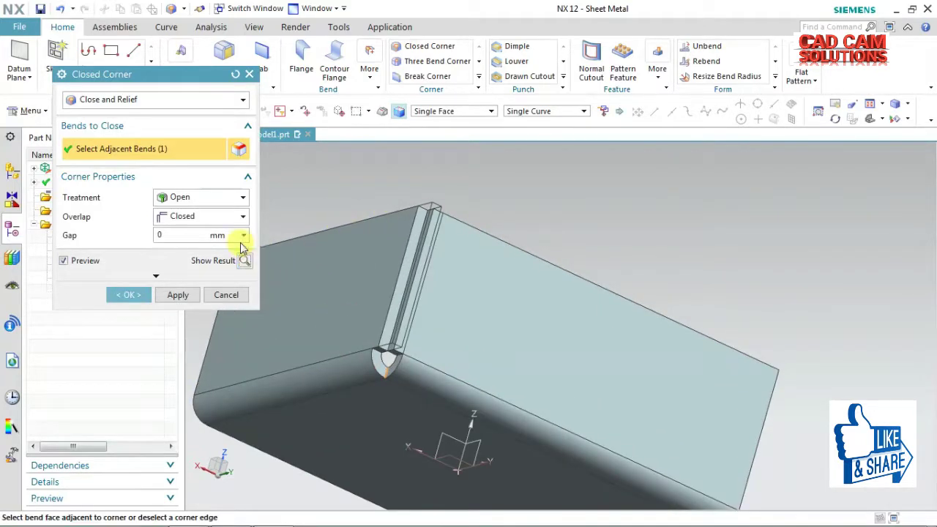
left_click(209, 205)
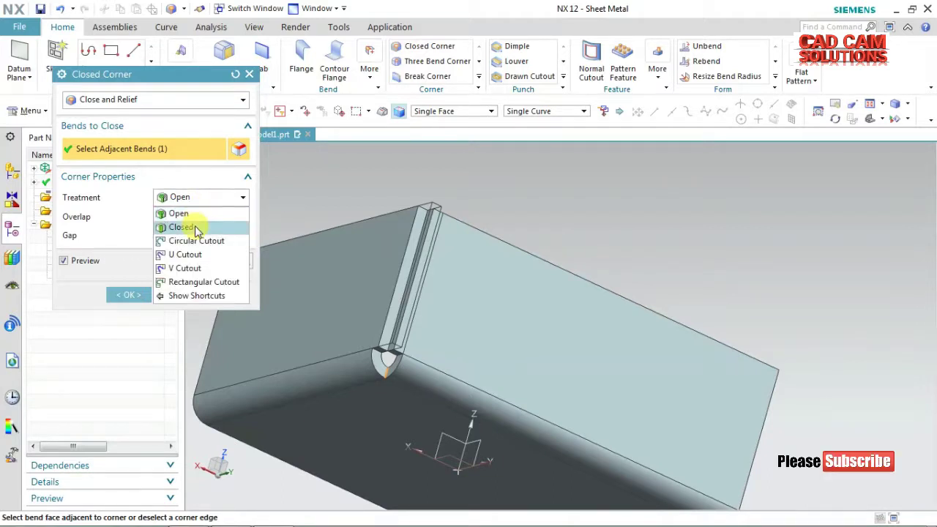
left_click(195, 228)
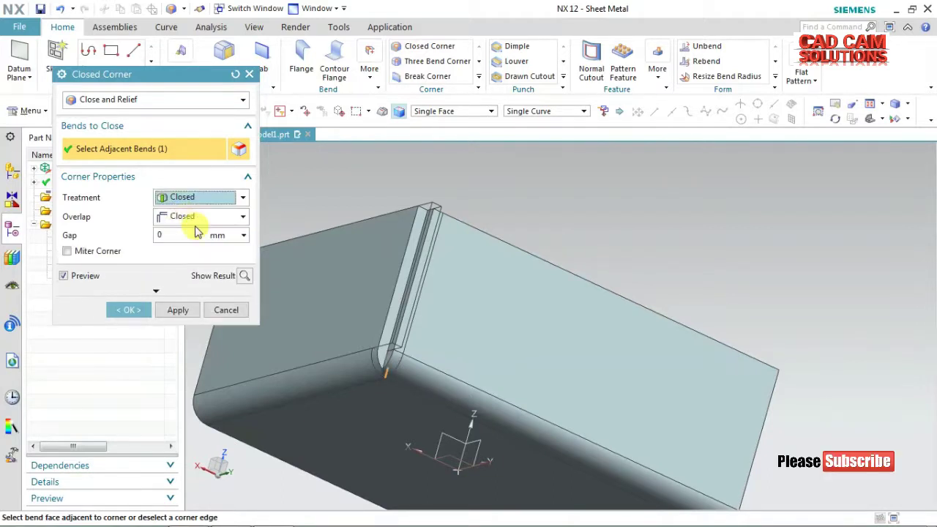
left_click(244, 276)
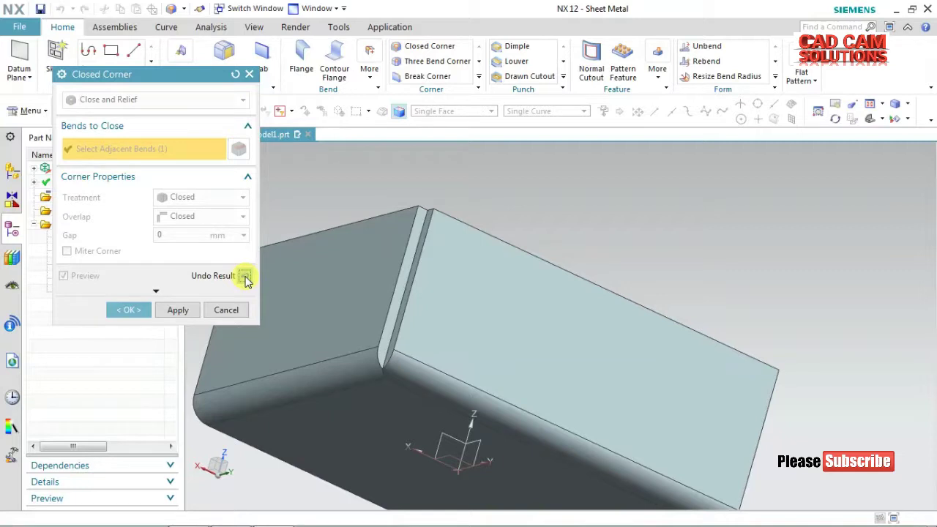
left_click(244, 276)
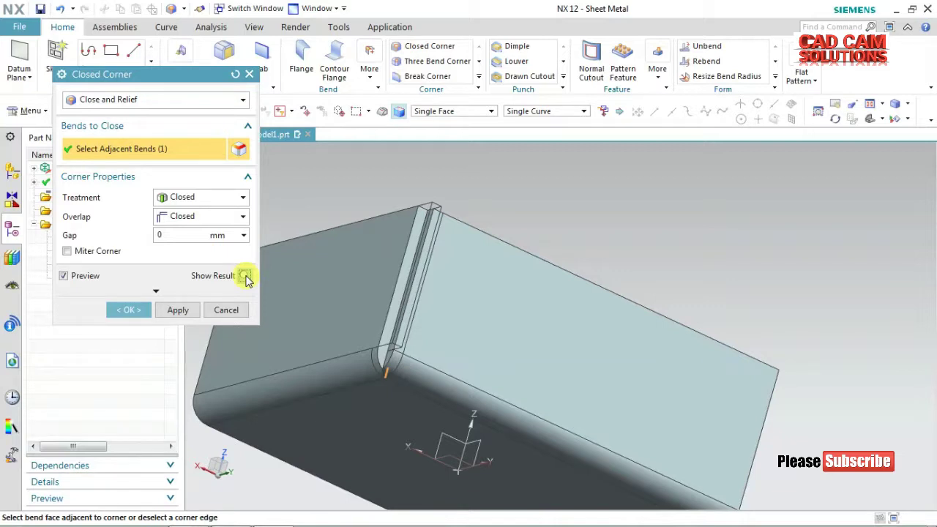
left_click(205, 198)
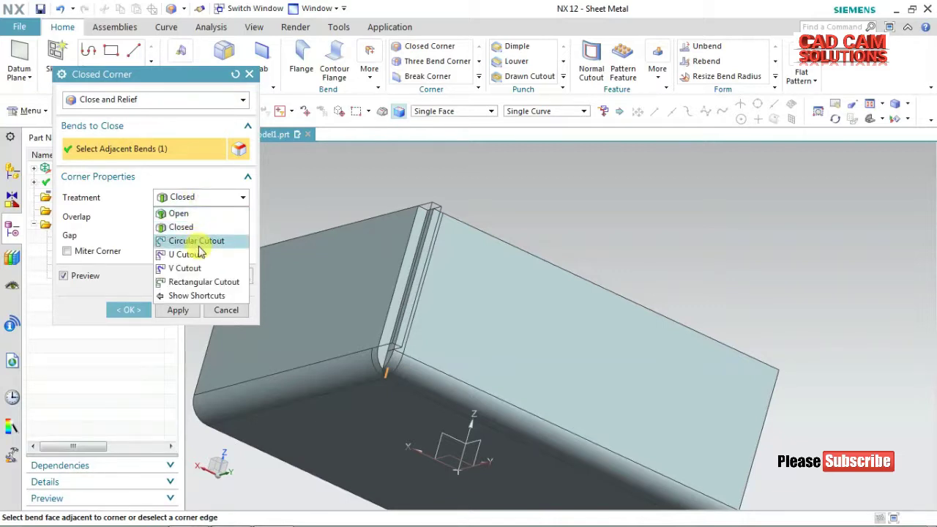
Try Circular, U and V Cutout corner treatments with a 12 mm relief diameter.
left_click(199, 244)
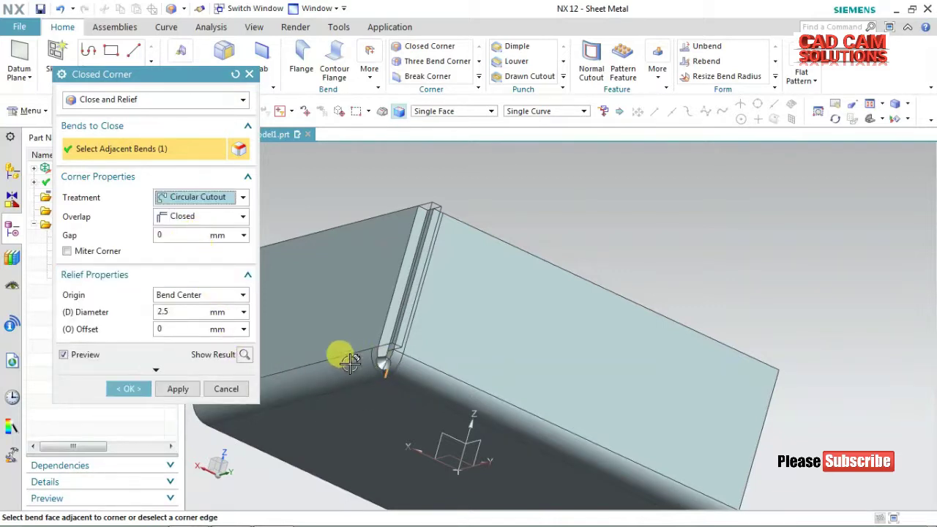
left_click(164, 313)
type("6")
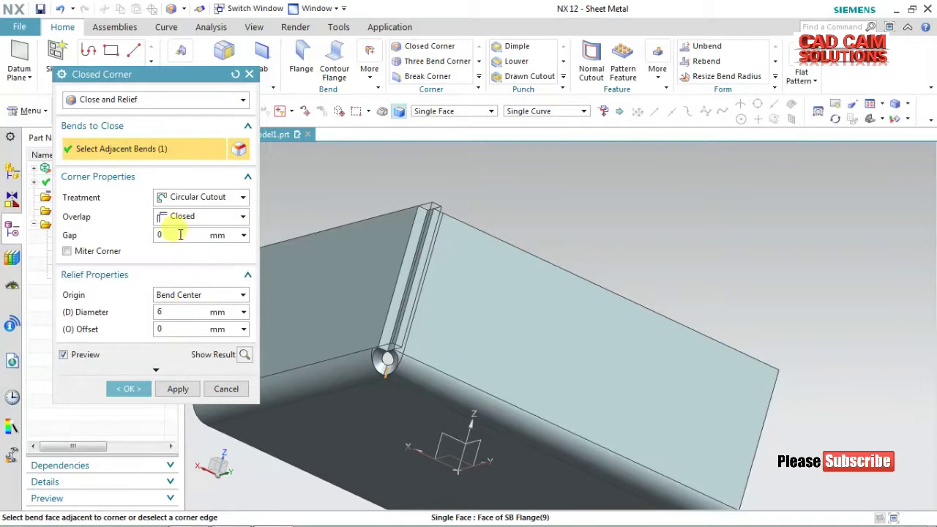
left_click(181, 203)
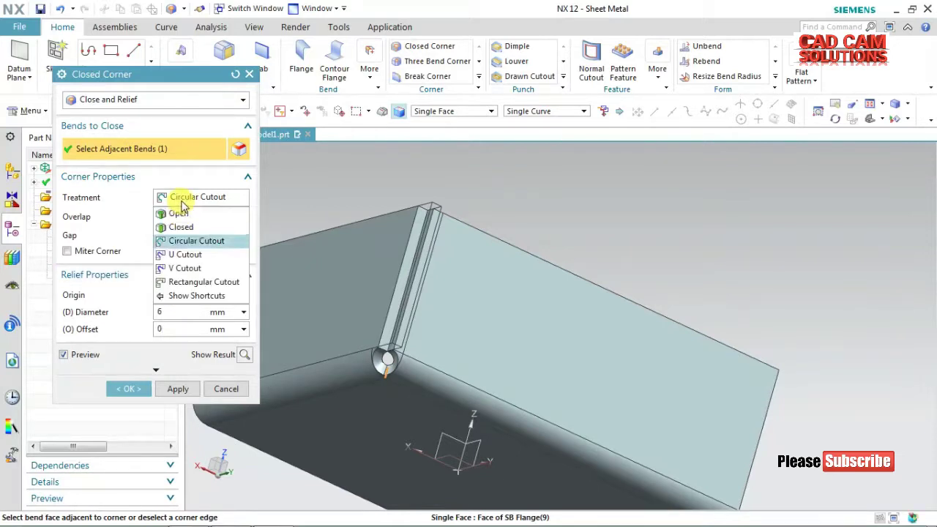
left_click(185, 254)
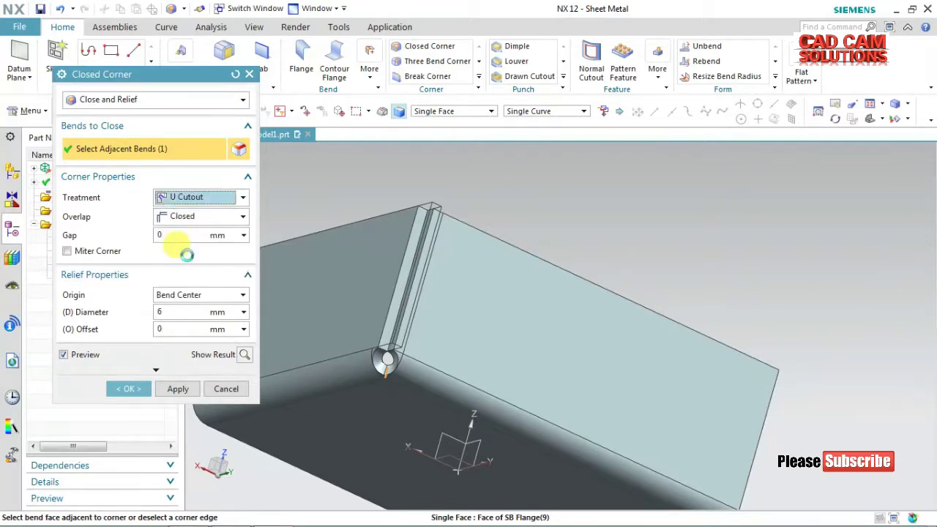
double_click(177, 314)
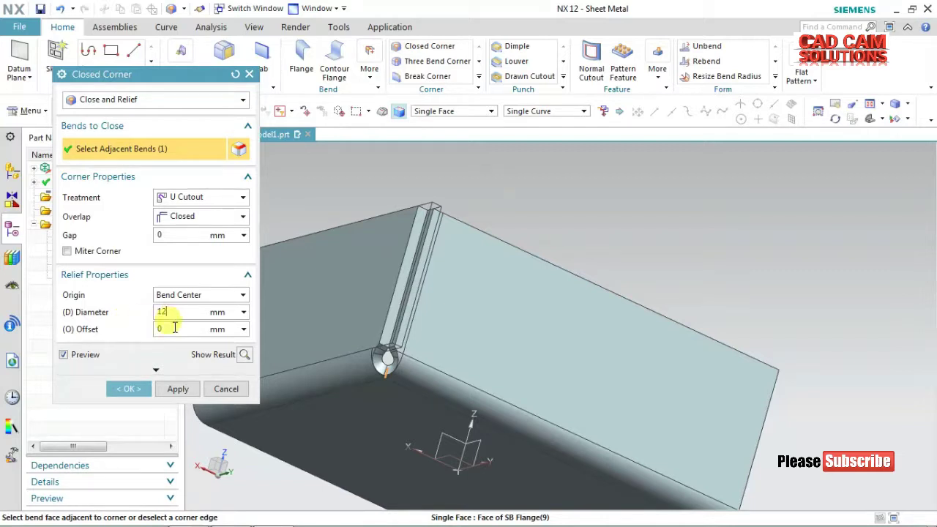
left_click(175, 328)
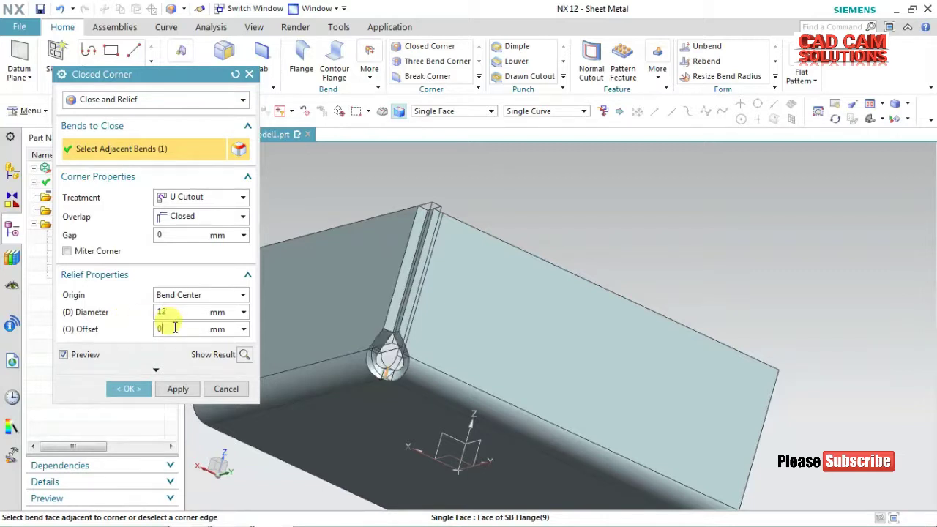
left_click(196, 198)
left_click(189, 266)
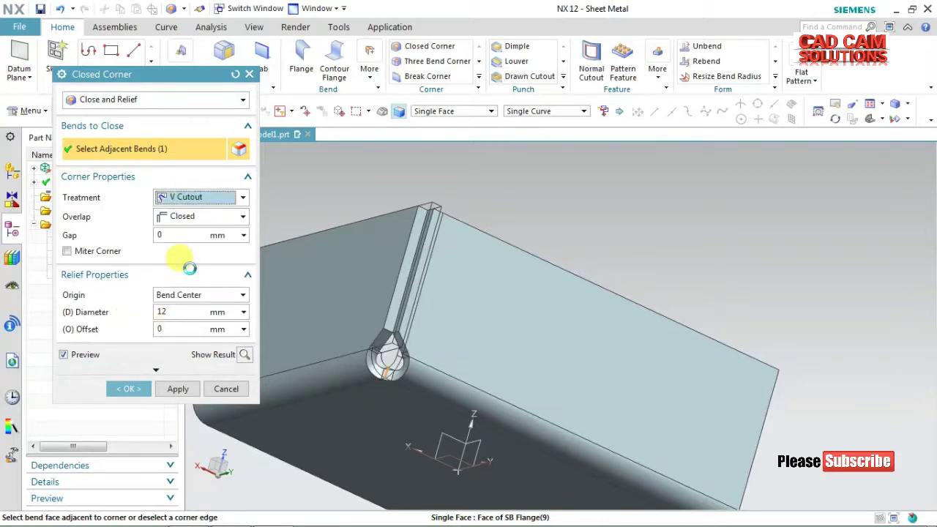
Close the corner with an 11 mm long, 11 mm wide Rectangular Cutout relief.
left_click(204, 197)
left_click(199, 283)
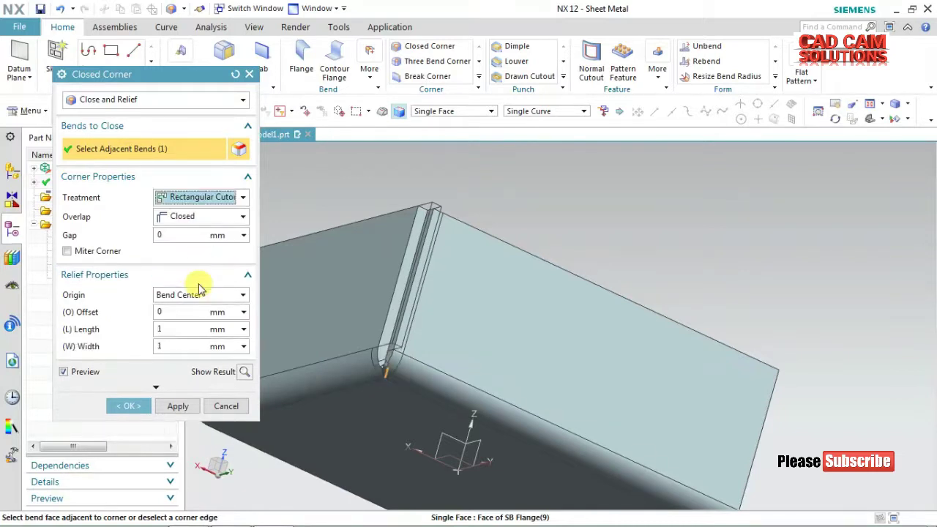
left_click(168, 331)
type("1")
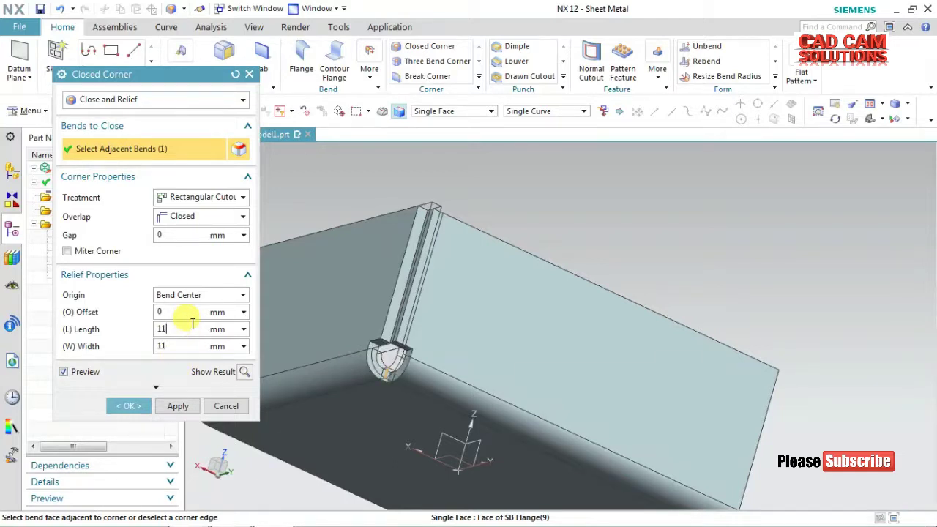
left_click(180, 407)
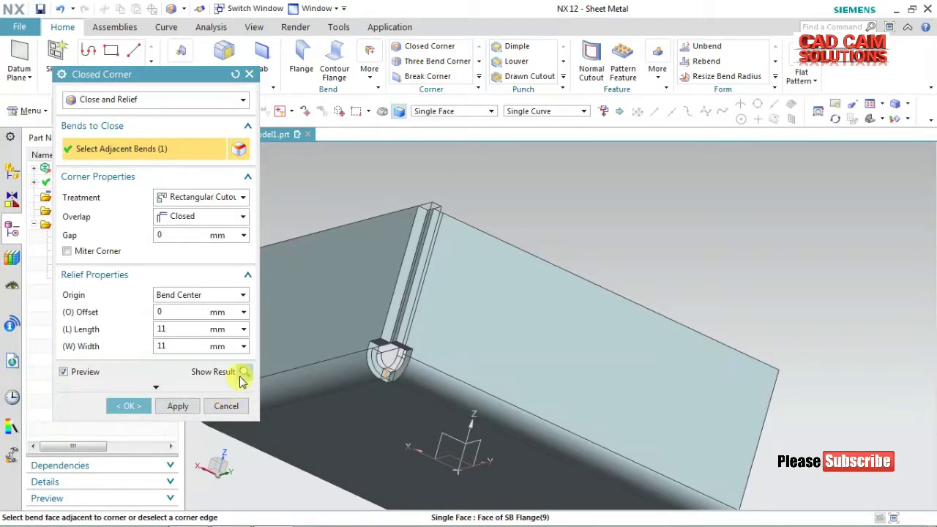
left_click(142, 407)
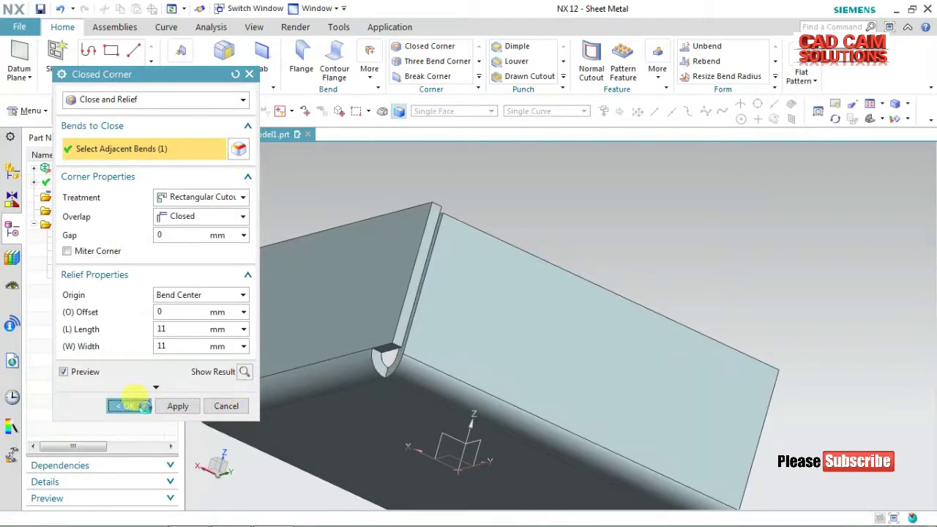
mouse_move(497, 222)
middle_mouse_down()
mouse_move(439, 297)
mouse_move(505, 229)
middle_mouse_up()
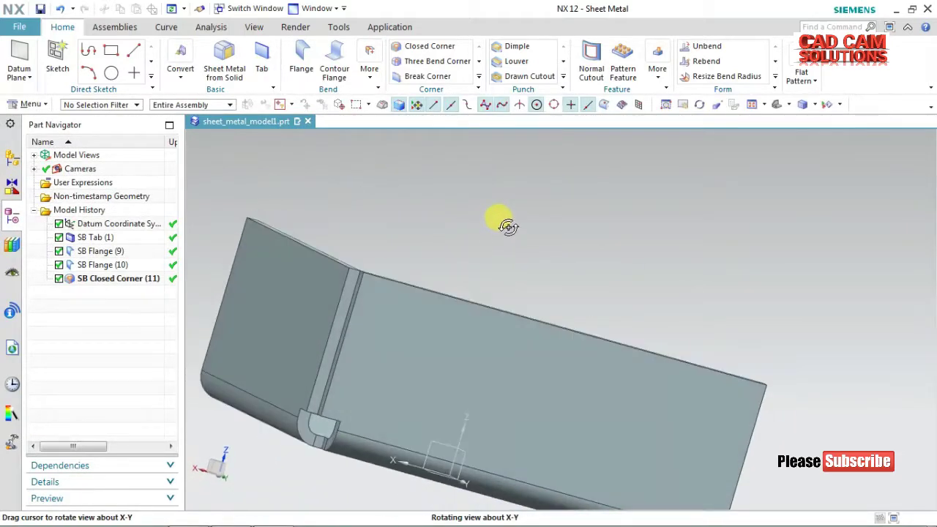
Round the front flange's outer top corner with a 12 mm Break Corner blend.
middle_click_drag(498, 233, 443, 236)
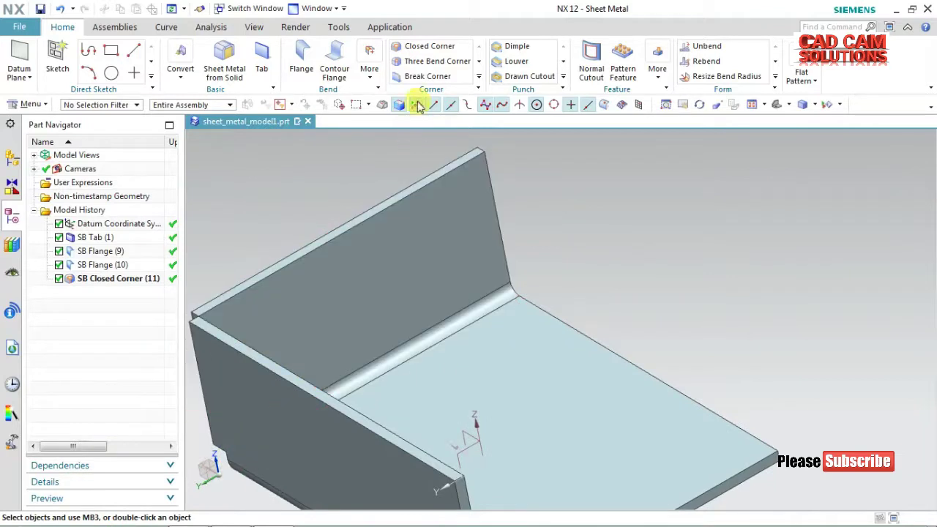
left_click(428, 77)
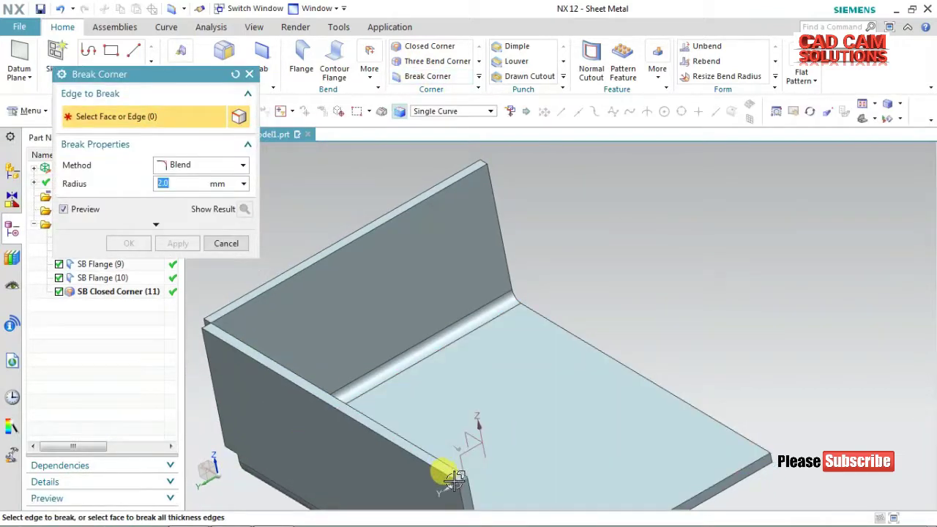
left_click(460, 477)
middle_click_drag(637, 294, 643, 293)
type("12")
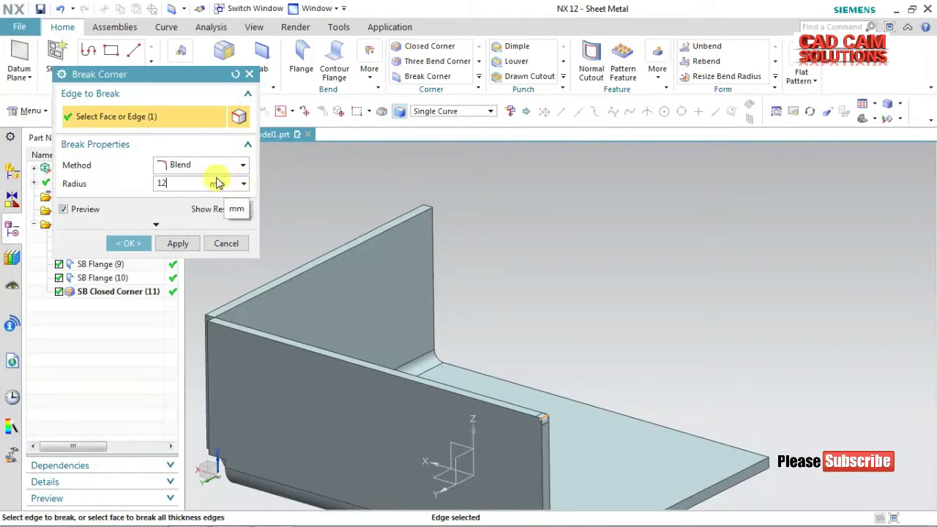
left_click(241, 209)
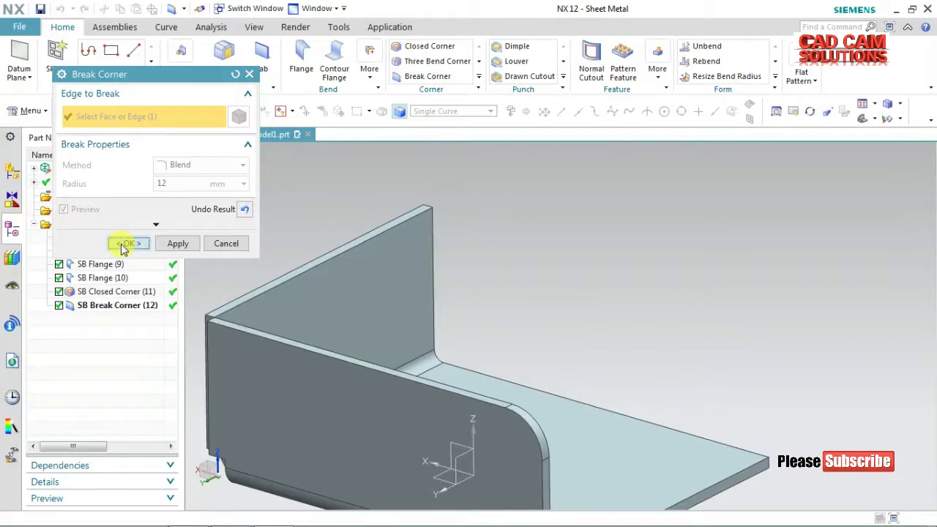
left_click(125, 244)
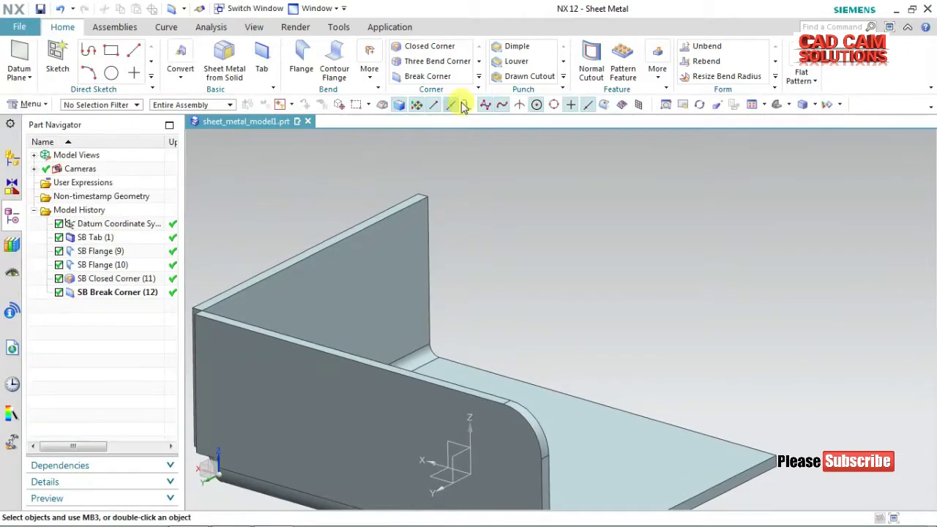
left_click(481, 78)
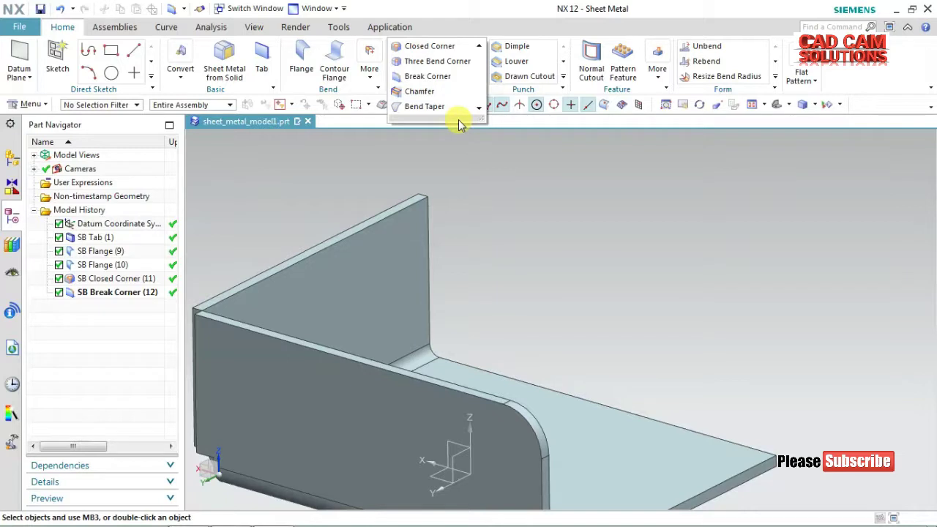
Chamfer the back flange's top corner edge with a symmetric 12 mm distance.
left_click(428, 92)
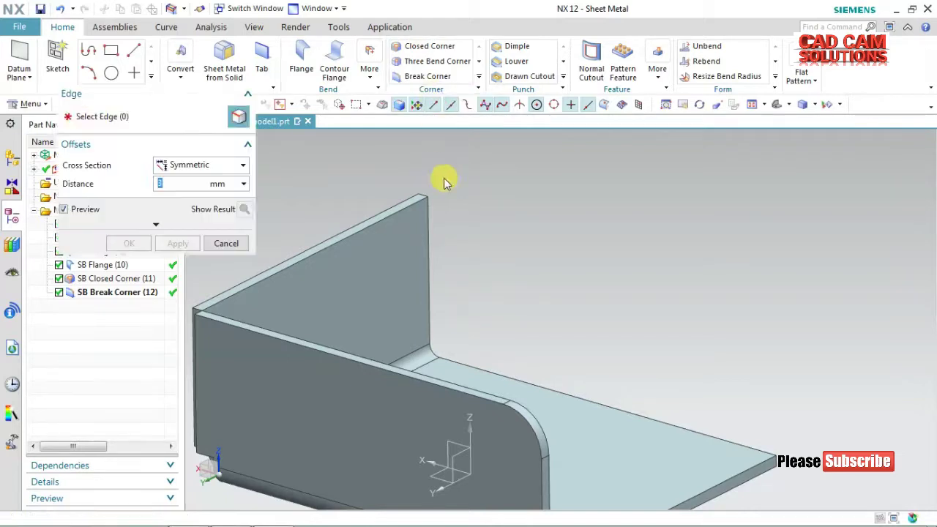
left_click(425, 197)
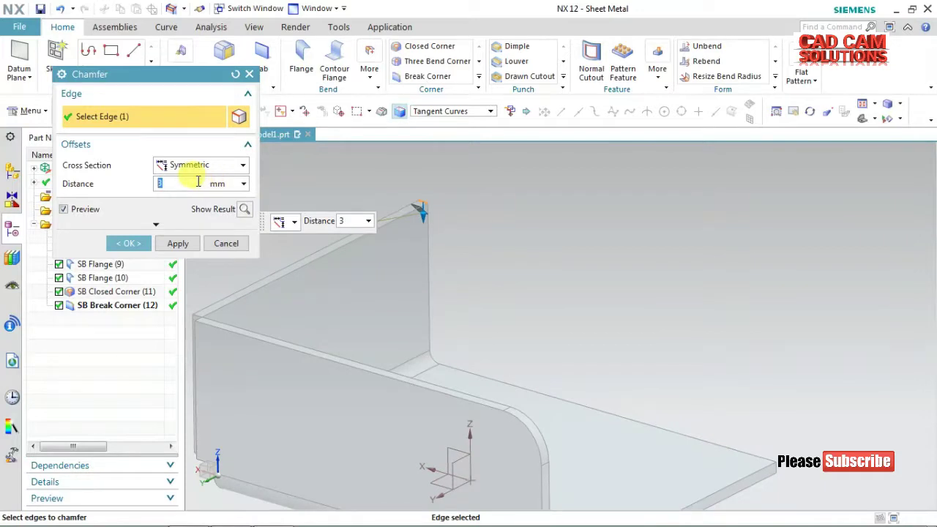
type("12")
left_click(244, 210)
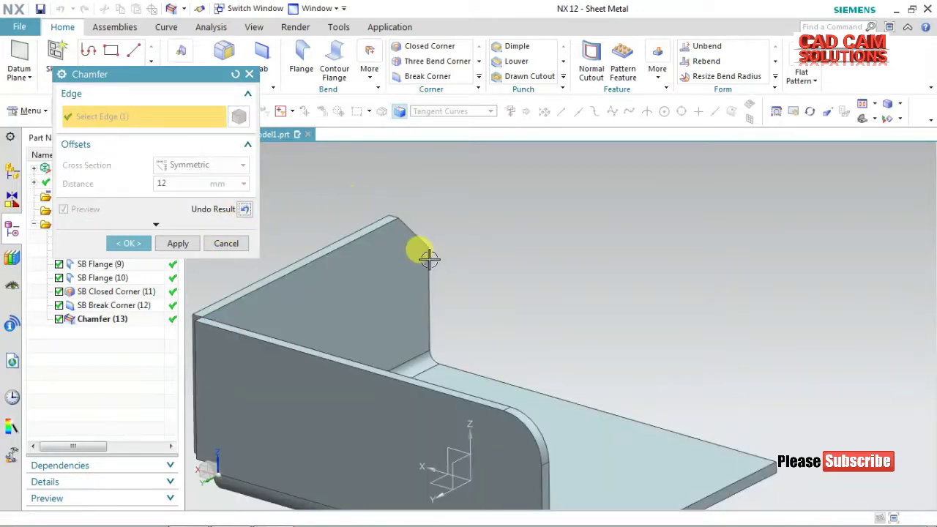
left_click(142, 242)
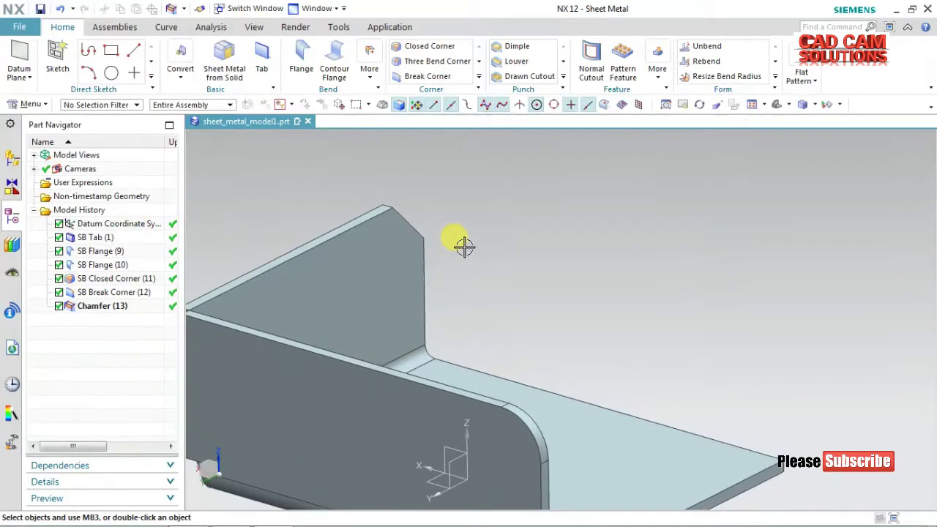
scroll(500, 259, "down", 3)
middle_click_drag(531, 251, 456, 245)
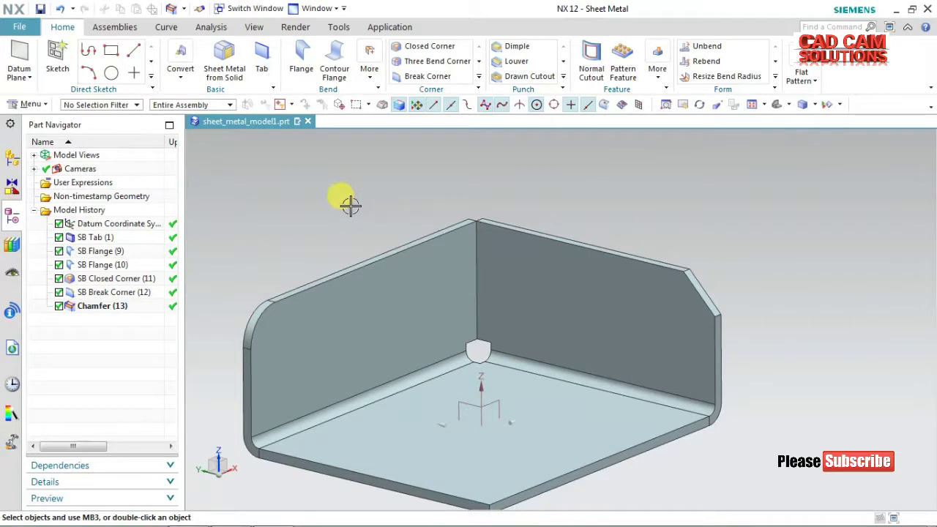
middle_click_drag(350, 207, 456, 245)
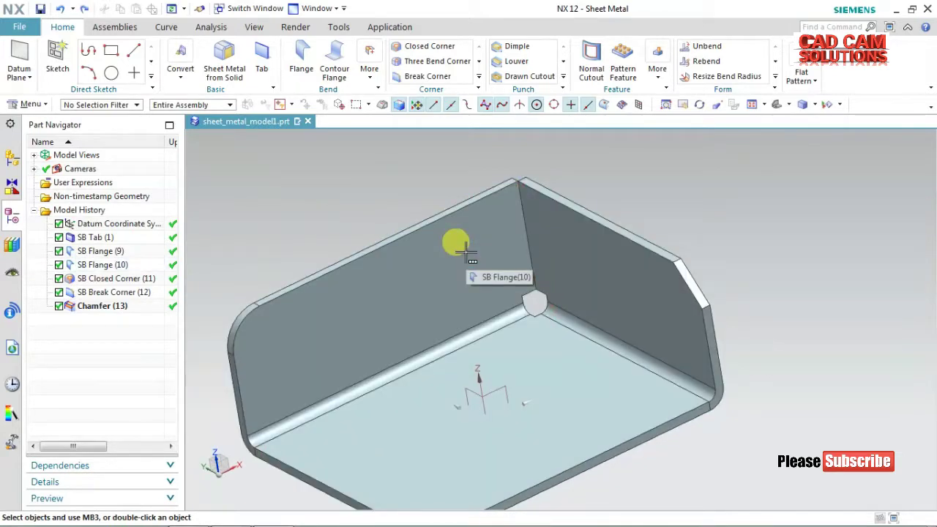
left_click(477, 77)
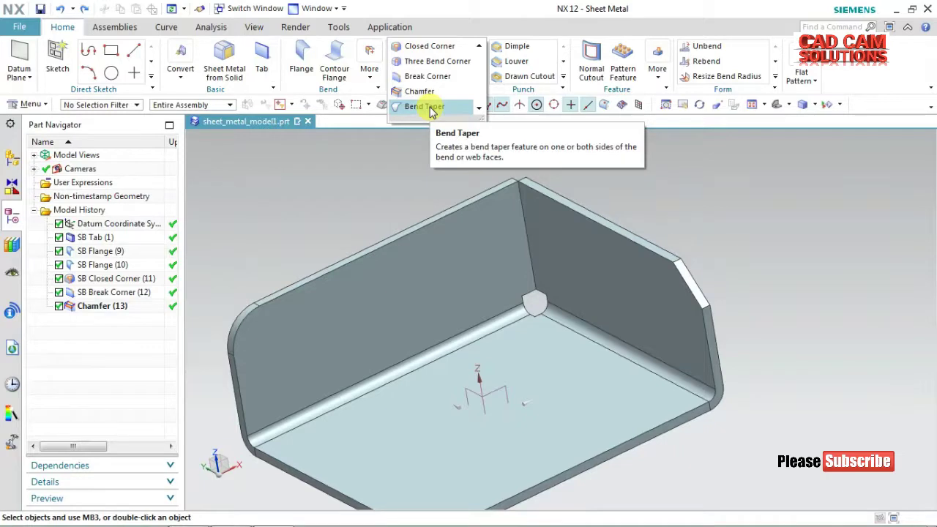
left_click(119, 306)
left_click(106, 265)
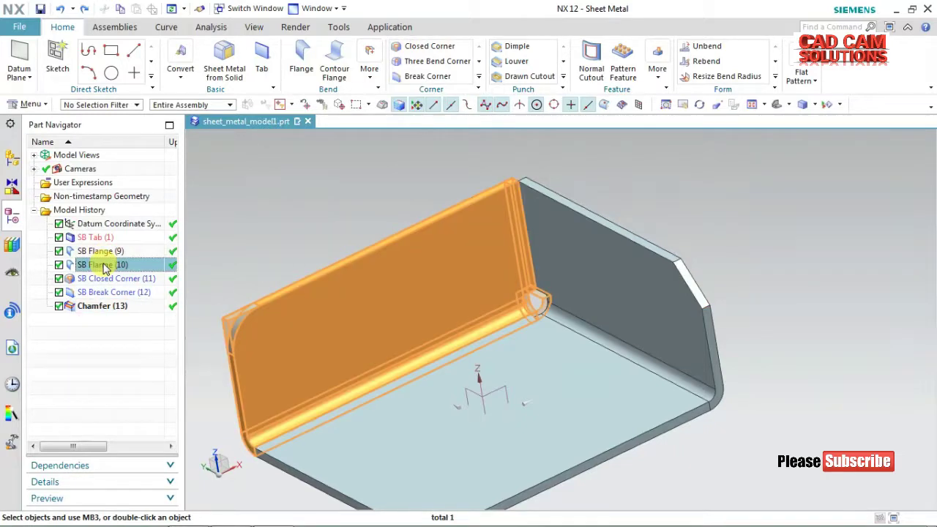
left_click(106, 311, "shift")
Delete SB Flange (10) through Chamfer (13), leaving the tab with one flange.
right_click(113, 311)
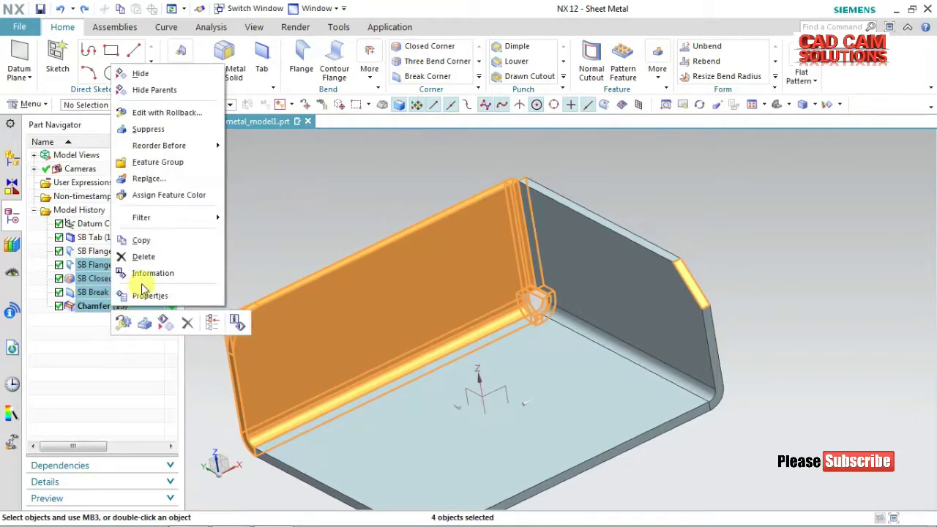
left_click(165, 255)
mouse_move(359, 266)
middle_mouse_down()
mouse_move(296, 249)
mouse_move(325, 209)
middle_mouse_up()
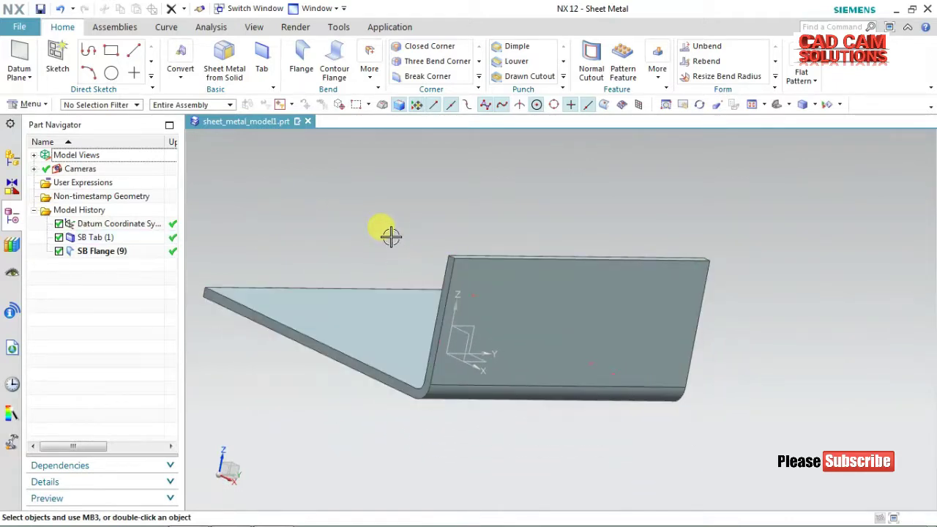
Start a Bend Taper from the Corner gallery on the remaining flange.
middle_click_drag(389, 234, 376, 237)
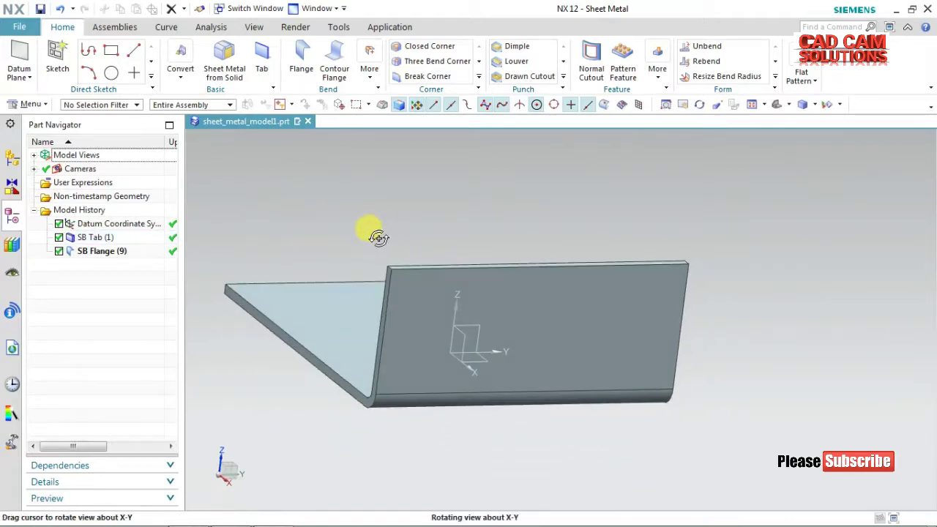
left_click(479, 76)
left_click(412, 130)
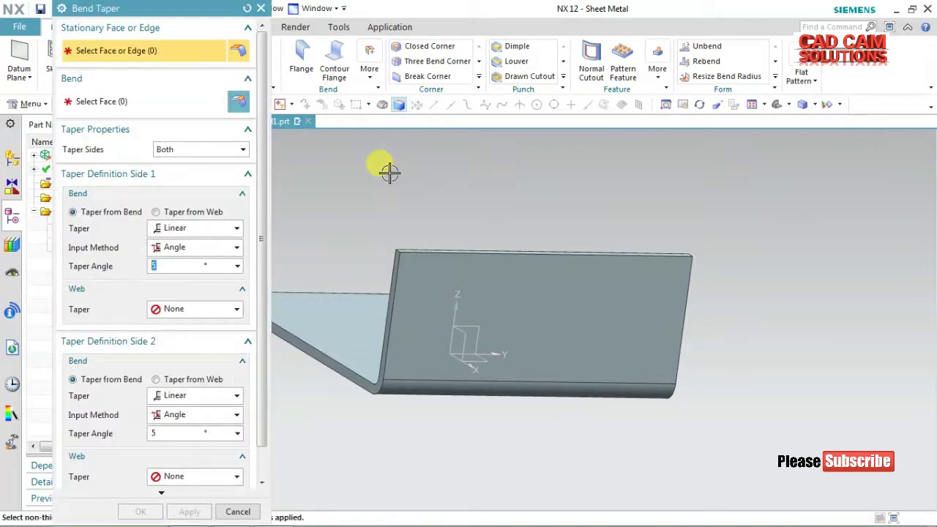
Pick the stationary flange face and set symmetric taper sides with a 15° taper angle.
left_click(546, 301)
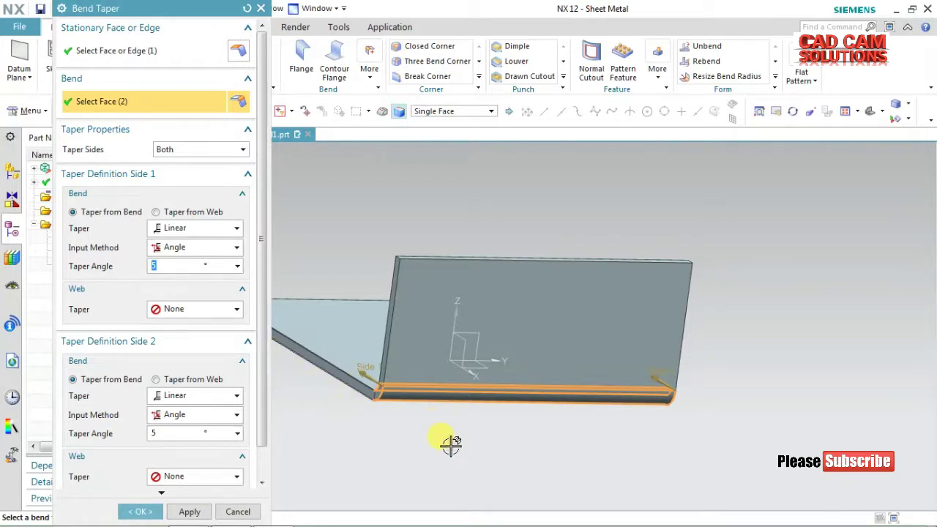
left_click(190, 155)
left_click(183, 200)
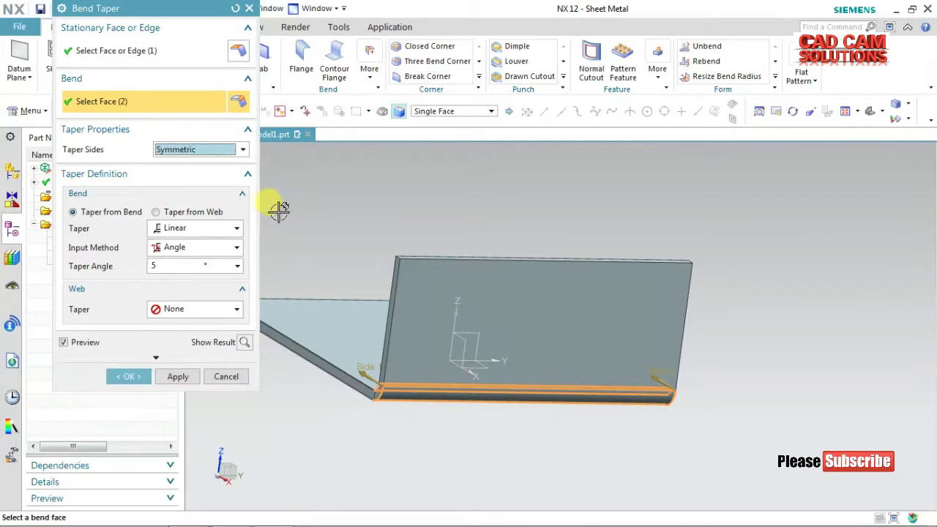
double_click(150, 266)
type("5")
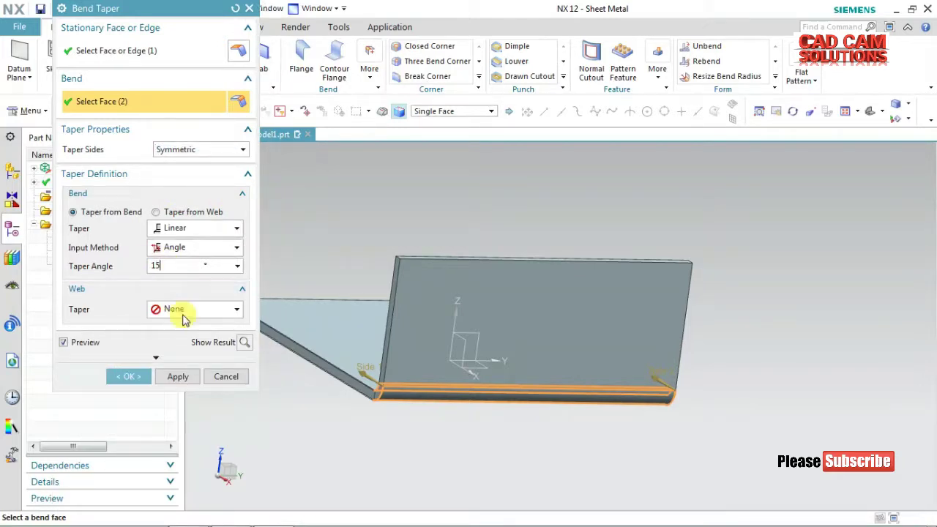
Preview the 15° symmetric bend taper from several angles, then return to editing.
left_click(244, 343)
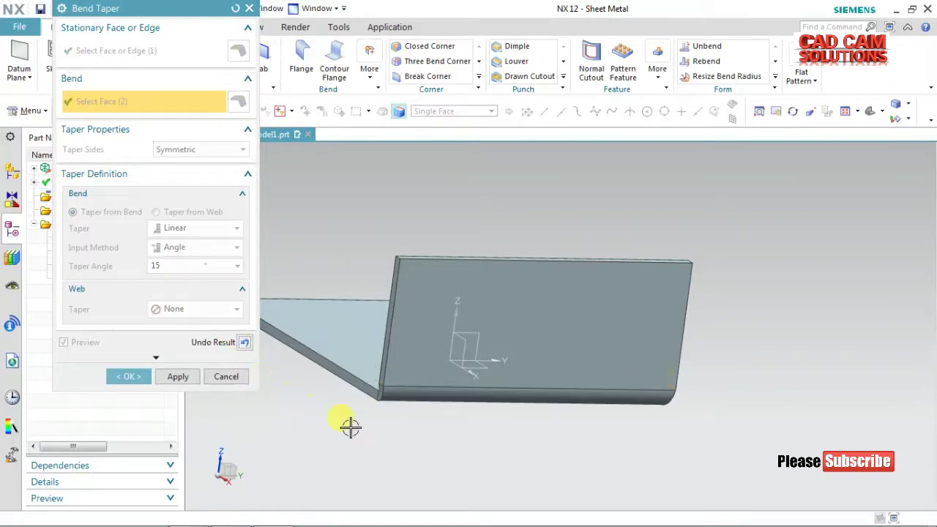
middle_click_drag(396, 432, 601, 354)
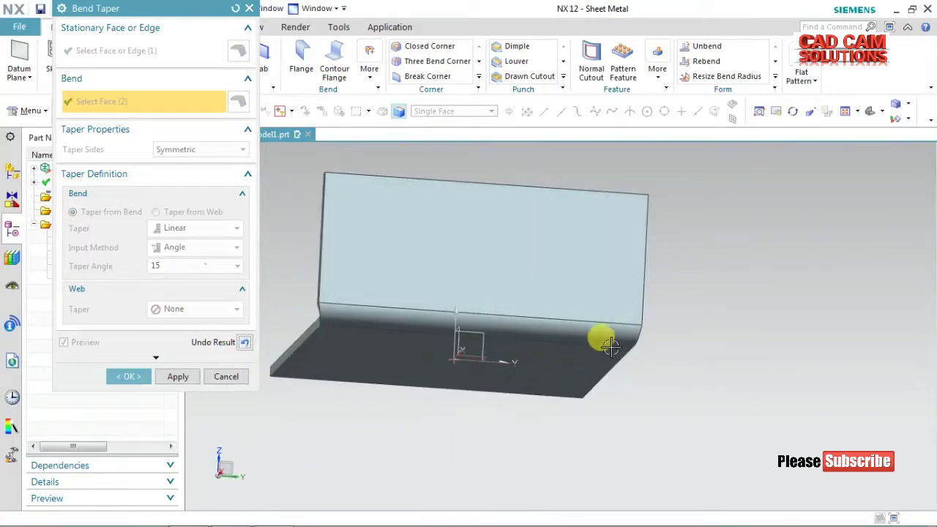
mouse_move(653, 394)
middle_mouse_down()
mouse_move(661, 400)
mouse_move(480, 388)
middle_mouse_up()
left_click(244, 343)
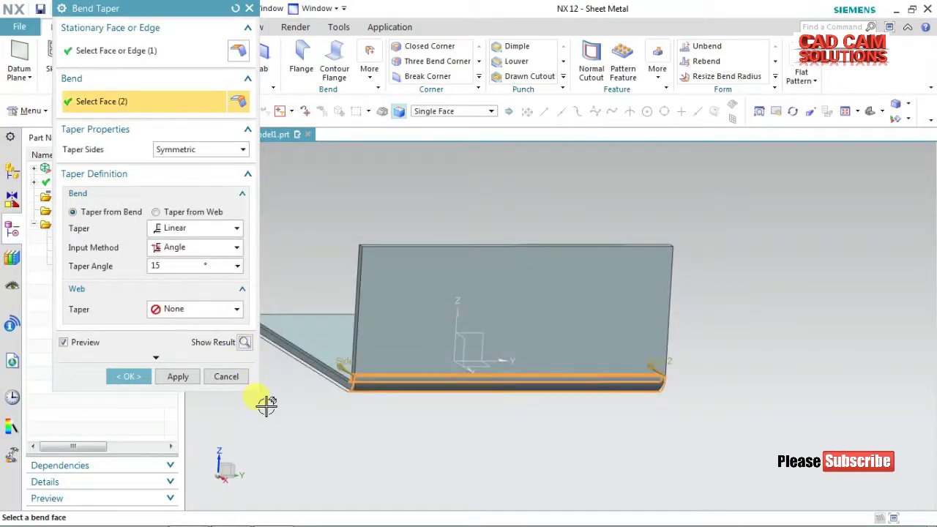
Compare Tangent and Square bend taper types, settling on Tangent.
left_click(194, 233)
left_click(188, 256)
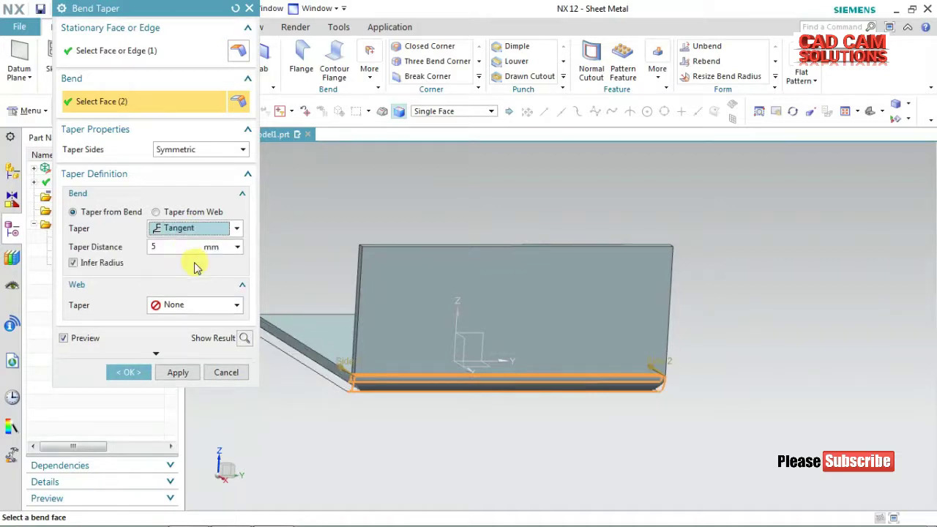
middle_click_drag(393, 460, 384, 447)
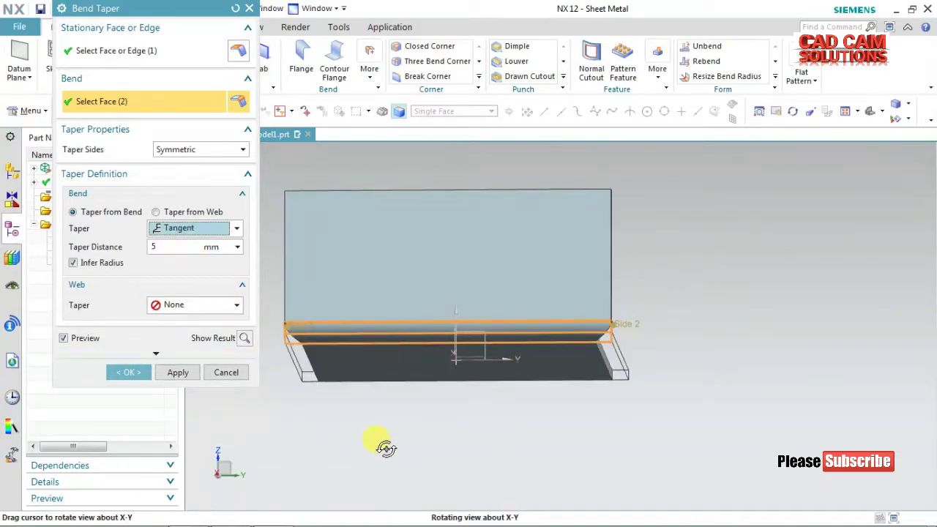
left_click(184, 229)
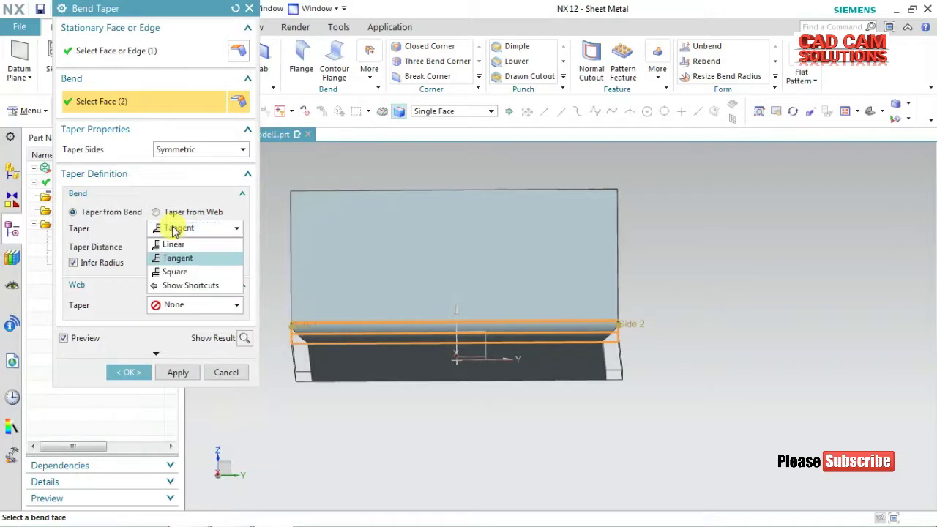
left_click(183, 271)
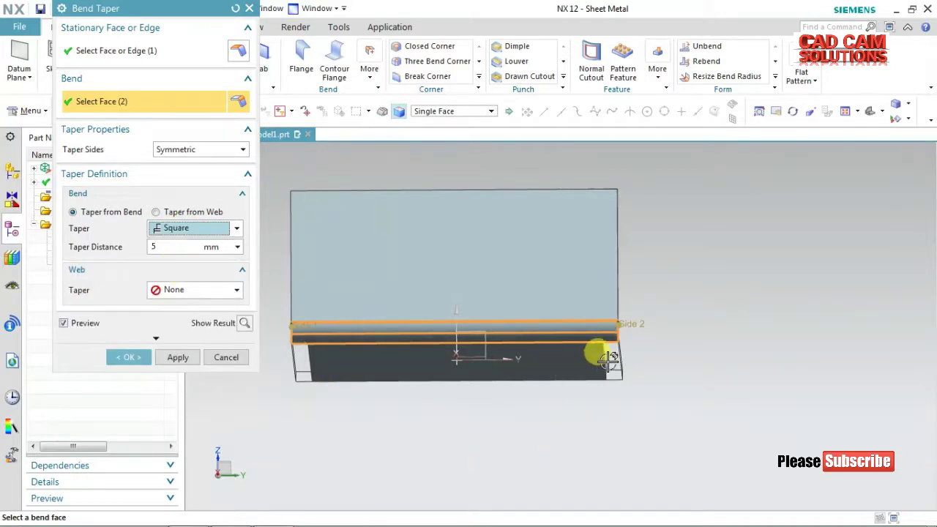
left_click(189, 235)
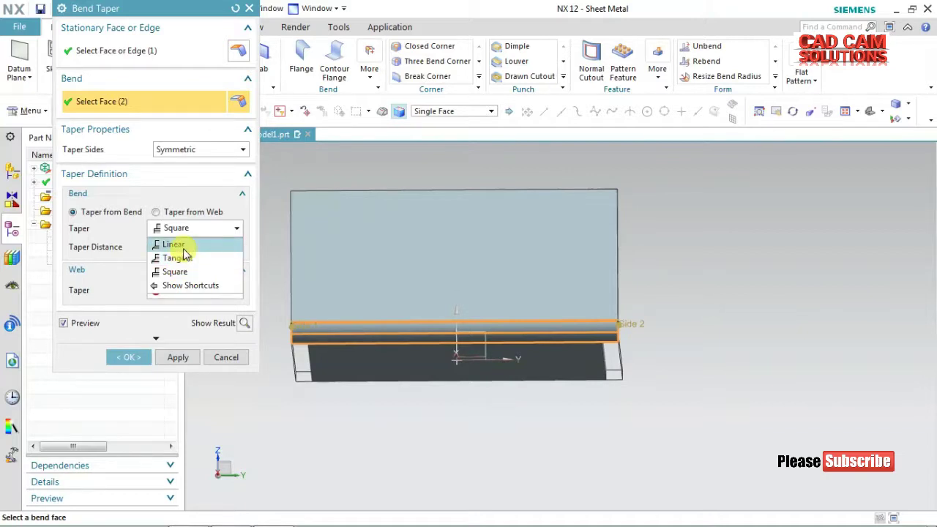
left_click(181, 257)
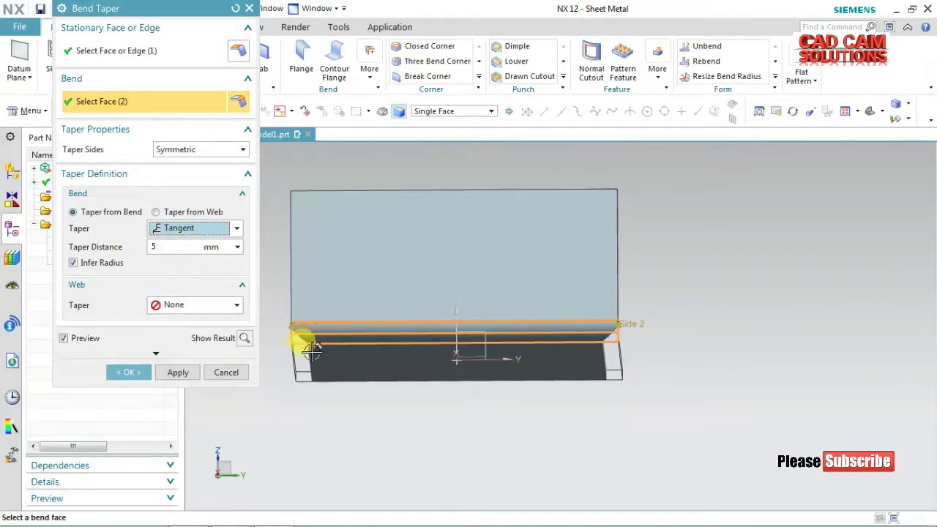
Set the taper distance to 11 mm, preview, and apply the tangent bend taper.
left_click(154, 248)
type("11")
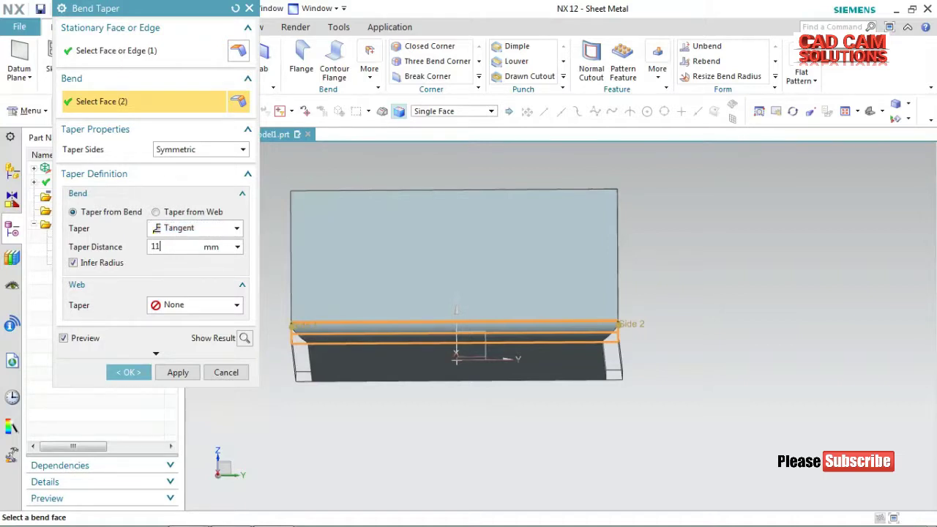
left_click(244, 339)
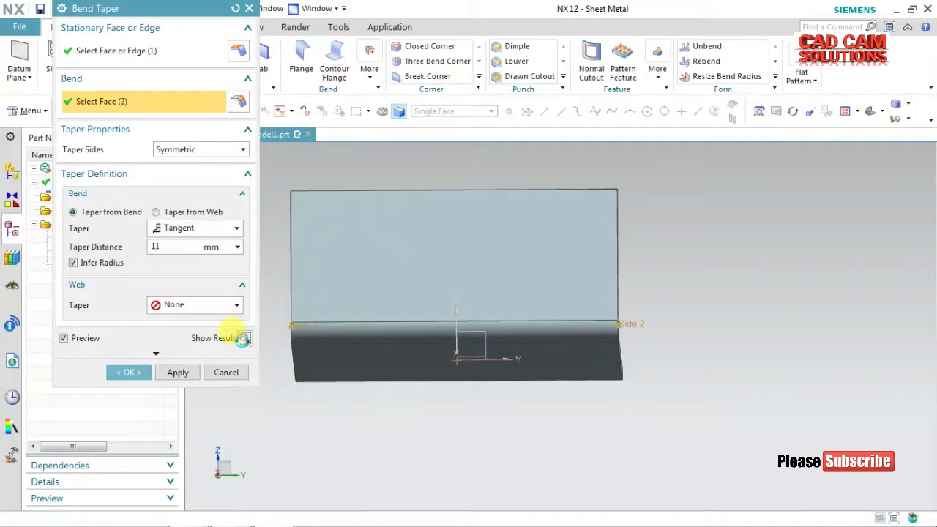
left_click(245, 342)
mouse_move(378, 410)
middle_mouse_down()
mouse_move(435, 429)
mouse_move(344, 403)
middle_mouse_up()
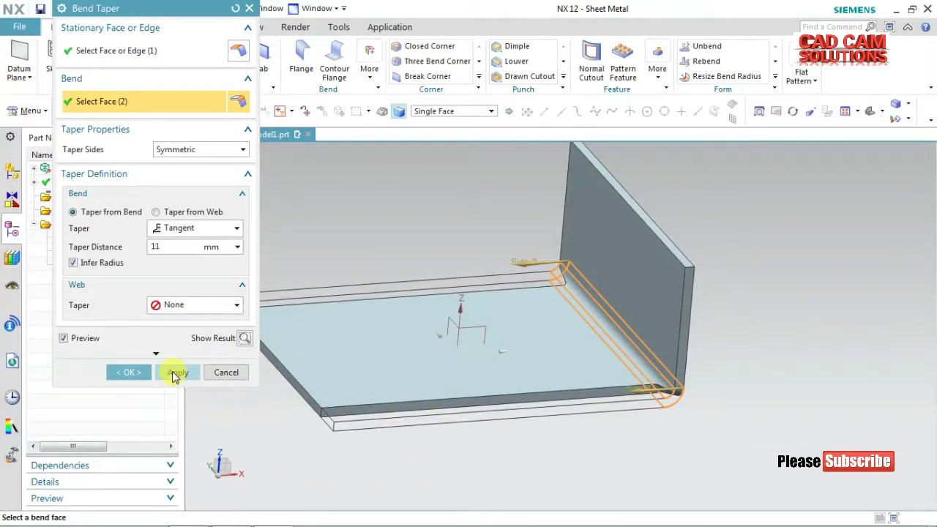
left_click(176, 373)
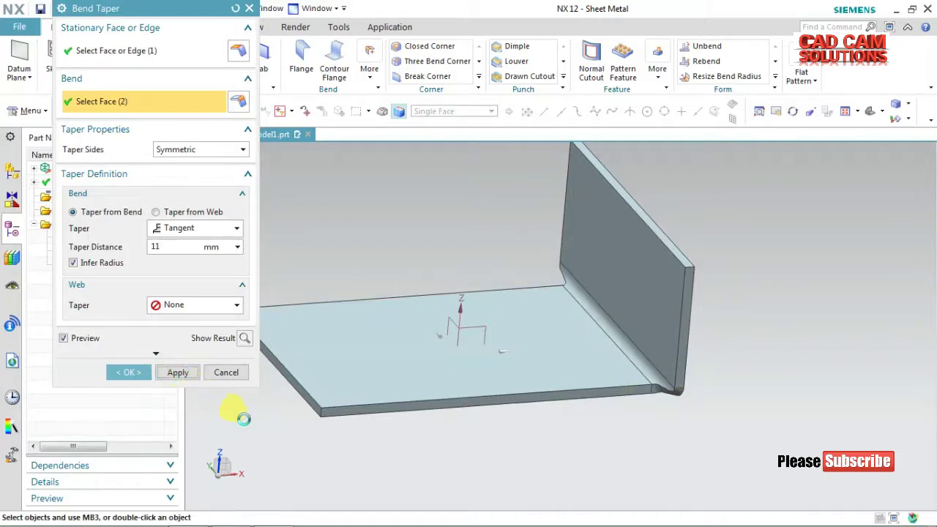
Edit Bend Taper (14) to add a 5° Face web taper, previewing before confirming.
mouse_move(433, 414)
middle_mouse_down()
mouse_move(481, 439)
mouse_move(456, 424)
middle_mouse_up()
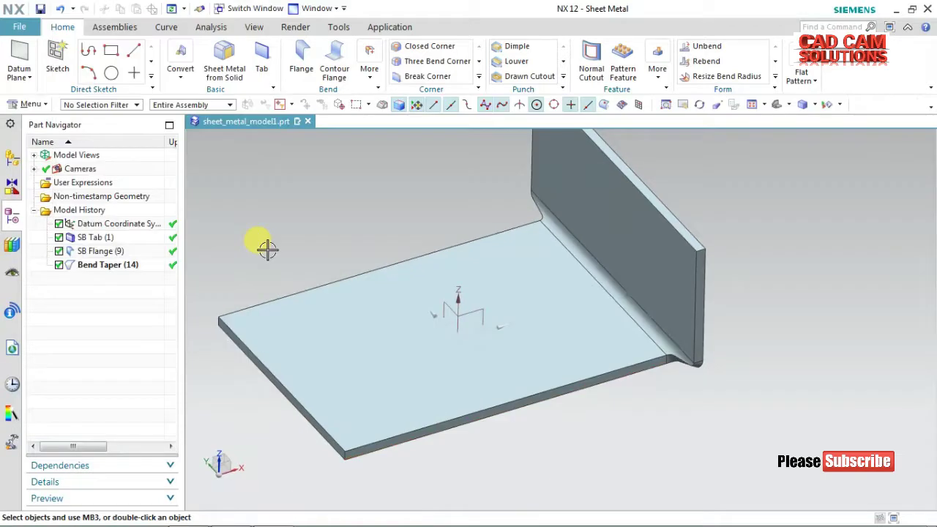
double_click(123, 269)
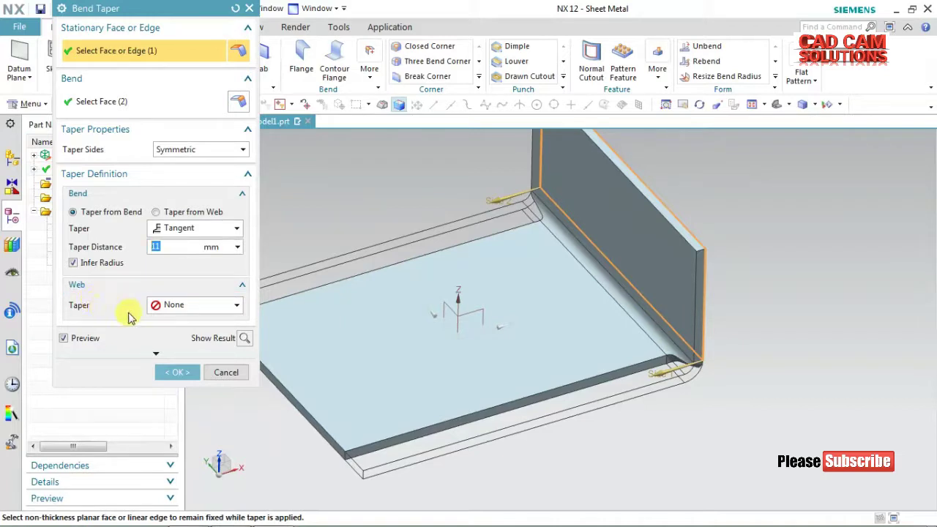
left_click(183, 308)
left_click(174, 336)
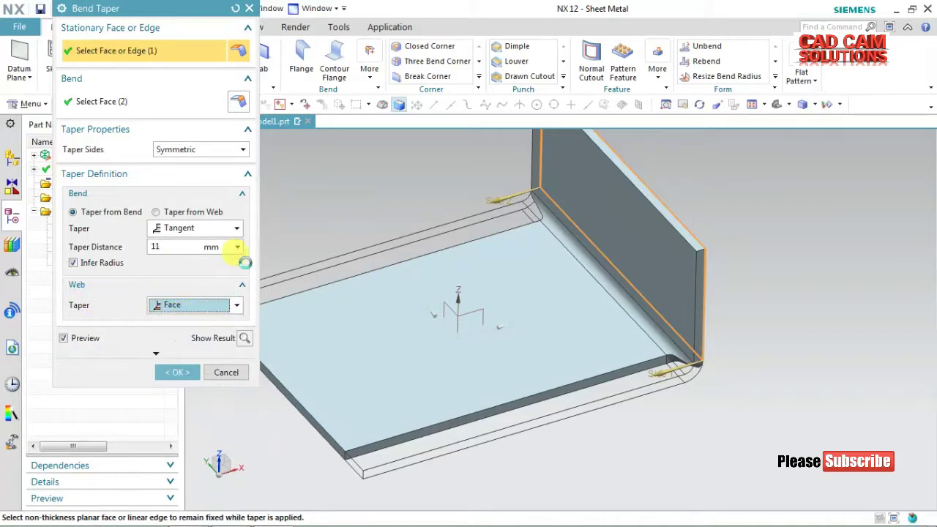
mouse_move(369, 212)
middle_mouse_down()
mouse_move(372, 235)
mouse_move(369, 222)
middle_mouse_up()
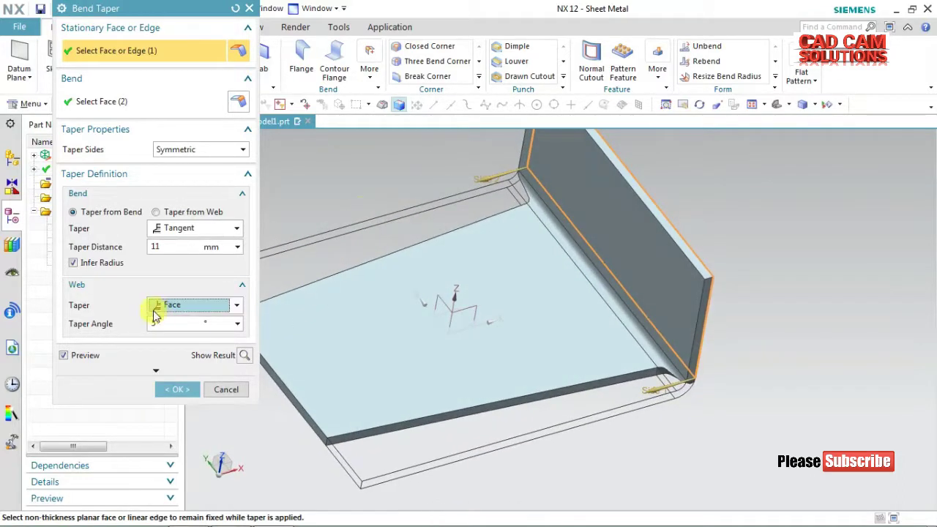
left_click(244, 356)
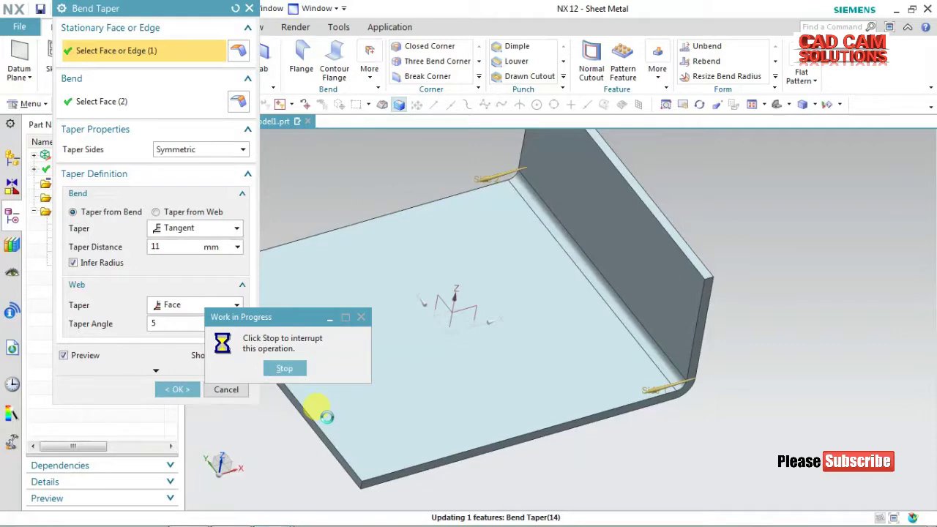
left_click(176, 392)
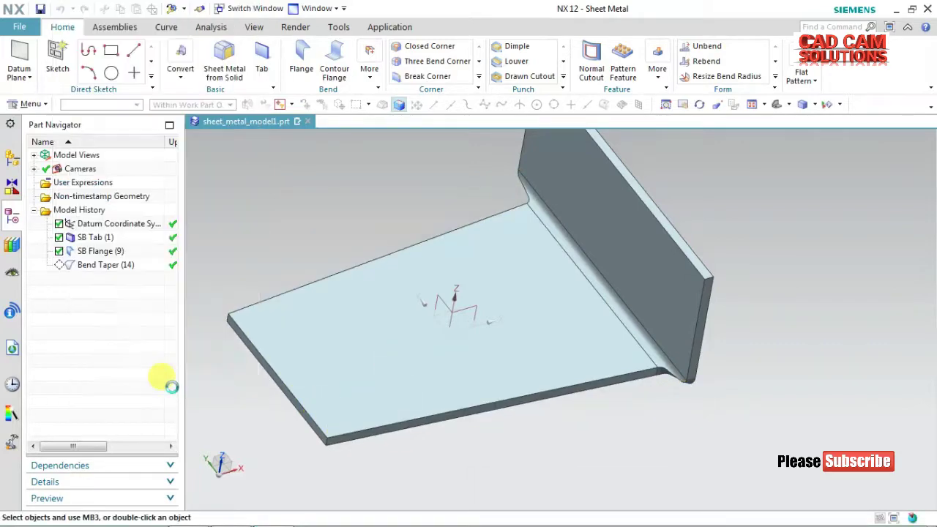
Cut a rectangular Normal Cutout through the plate from a rectangle sketched on its top face.
mouse_move(330, 226)
middle_mouse_down()
mouse_move(348, 268)
mouse_move(310, 215)
mouse_move(278, 230)
mouse_move(300, 249)
mouse_move(286, 222)
mouse_move(283, 242)
mouse_move(259, 229)
middle_mouse_up()
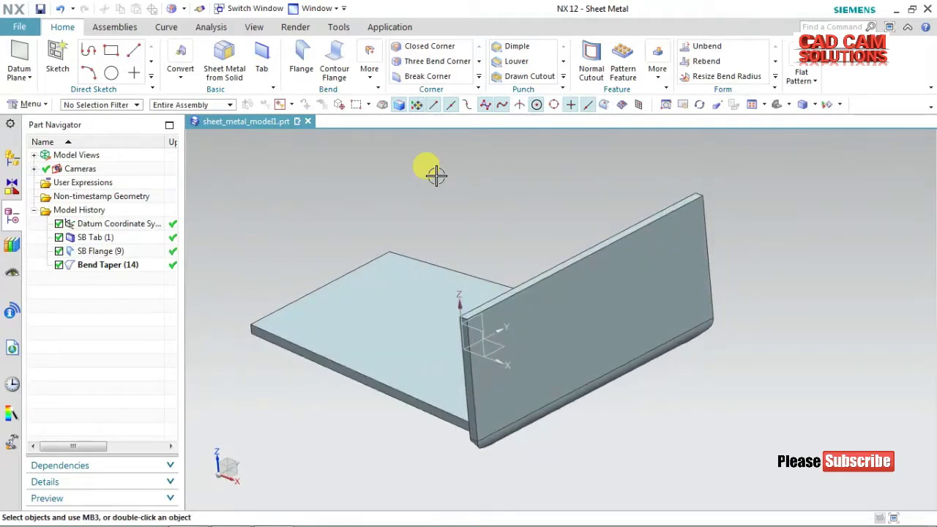
left_click(591, 72)
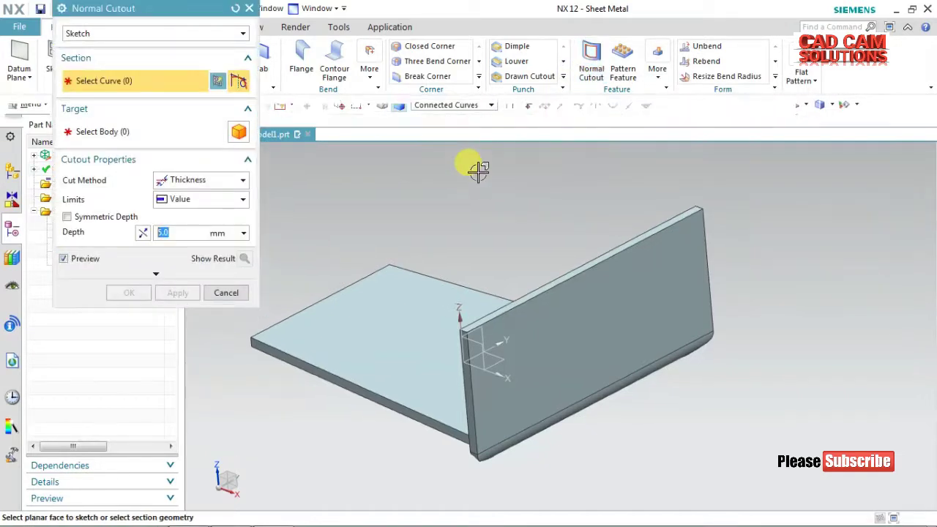
left_click(370, 304)
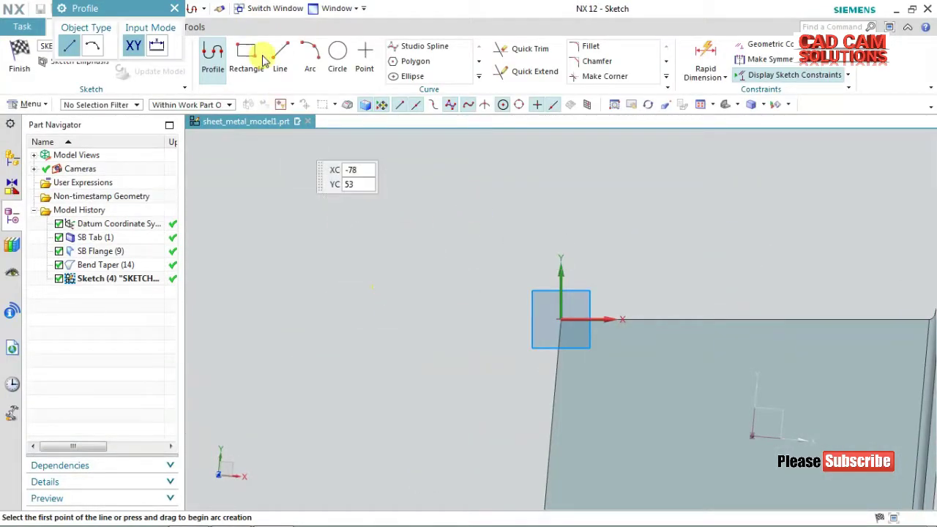
left_click(249, 59)
left_click(643, 405)
left_click(732, 479)
left_click(19, 58)
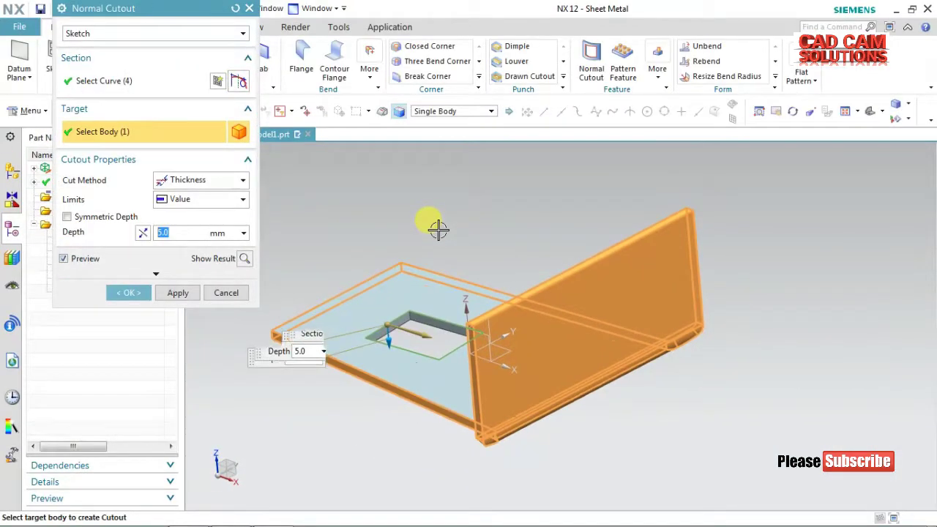
left_click(144, 296)
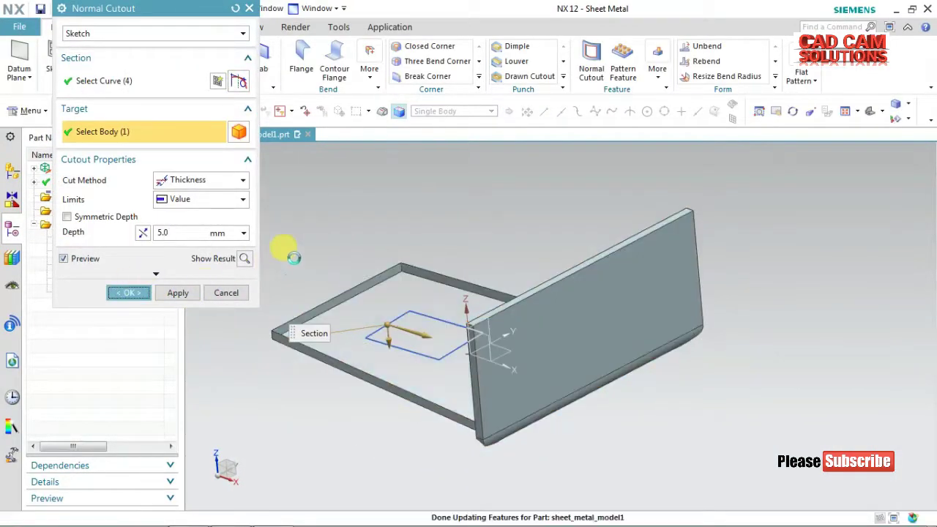
mouse_move(305, 238)
middle_mouse_down()
mouse_move(310, 265)
mouse_move(325, 252)
middle_mouse_up()
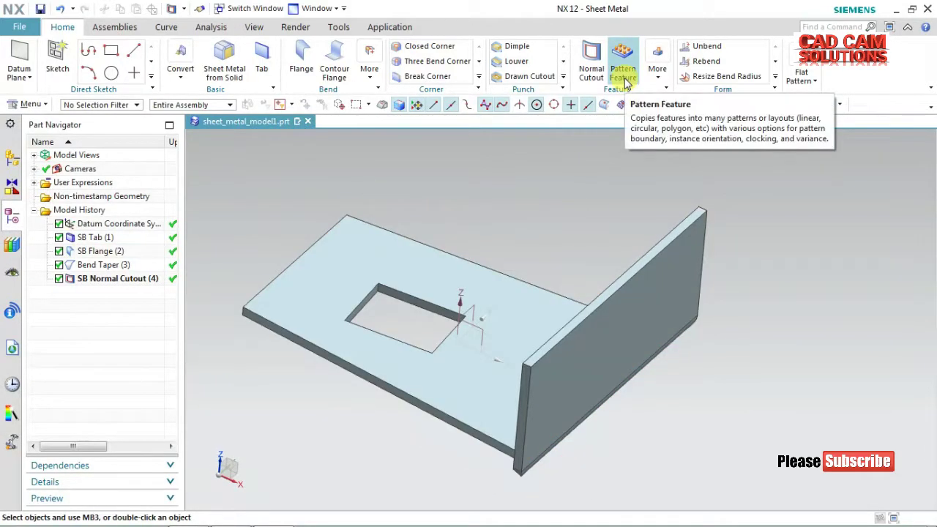
Unbend the flange flat, keeping the plate face stationary, and confirm SB Unbend (5).
left_click(705, 47)
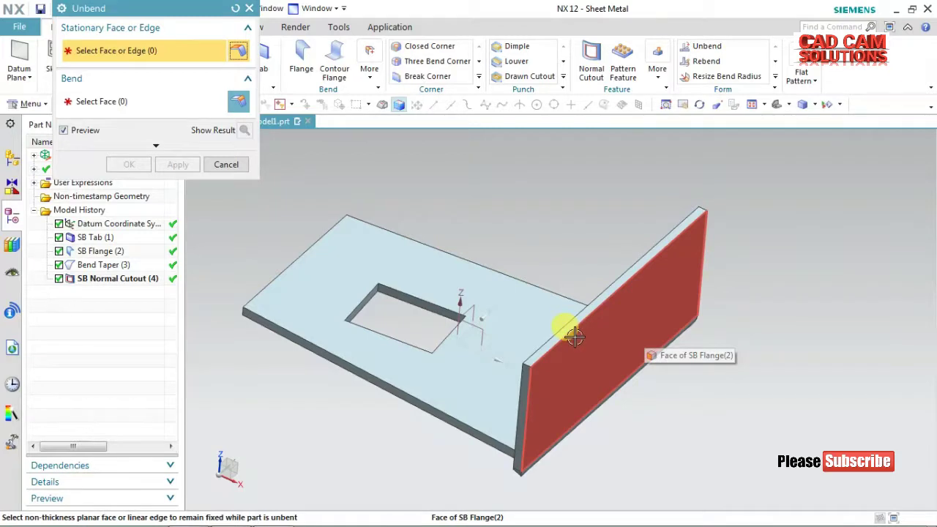
left_click(510, 326)
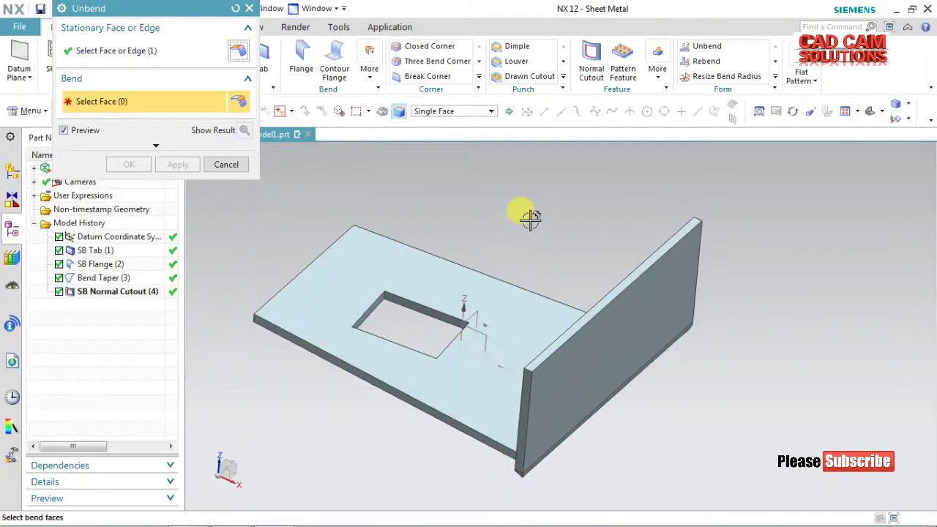
left_click(594, 415)
left_click(245, 131)
middle_click_drag(502, 224, 252, 187)
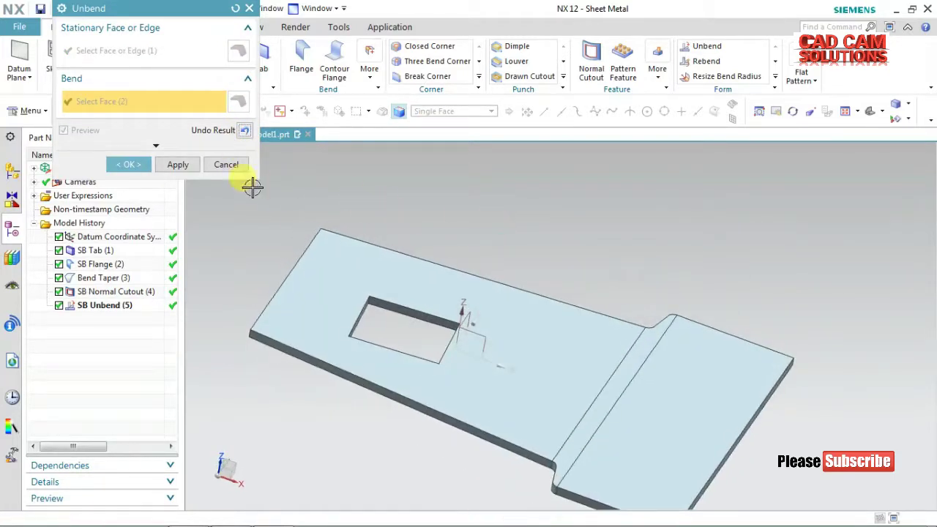
left_click(143, 164)
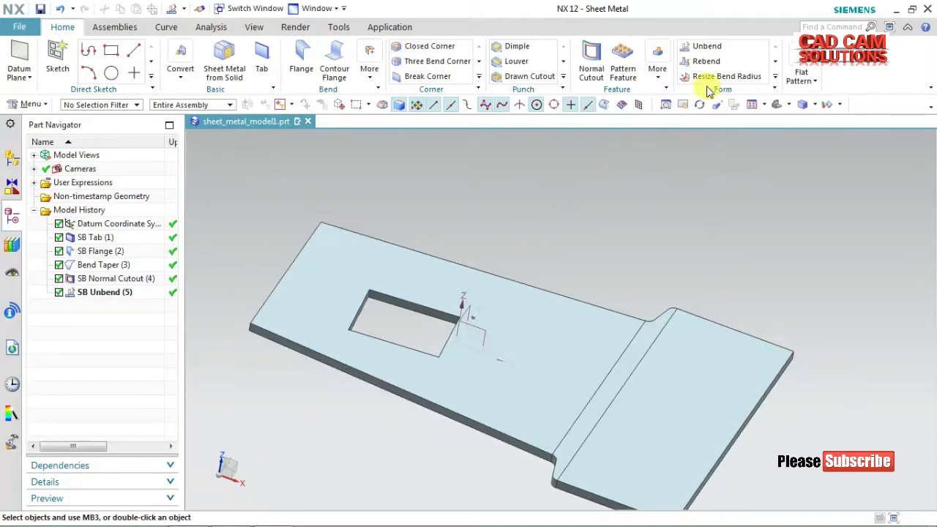
left_click(706, 61)
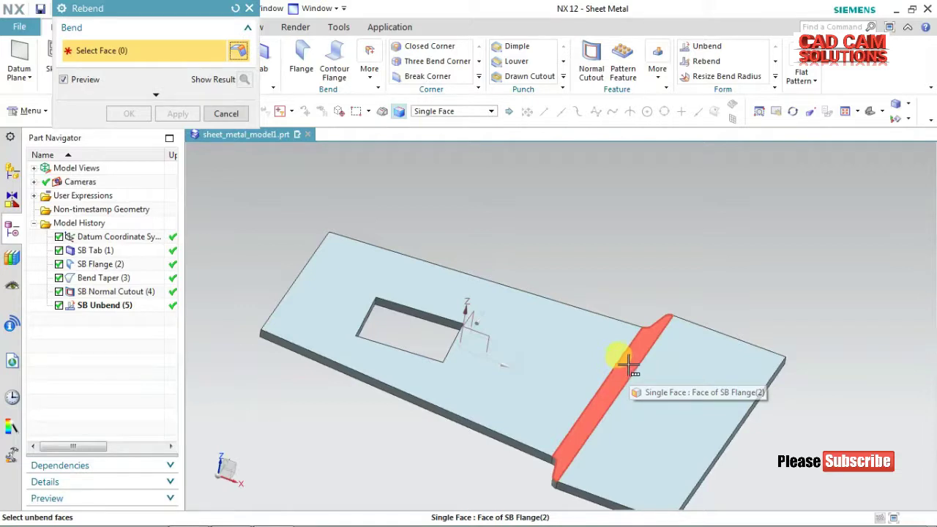
Rebend the flattened bend so the flange stands upright again.
left_click(635, 352)
left_click(144, 114)
mouse_move(613, 226)
middle_mouse_down()
mouse_move(604, 195)
mouse_move(584, 194)
mouse_move(435, 237)
middle_mouse_up()
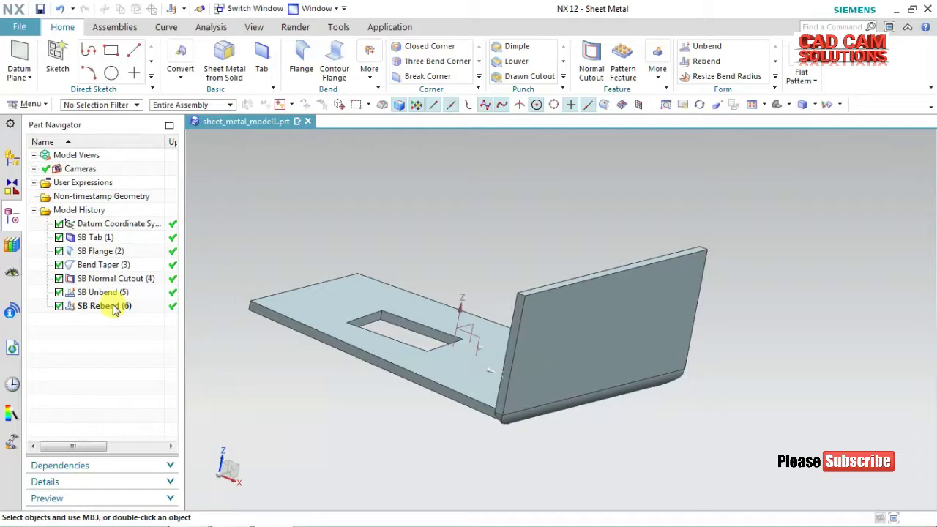
Resize the tab-to-flange bend radius to 12 mm, previewing before confirming.
left_click(714, 78)
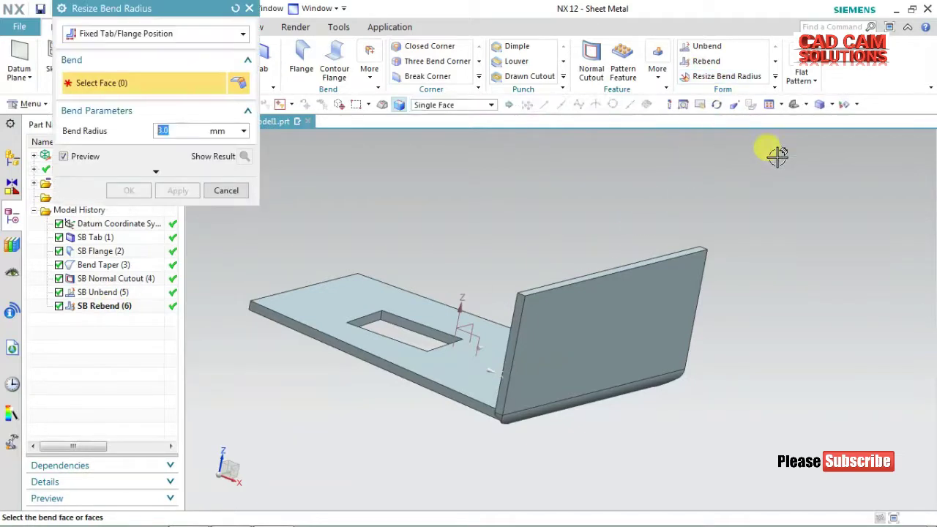
left_click(614, 396)
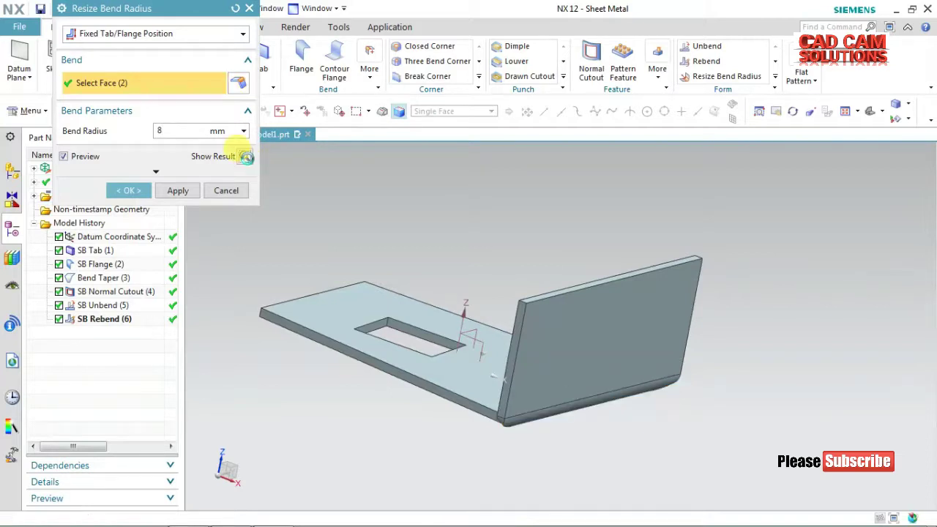
left_click(246, 157)
mouse_move(386, 219)
middle_mouse_down()
mouse_move(414, 227)
mouse_move(414, 241)
middle_mouse_up()
left_click(245, 157)
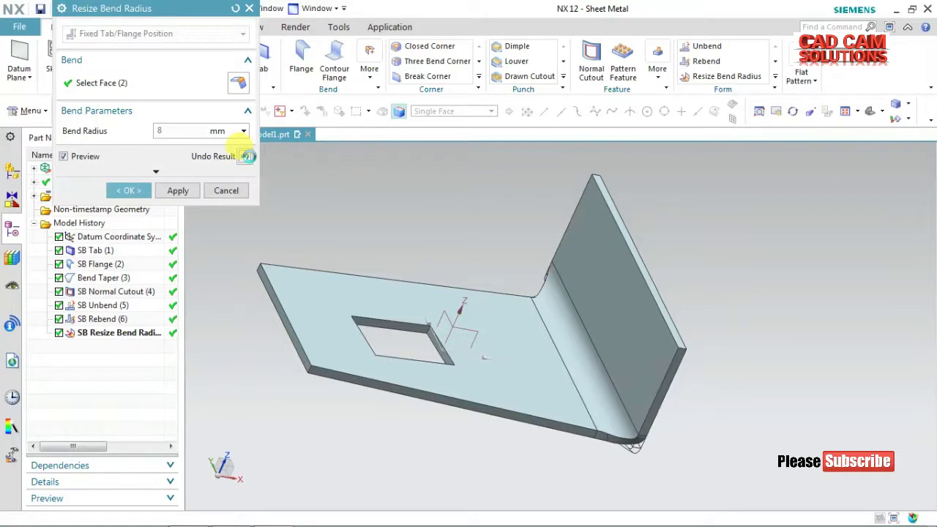
left_click(202, 130)
type("12")
left_click(245, 157)
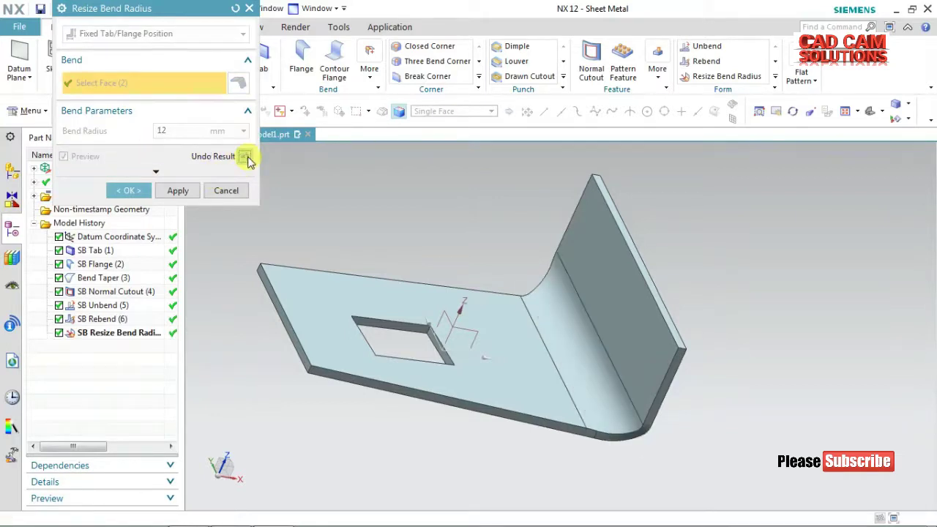
left_click(127, 190)
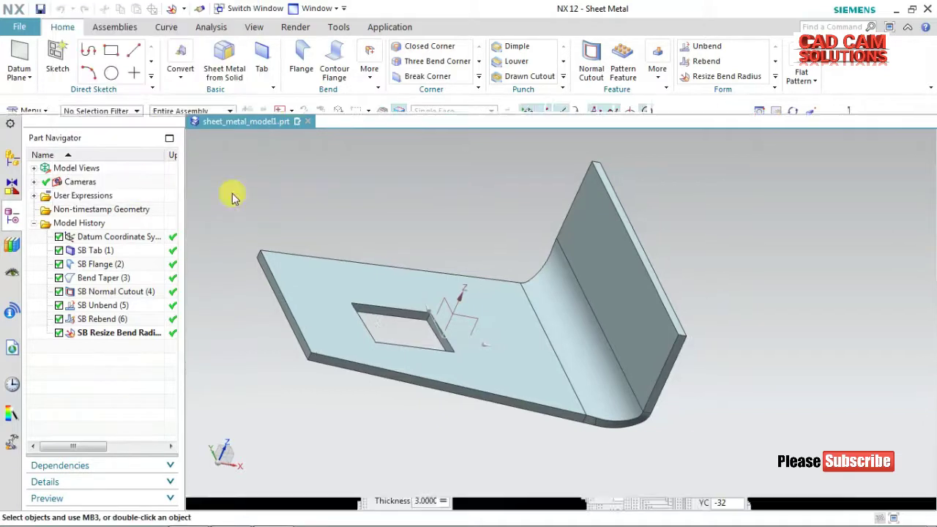
Resize the flange bend angle to 65°, keeping the flat tab face stationary.
left_click(775, 78)
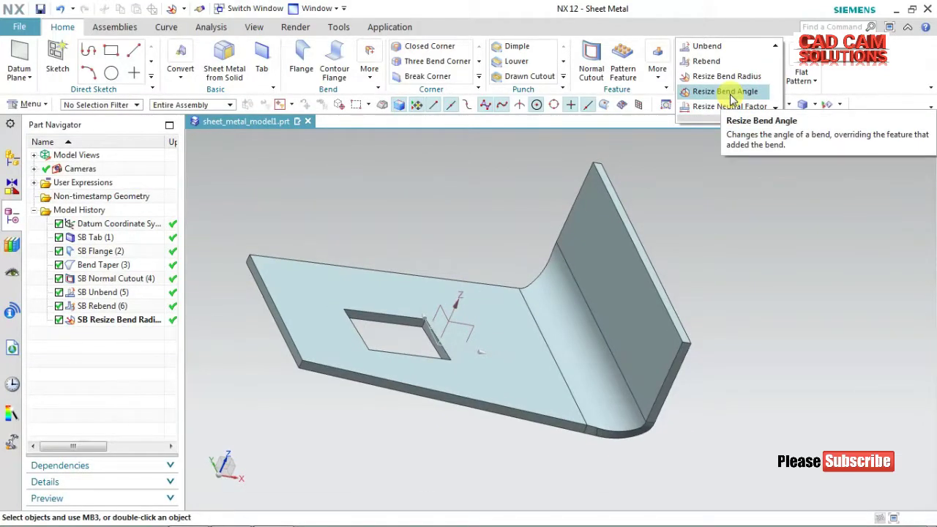
left_click(731, 95)
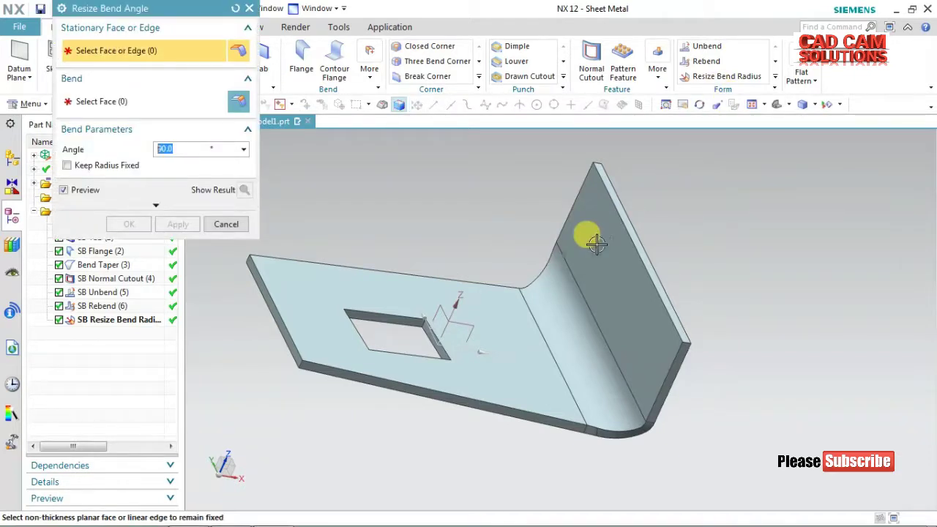
left_click(593, 238)
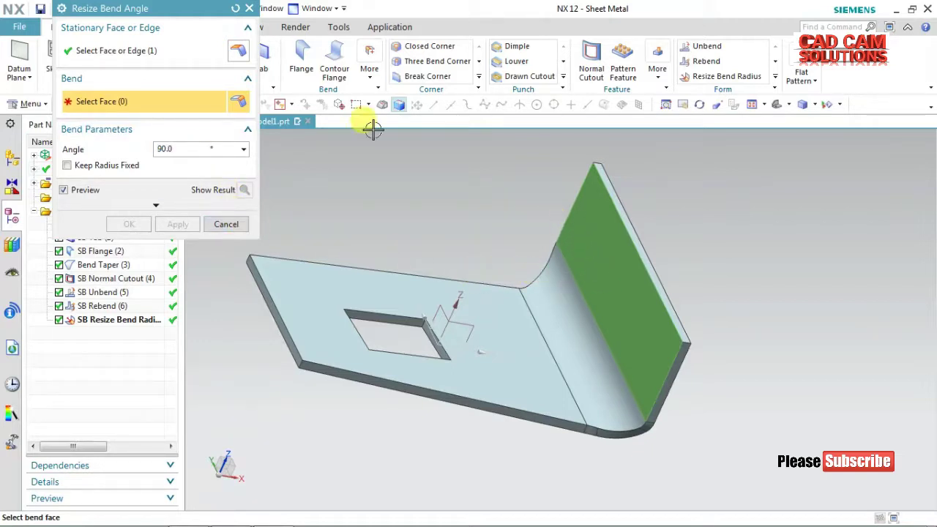
left_click(101, 52)
left_click(591, 237, "shift")
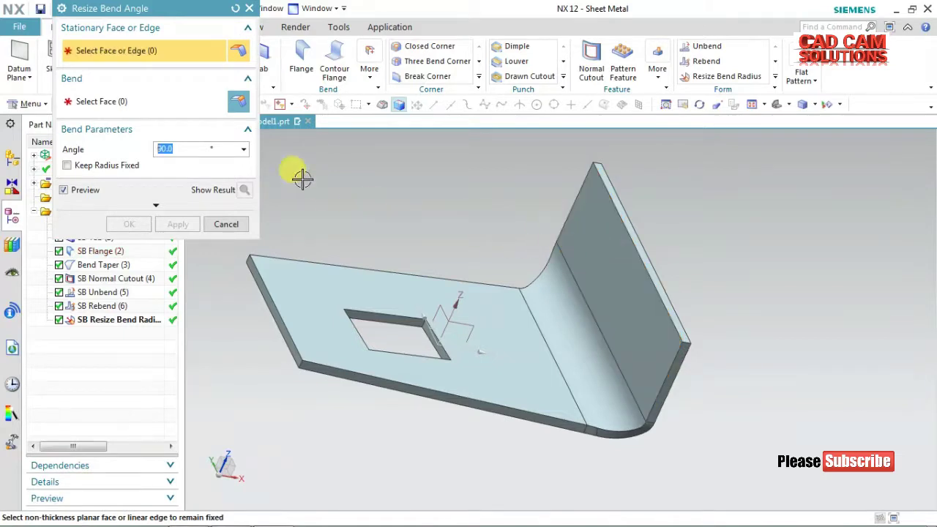
left_click(495, 350)
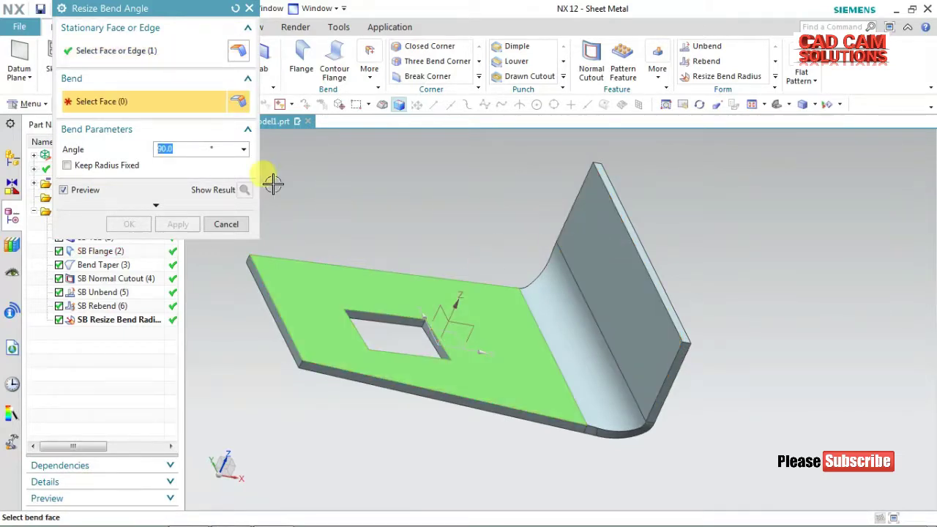
left_click(548, 308)
type("65")
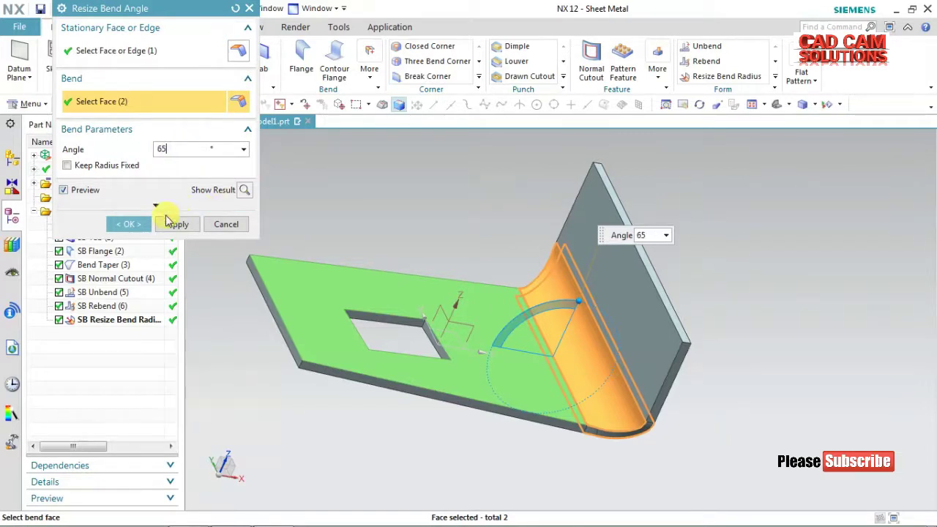
left_click(129, 224)
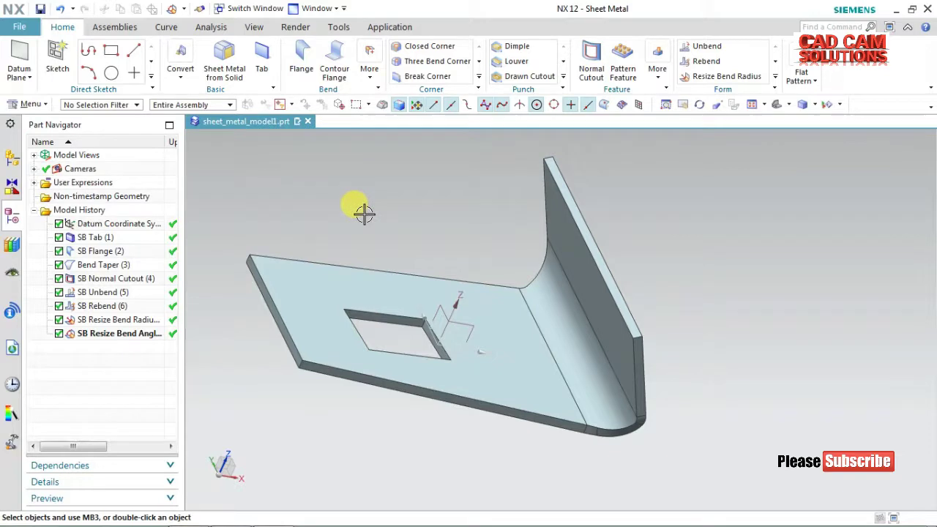
middle_click_drag(362, 210, 509, 185)
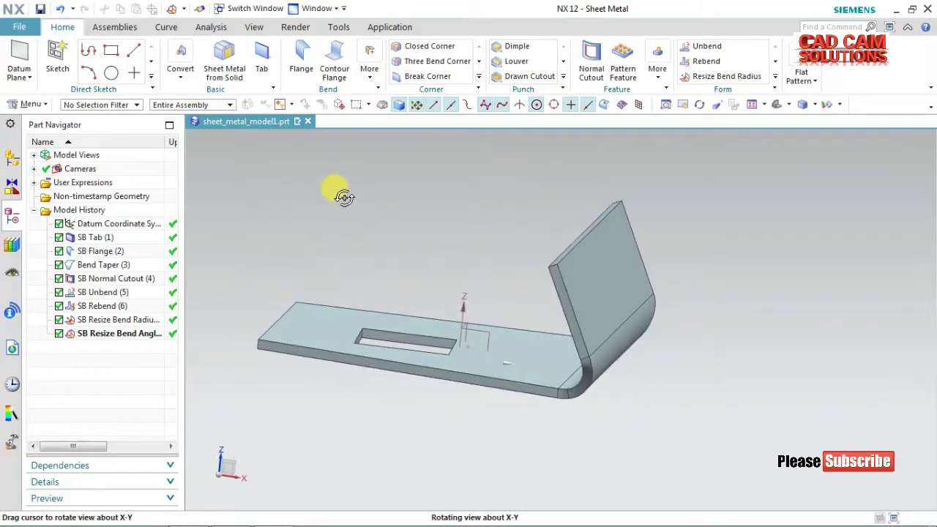
Create a flat pattern using the tab's top face as the upward face.
left_click(776, 76)
mouse_move(729, 107)
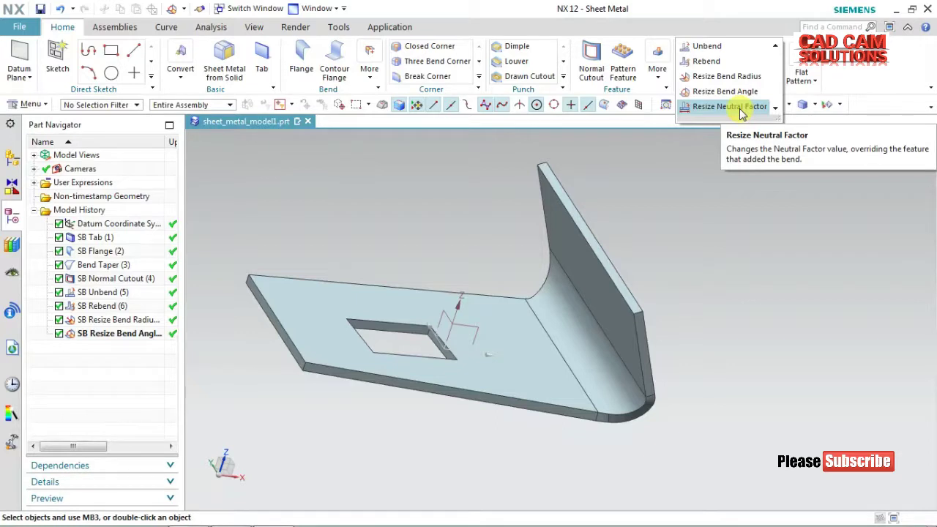
left_click(709, 181)
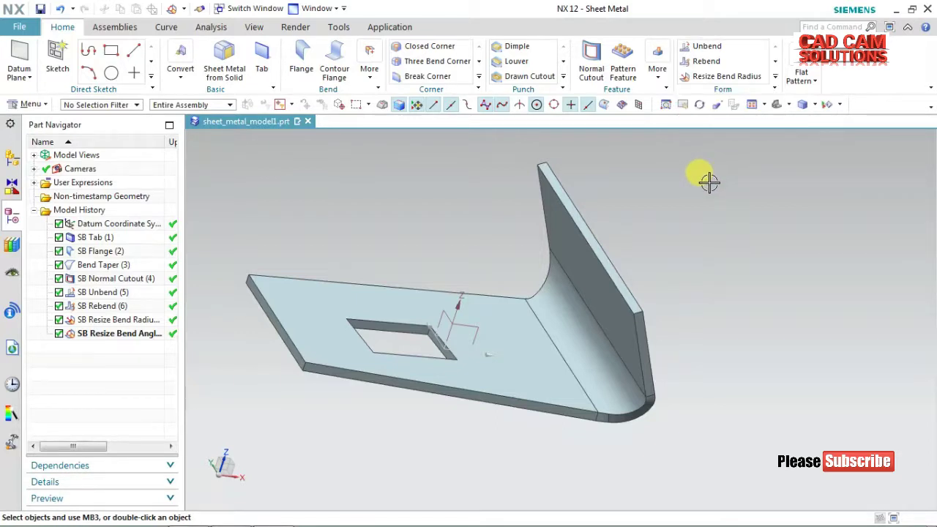
left_click(798, 70)
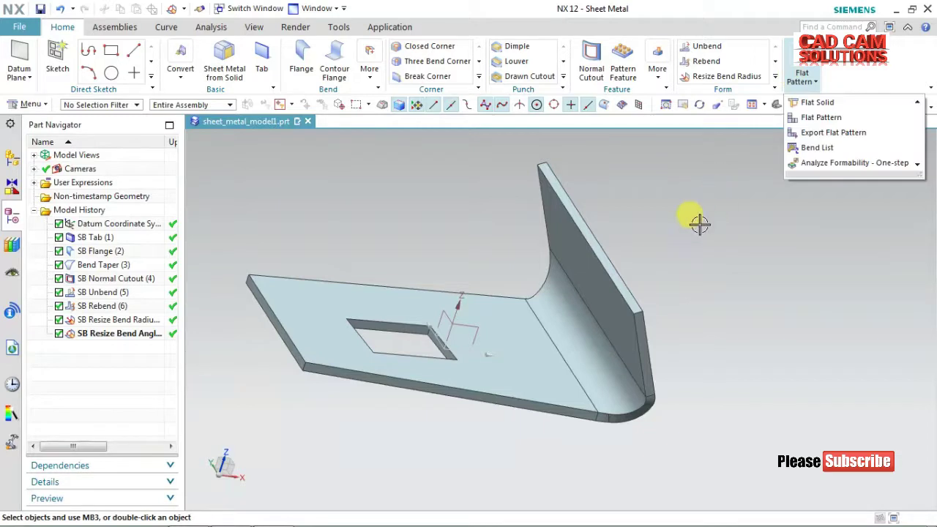
left_click(833, 123)
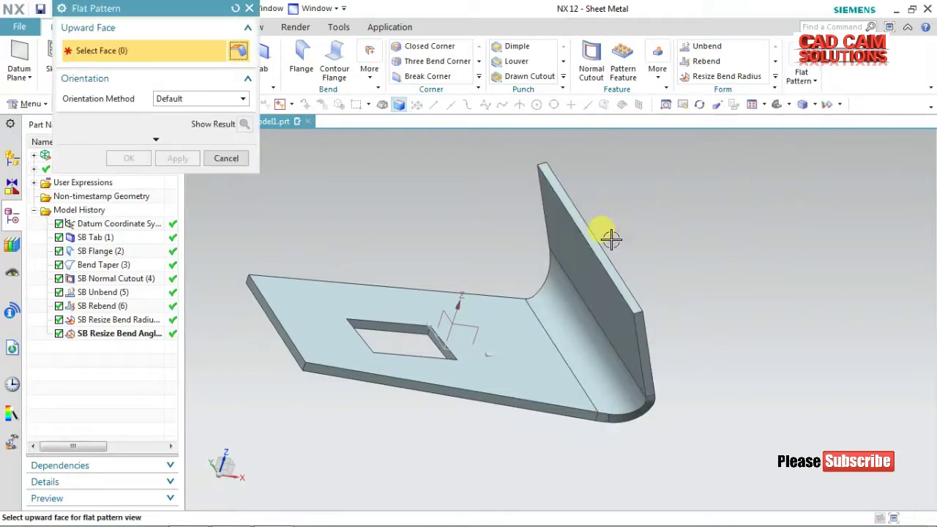
left_click(502, 301)
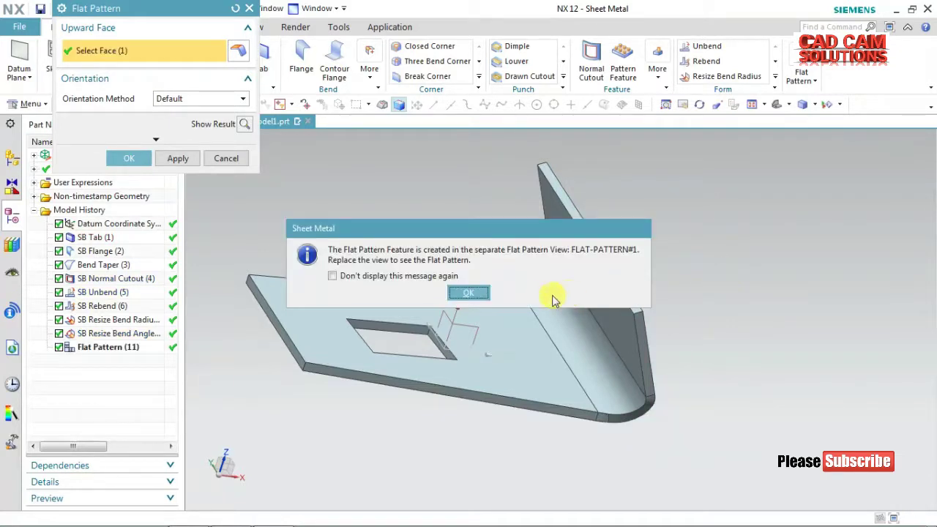
left_click(469, 293)
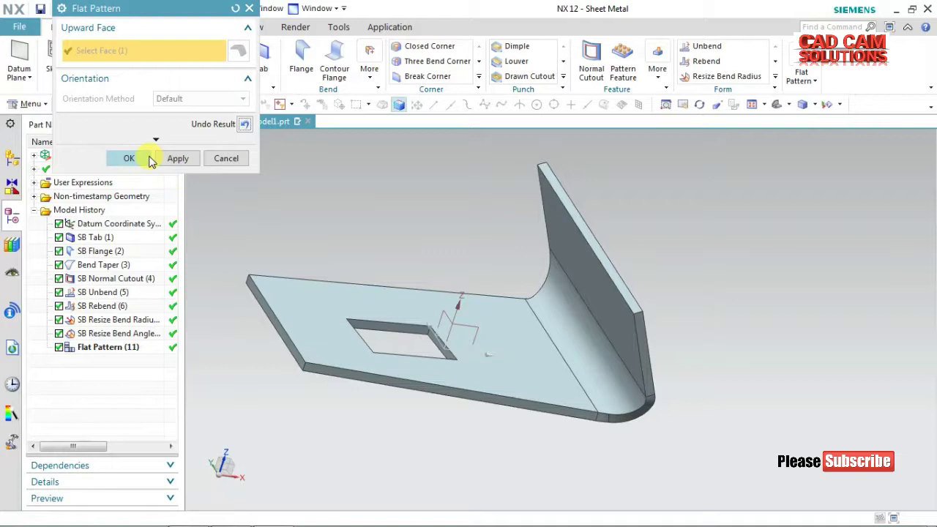
left_click(129, 158)
Reopen Flat Pattern (11) to preview it, then close the editor without changes.
left_click(109, 347)
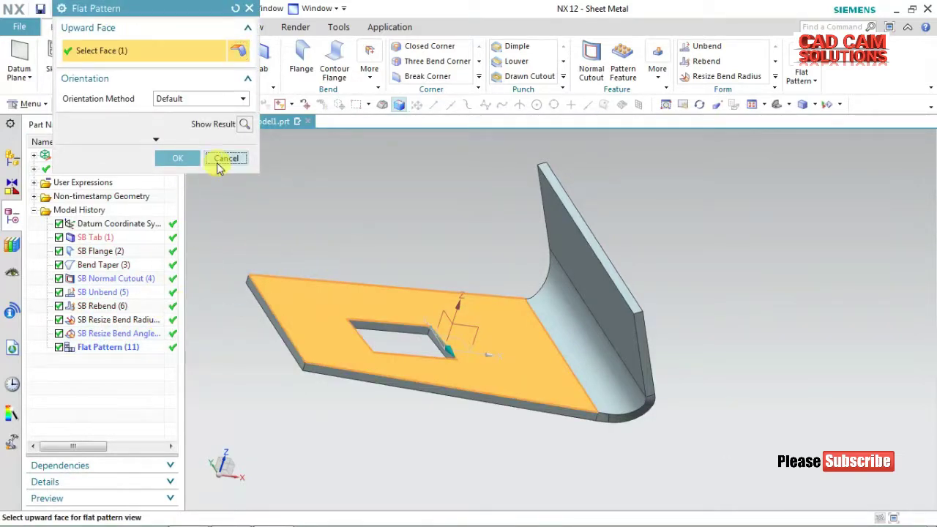
left_click(217, 158)
double_click(121, 348)
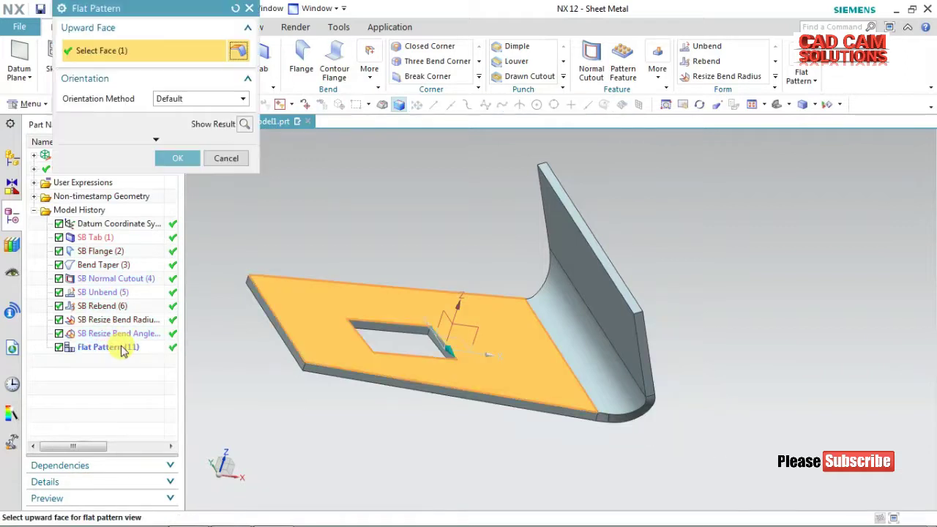
left_click(245, 123)
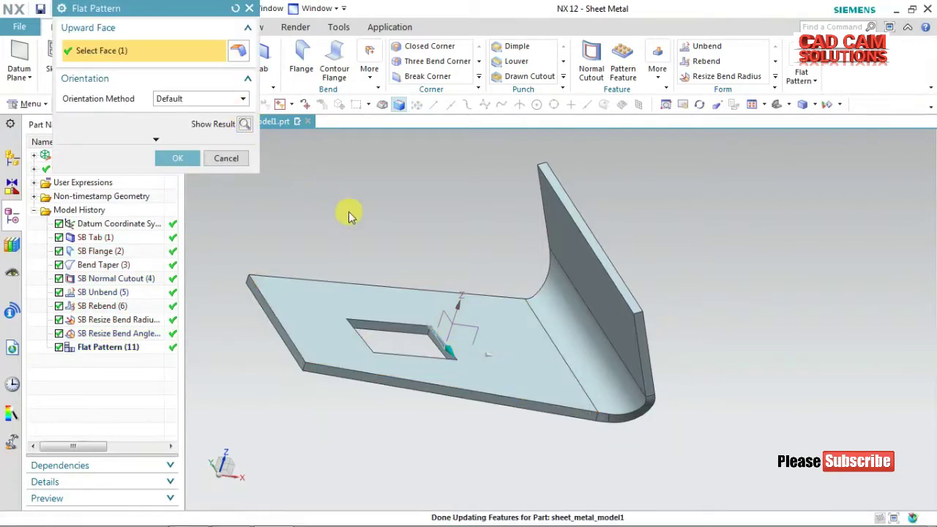
middle_click_drag(399, 235, 312, 211)
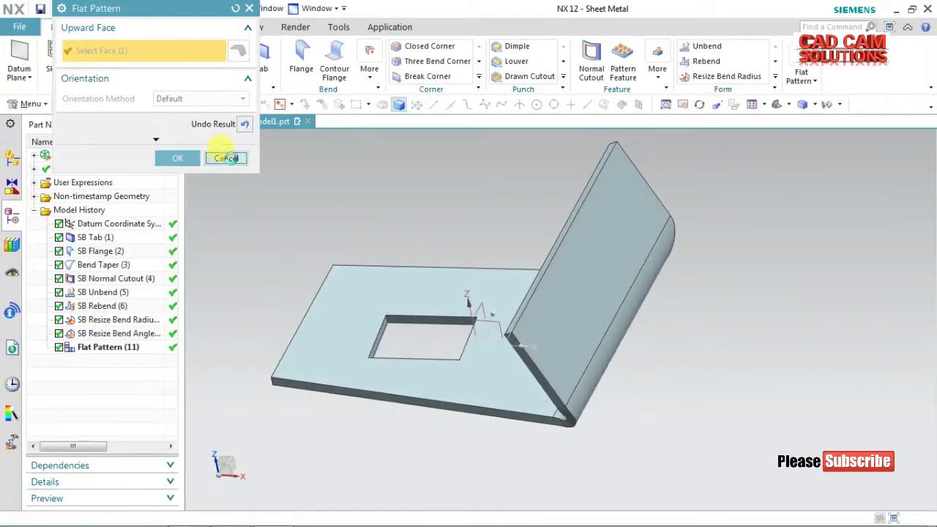
left_click(227, 158)
double_click(132, 350)
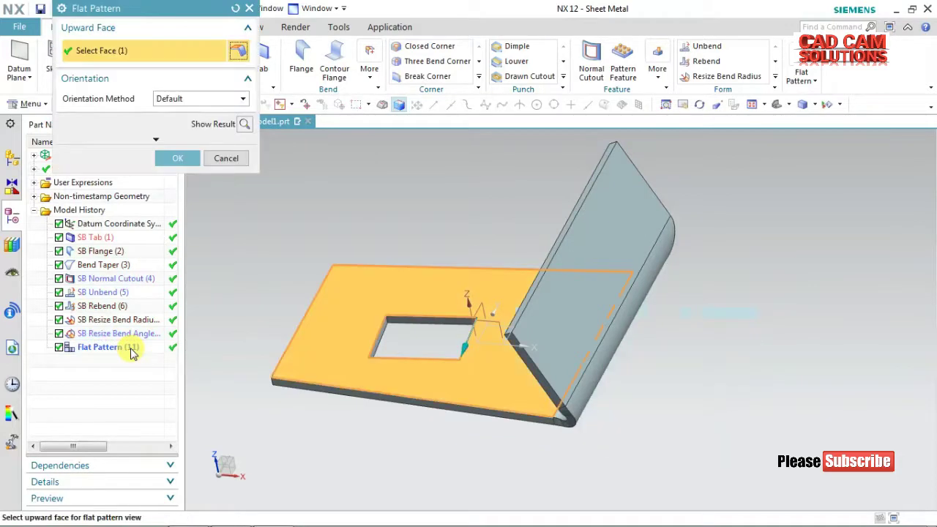
left_click(226, 159)
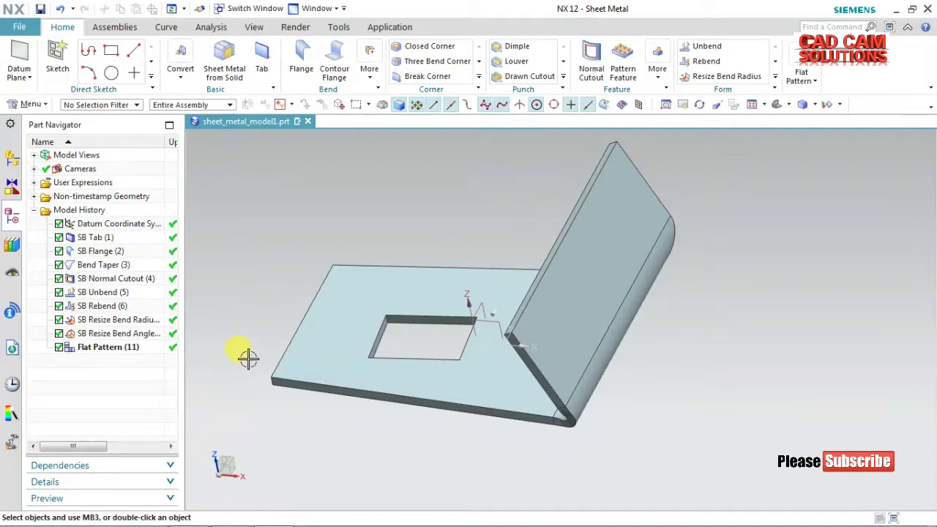
left_click(370, 66)
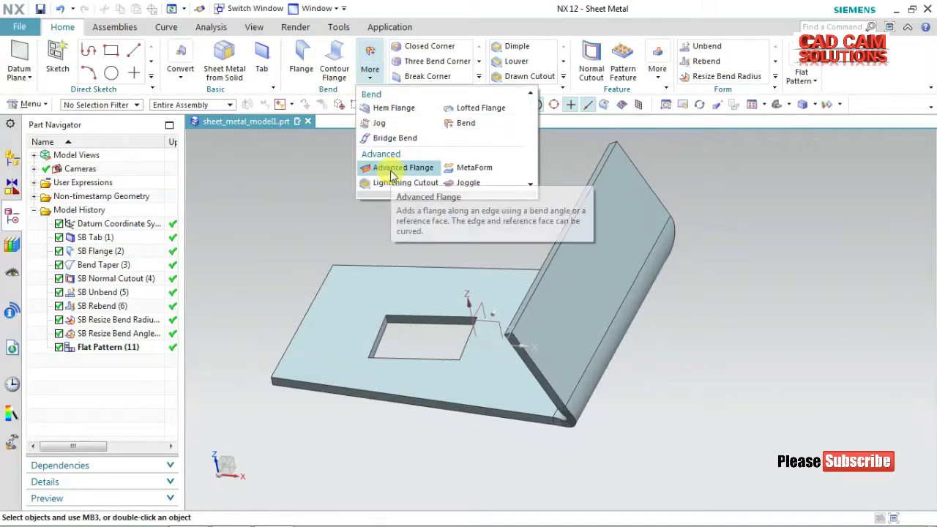
Round the tab's two outer corner edges with a 16 mm Break Corner blend.
left_click(445, 233)
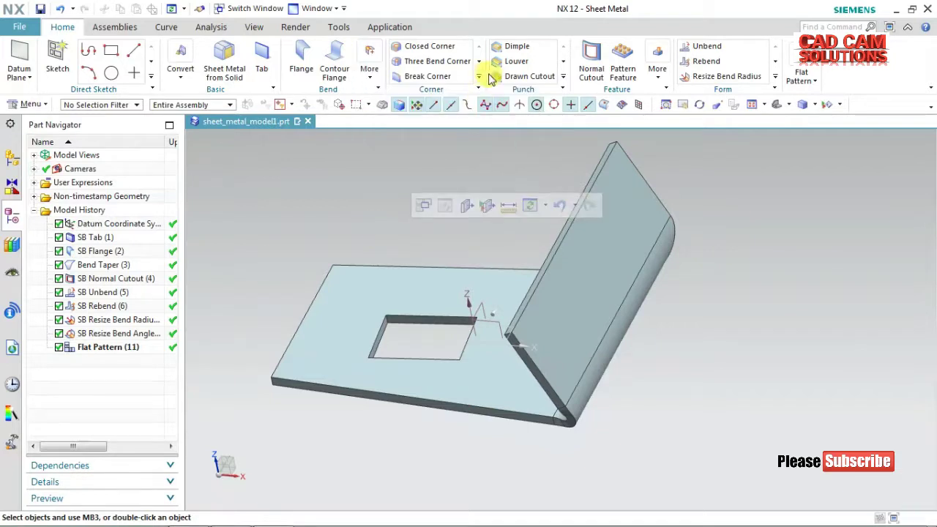
left_click(428, 76)
middle_click_drag(345, 209, 404, 195)
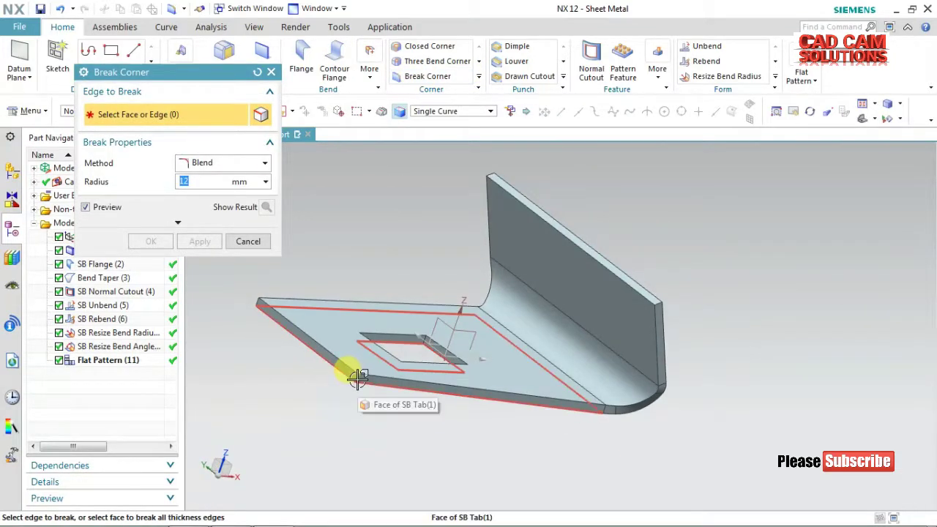
scroll(357, 377, "up", 3)
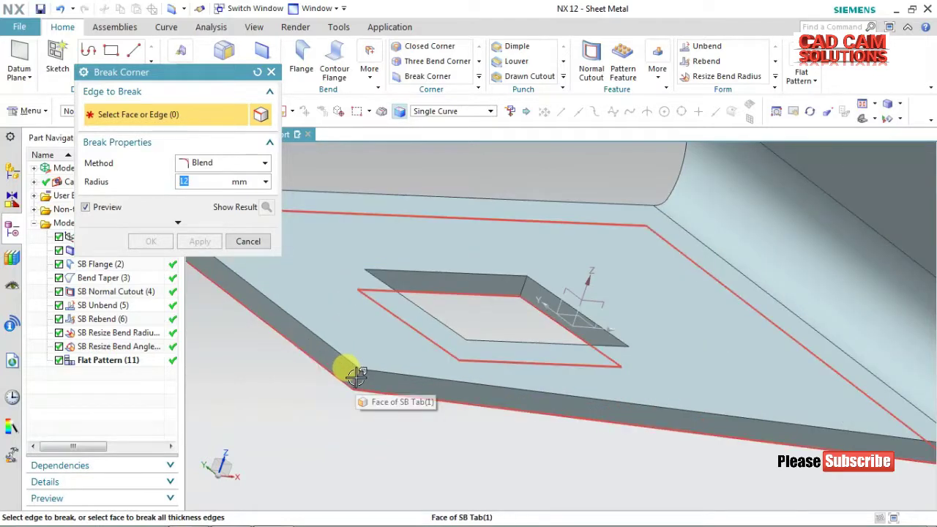
left_click(350, 377)
scroll(359, 410, "down", 5)
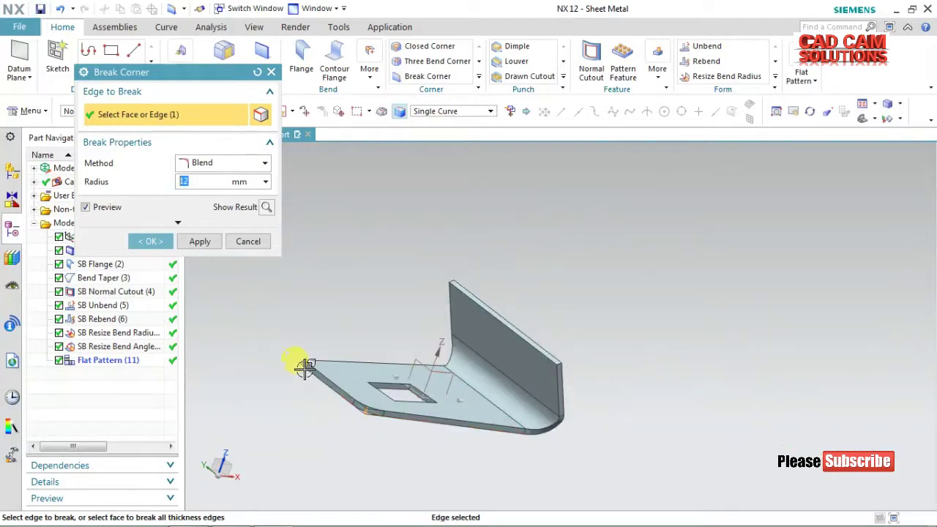
scroll(306, 369, "up", 4)
left_click(324, 335)
scroll(506, 277, "down", 2)
mouse_move(505, 276)
middle_mouse_down()
mouse_move(559, 245)
mouse_move(508, 268)
mouse_move(535, 268)
mouse_move(503, 265)
middle_mouse_up()
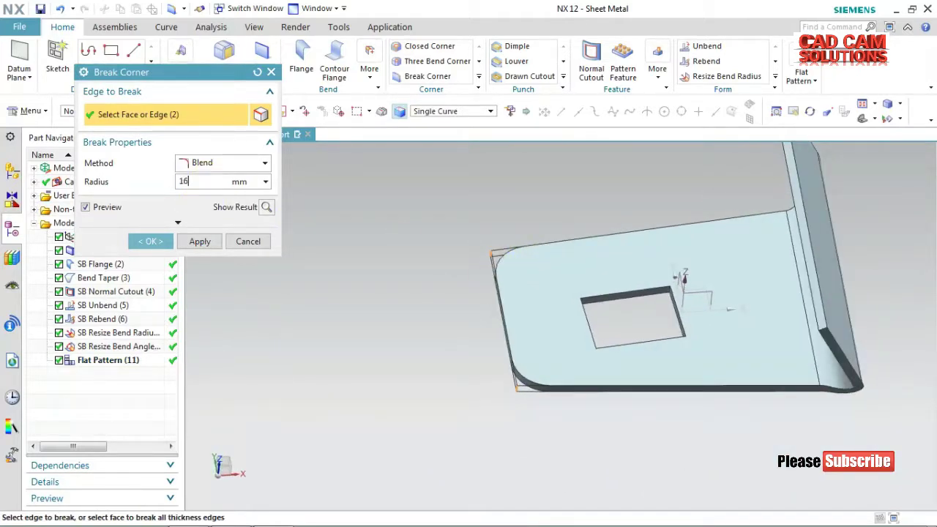
double_click(212, 181)
left_click(149, 241)
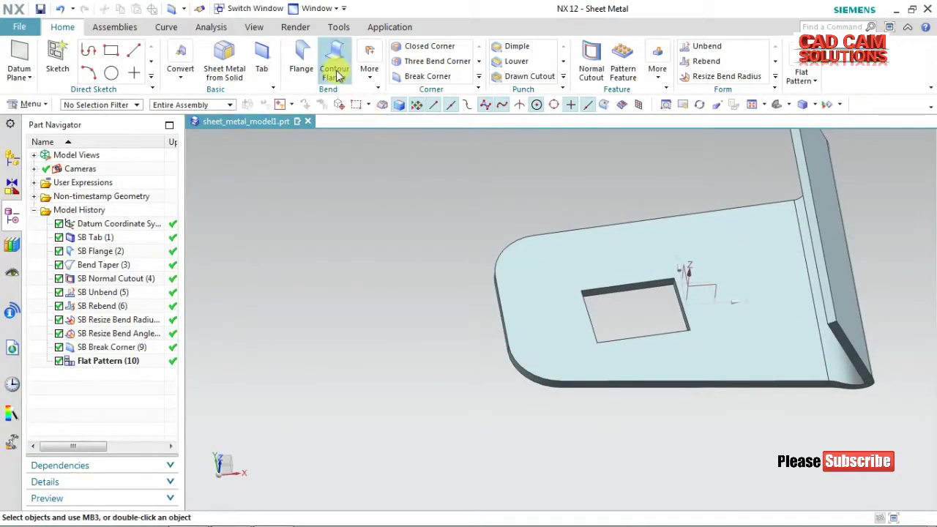
Start a plain flange on the tab edge, then cancel it.
left_click(300, 58)
left_click(487, 308)
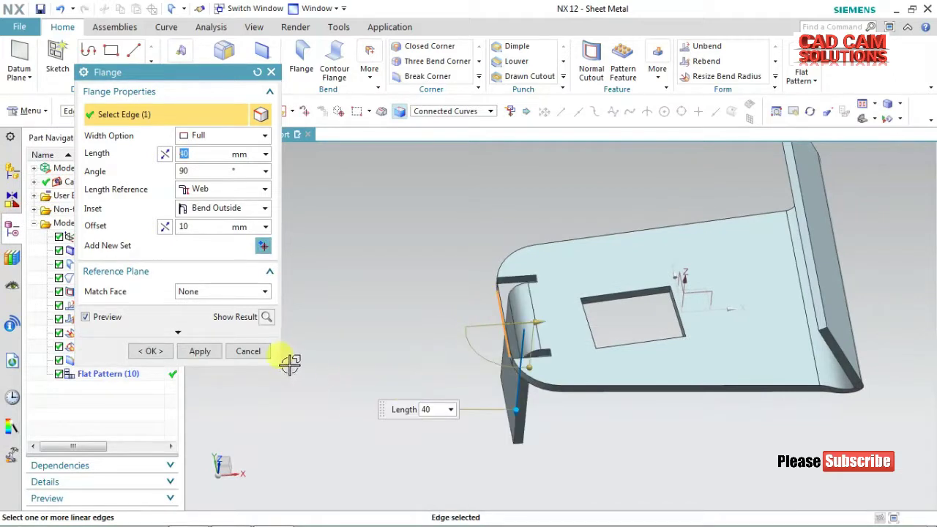
left_click(249, 351)
Add a 20 mm, 45° advanced flange along the tab's curved outer edge chain, then undo it.
left_click(370, 69)
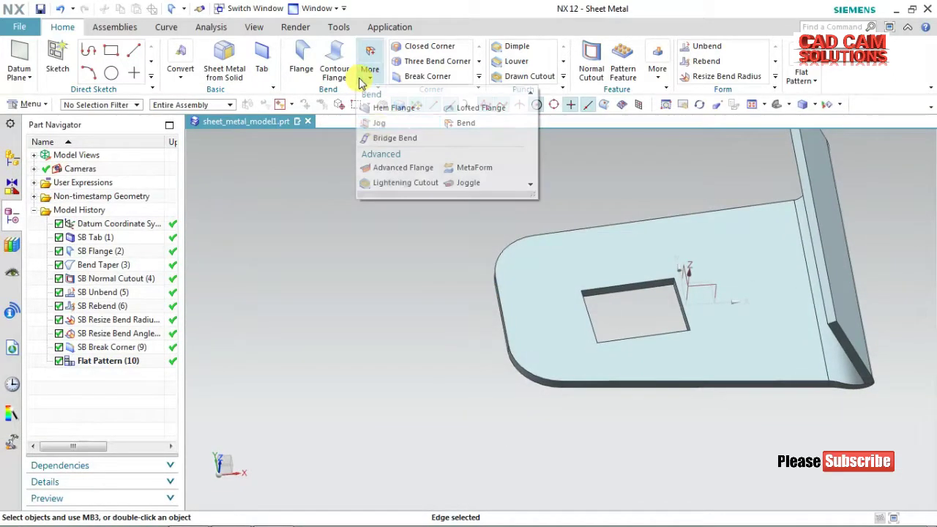
left_click(399, 168)
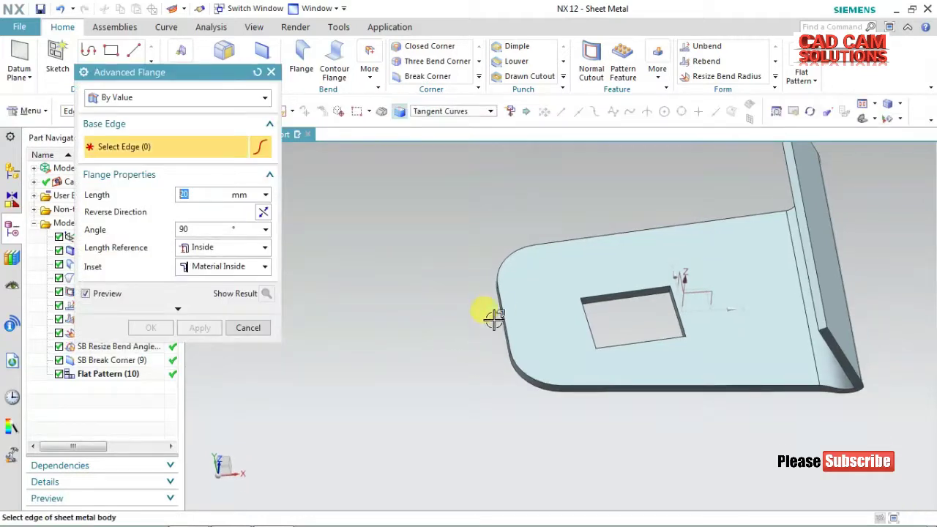
left_click(504, 312)
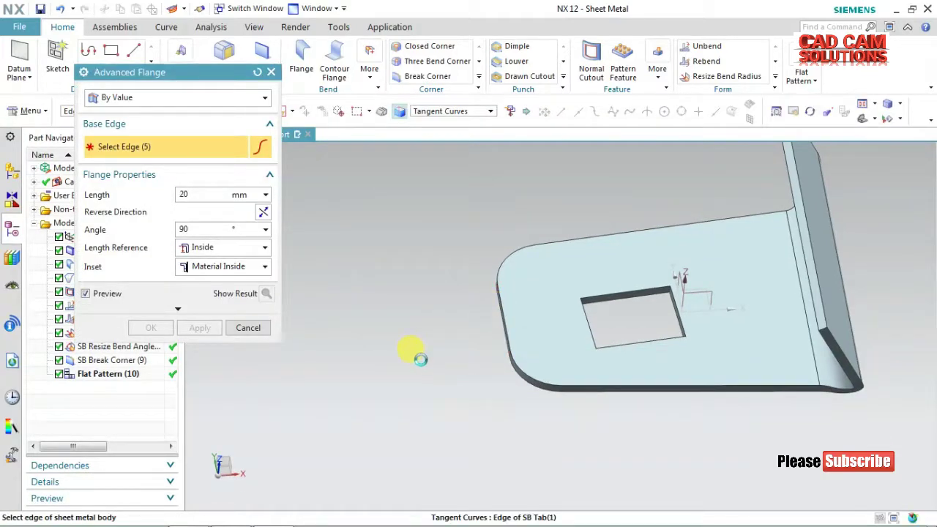
middle_click_drag(475, 388, 481, 383)
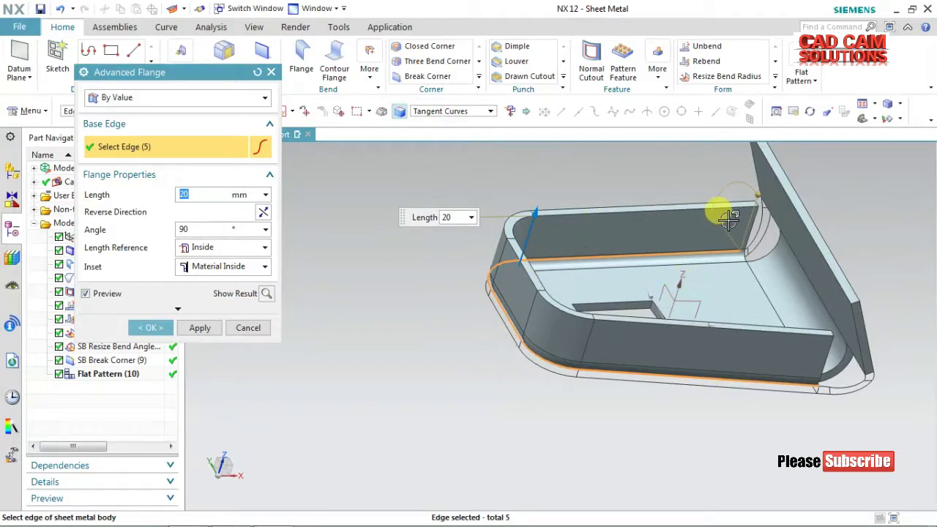
mouse_move(758, 196)
left_mouse_down()
mouse_move(758, 213)
mouse_move(726, 173)
left_mouse_up()
mouse_move(688, 262)
middle_mouse_down()
mouse_move(508, 299)
mouse_move(538, 315)
mouse_move(518, 333)
mouse_move(548, 307)
mouse_move(541, 329)
mouse_move(540, 320)
middle_mouse_up()
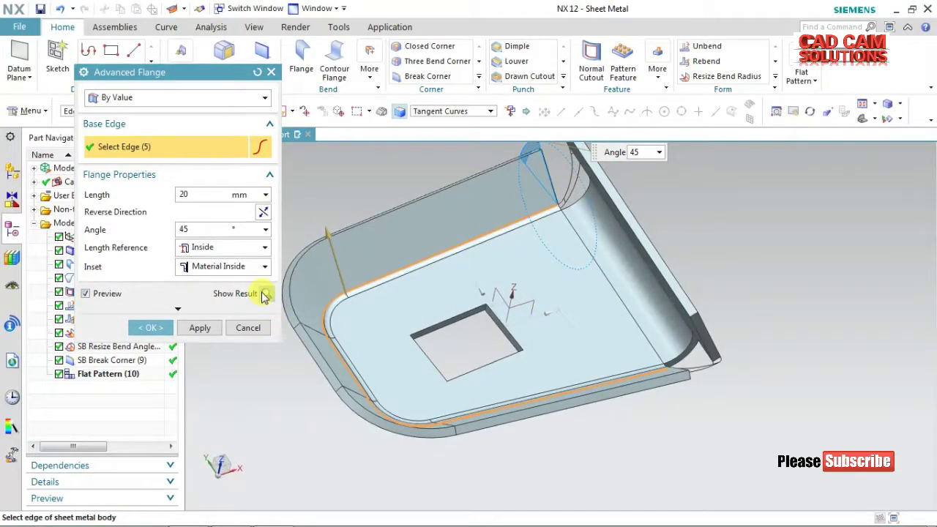
left_click(150, 328)
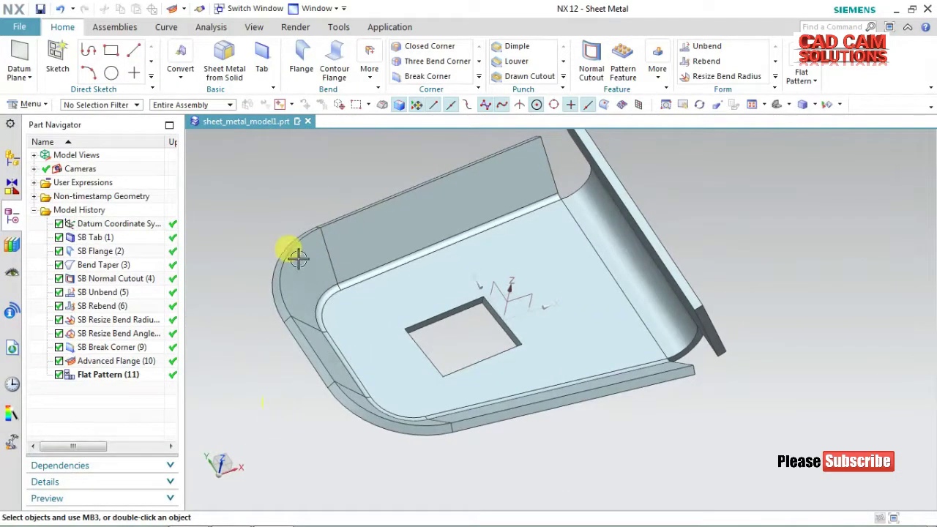
left_click(60, 8)
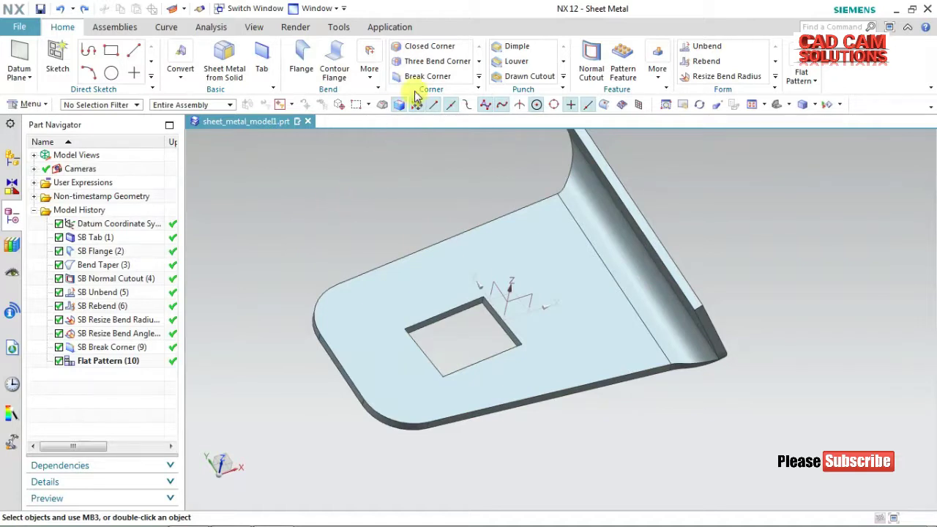
left_click(370, 72)
left_click(396, 170)
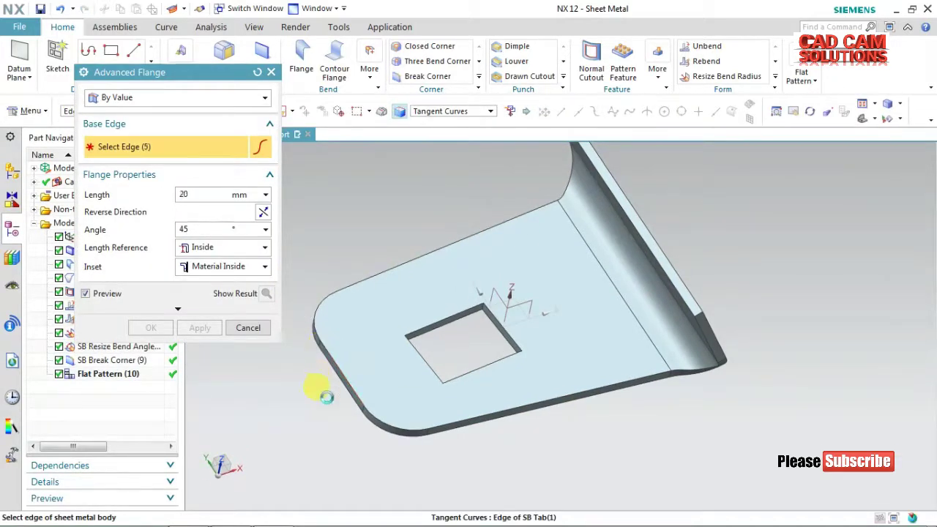
left_click(327, 390)
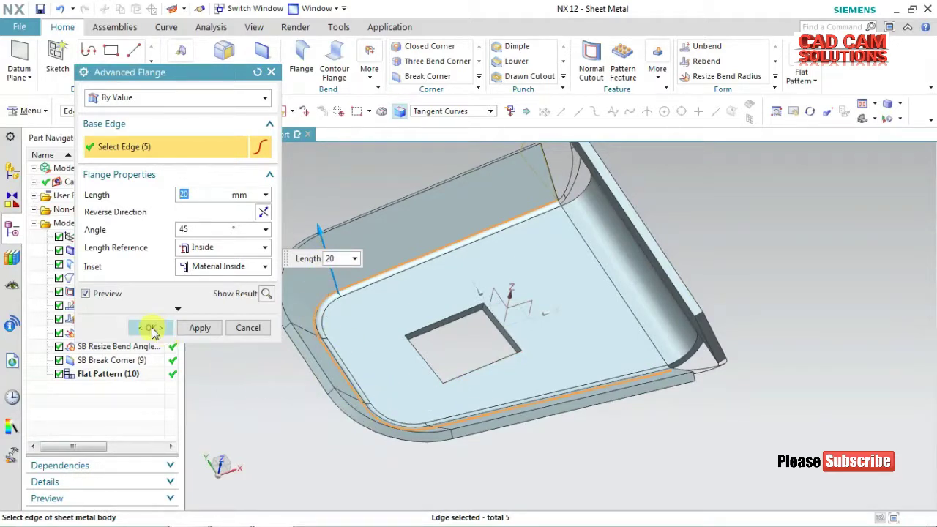
left_click(152, 328)
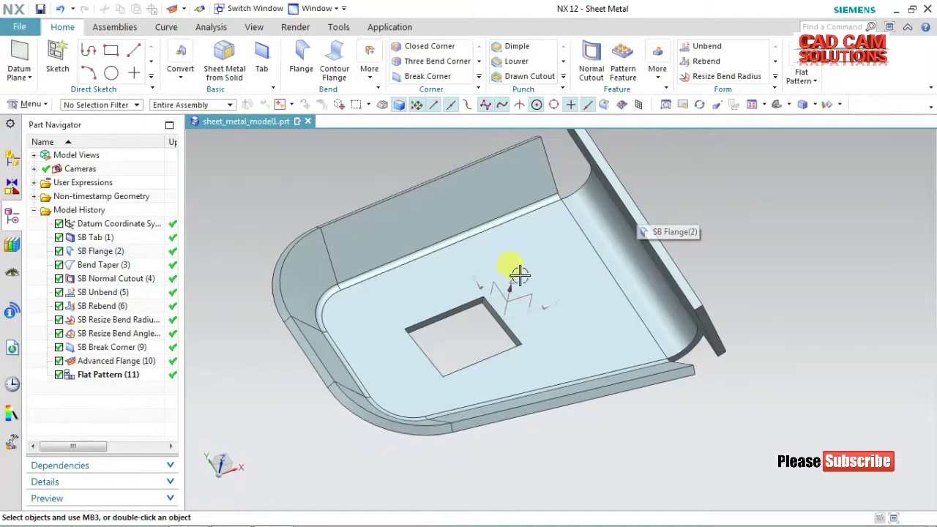
middle_click_drag(514, 297, 607, 252)
left_click(569, 236)
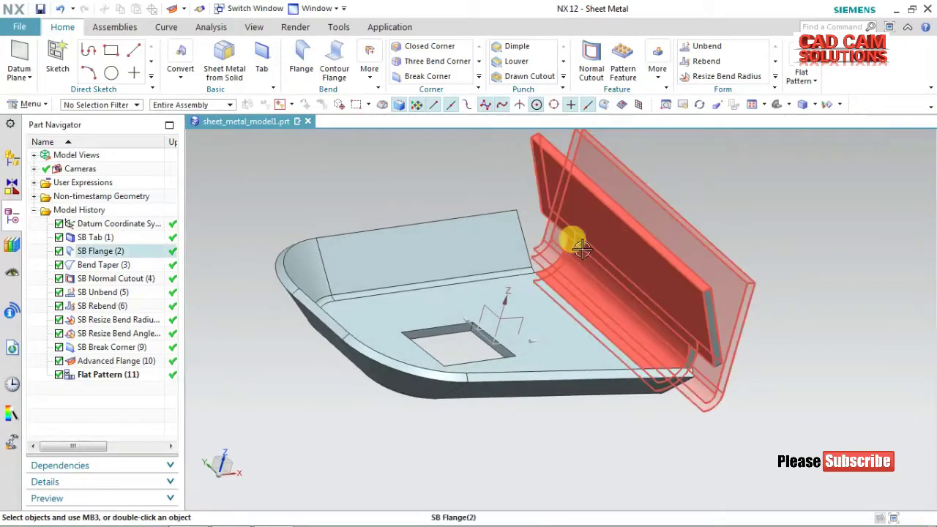
Delete SB Flange (2) with its dependents and close the update warning report.
key("Delete")
left_click(91, 119)
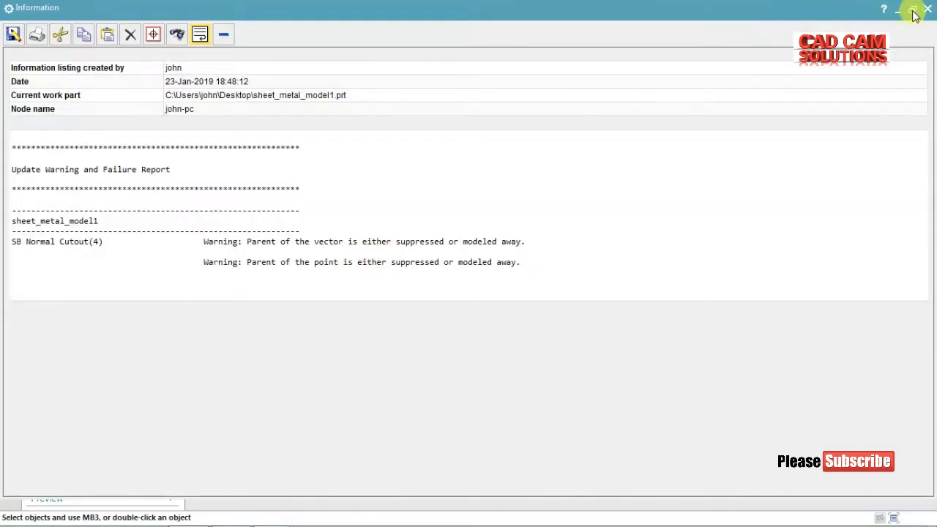
left_click(927, 10)
mouse_move(351, 224)
middle_mouse_down()
mouse_move(351, 216)
mouse_move(143, 260)
middle_mouse_up()
Delete the Advanced Flange feature from the part.
left_click(84, 265)
right_click(85, 265)
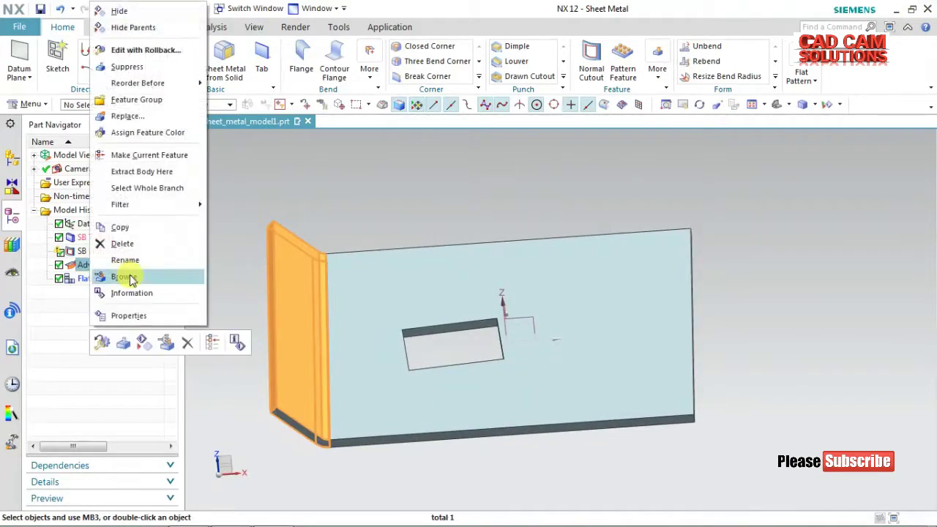
left_click(122, 244)
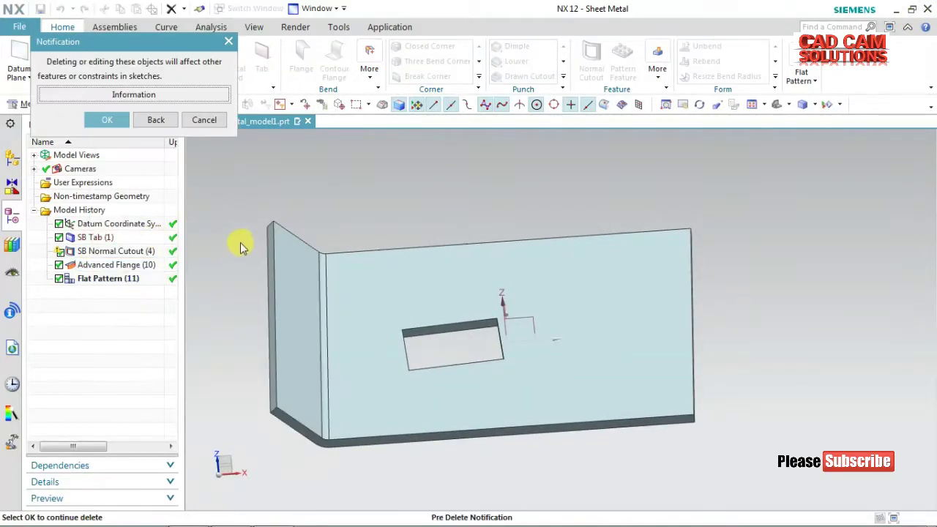
left_click(107, 120)
Delete the SB Normal Cutout rectangular hole, leaving the bare flat plate.
left_click(117, 253)
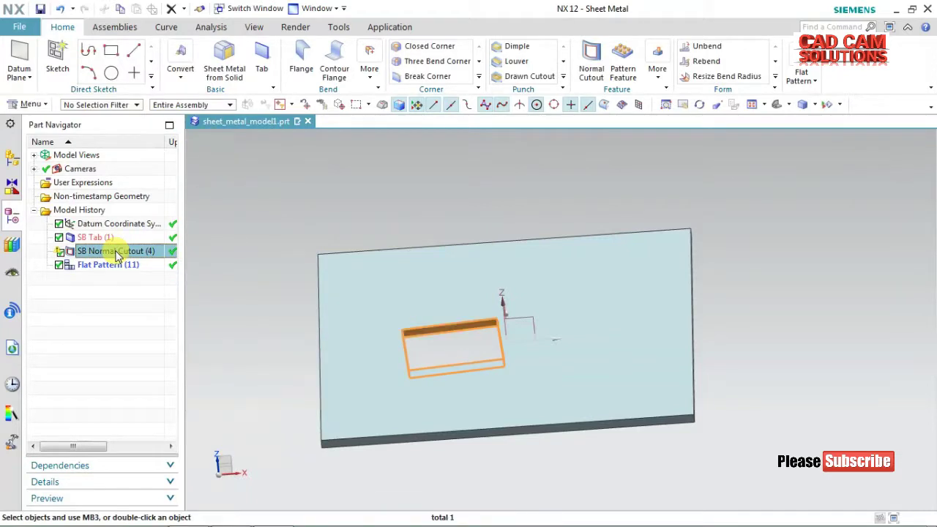
right_click(117, 253)
left_click(176, 444)
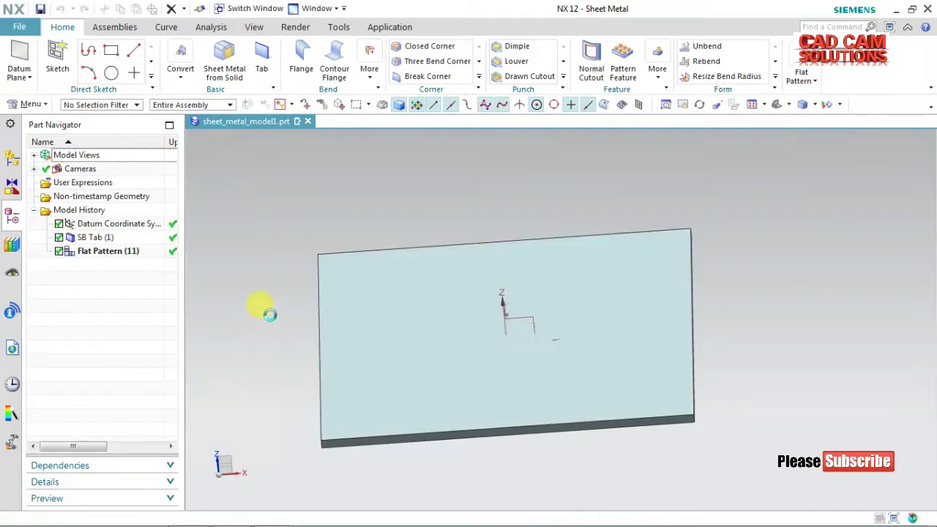
mouse_move(309, 234)
middle_mouse_down()
mouse_move(344, 265)
mouse_move(334, 220)
mouse_move(345, 220)
middle_mouse_up()
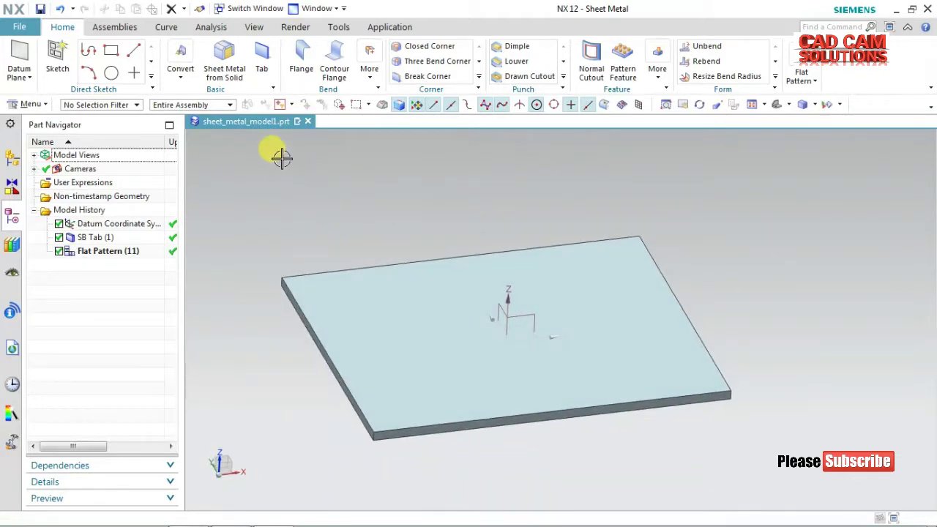
Sketch an arc on the plate's plane, running from the plate's top edge to below it.
left_click(58, 53)
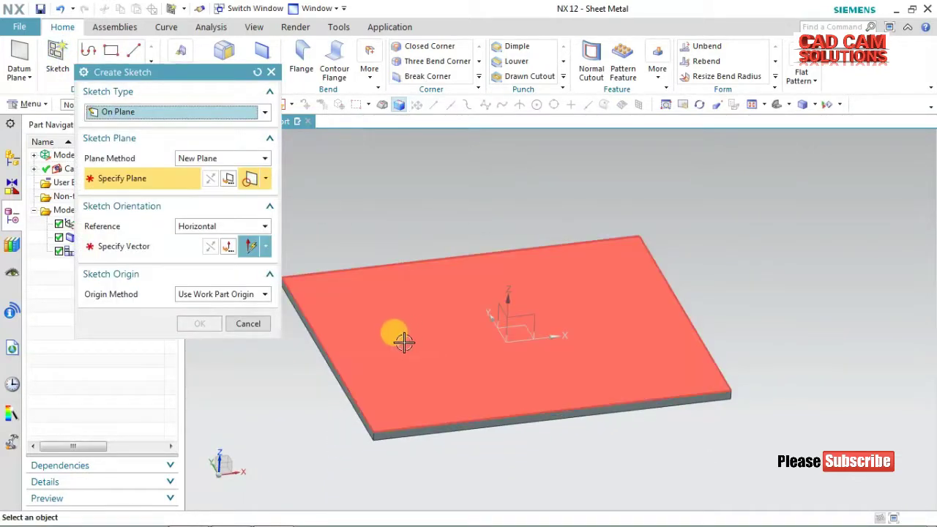
left_click(523, 324)
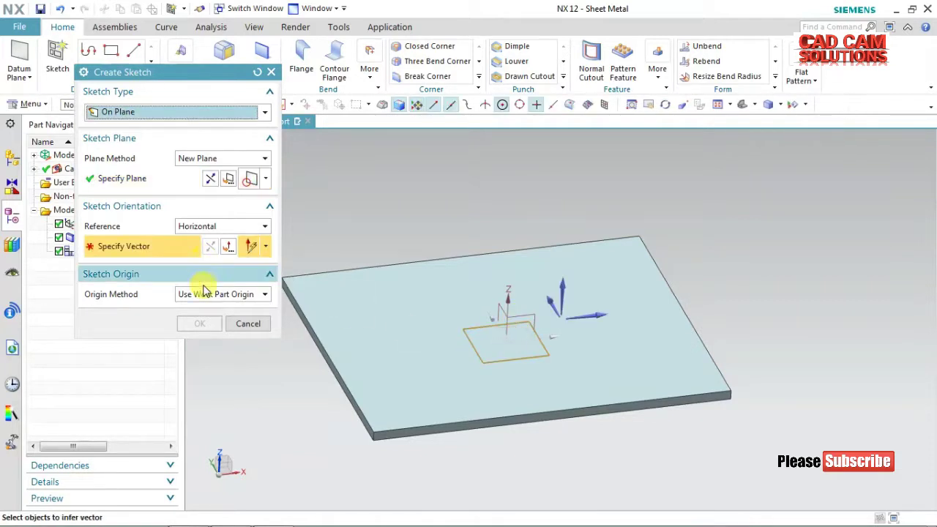
left_click(588, 315)
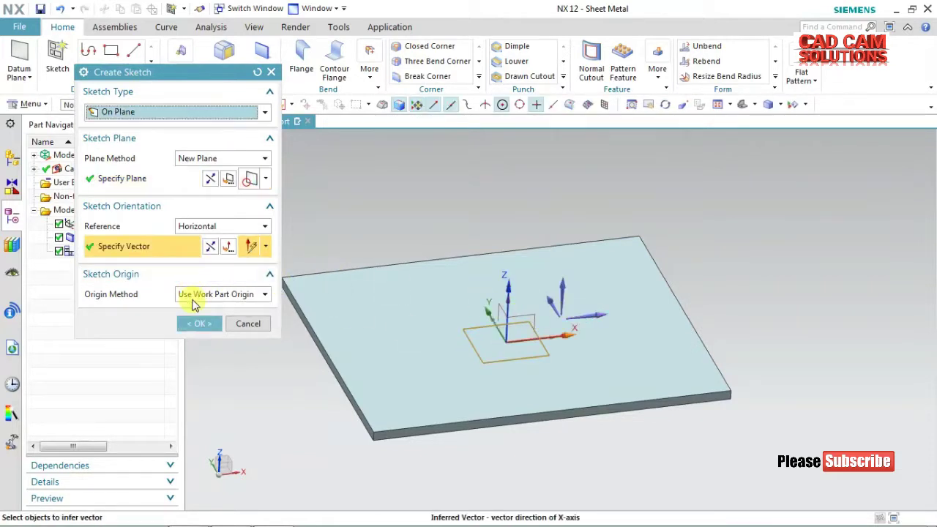
left_click(199, 323)
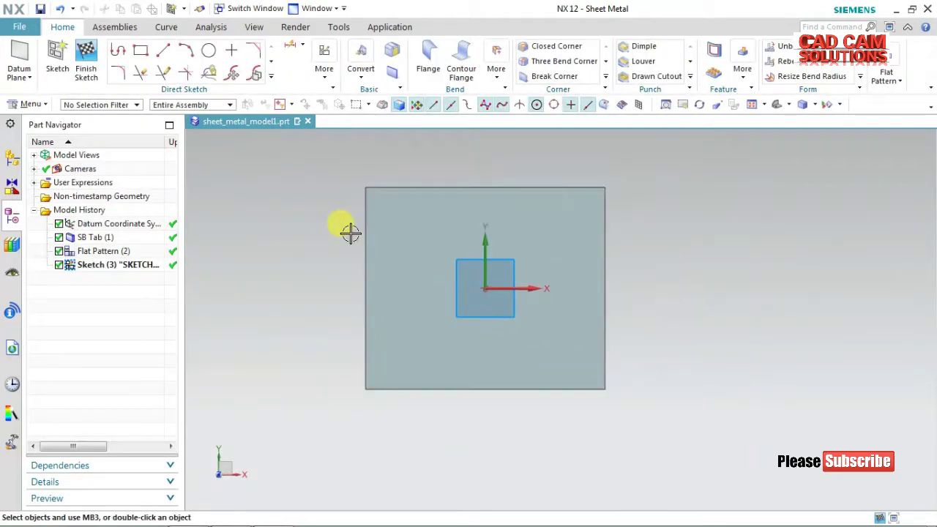
left_click(186, 50)
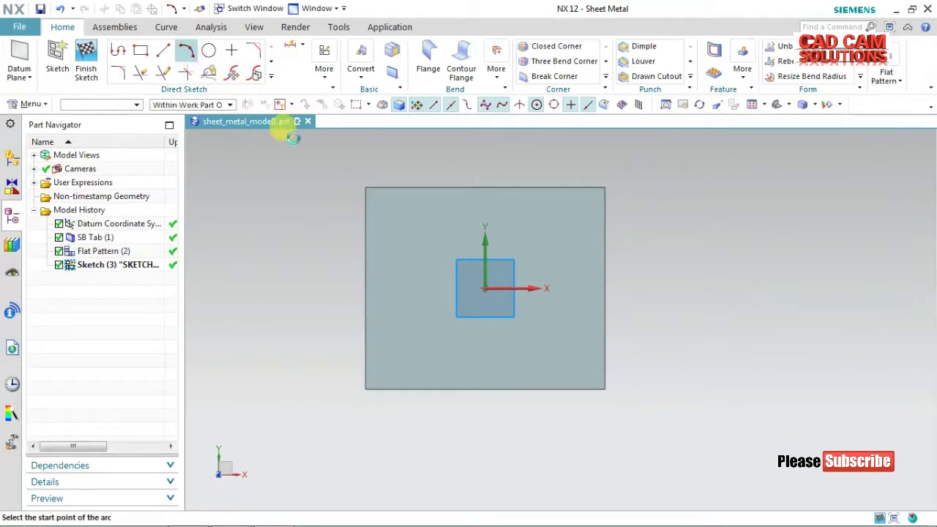
left_click(355, 147)
left_click(354, 435)
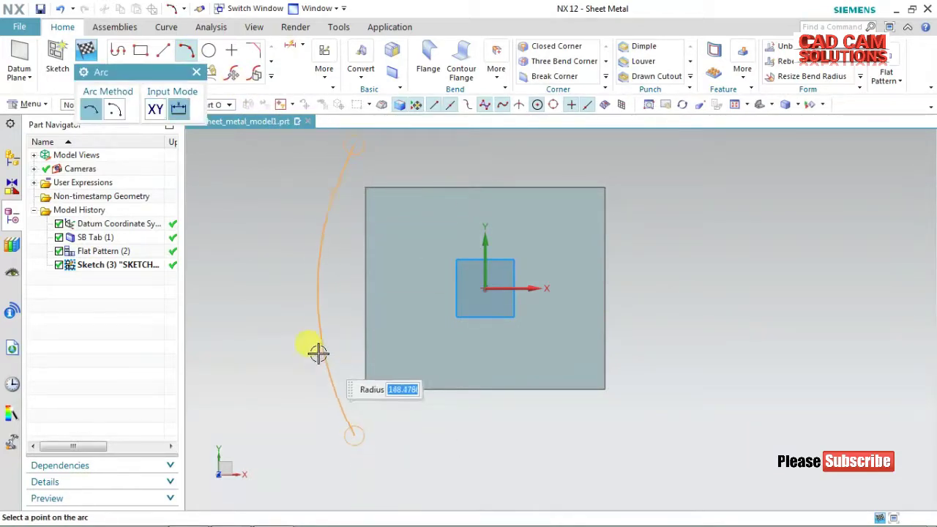
left_click(243, 207)
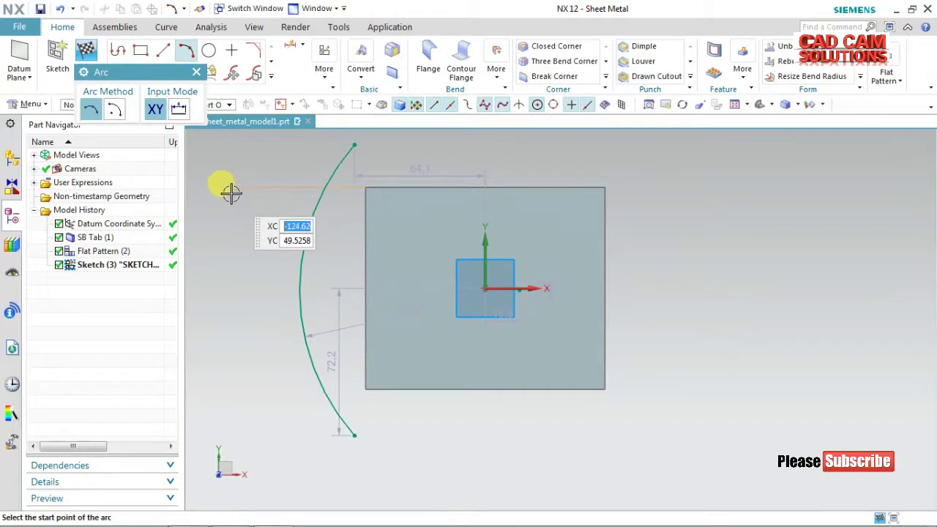
key("Escape")
left_click(86, 59)
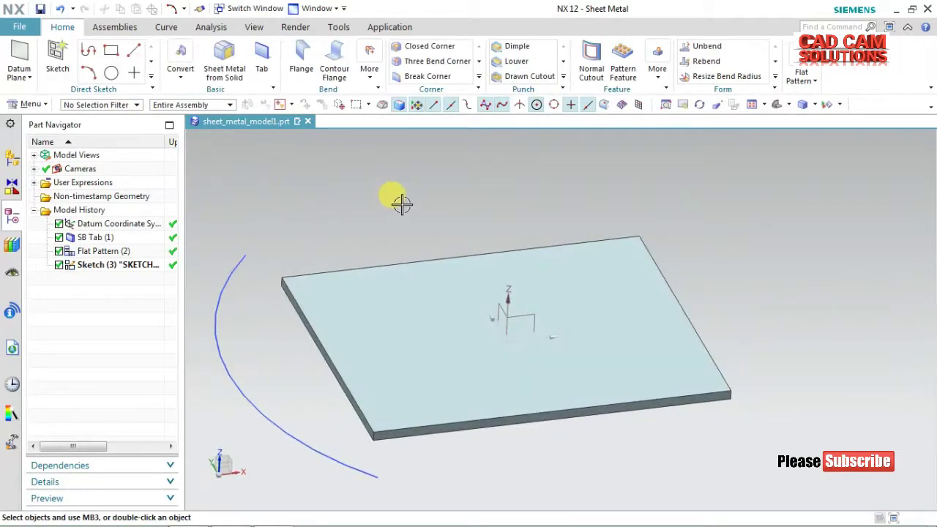
Extrude the arc 54 mm into a curved surface, Extrude (4).
left_click(656, 58)
left_click(444, 206)
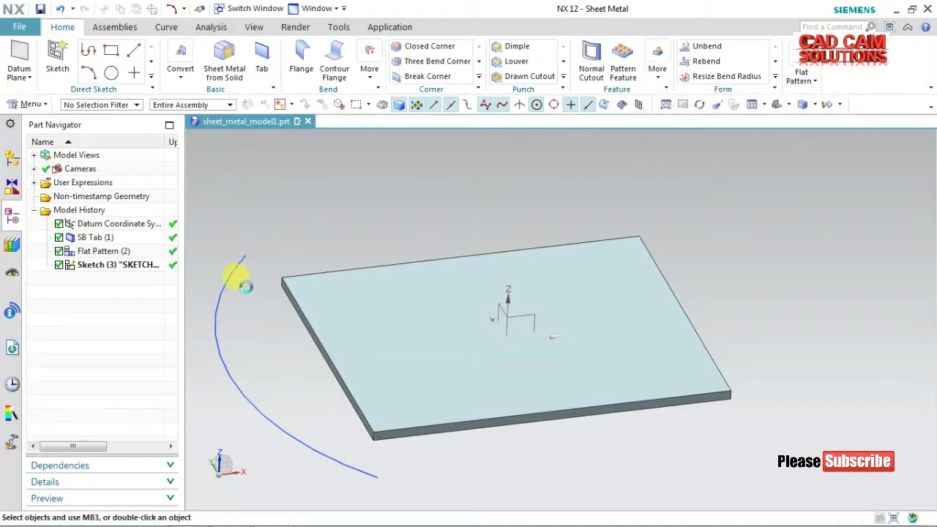
key("x")
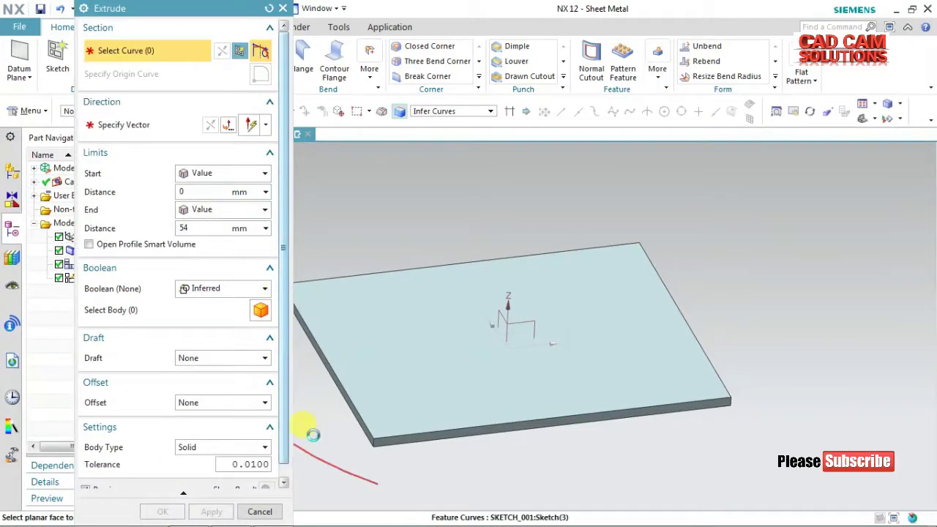
left_click(310, 429)
scroll(464, 200, "down", 2)
scroll(468, 205, "up", 2)
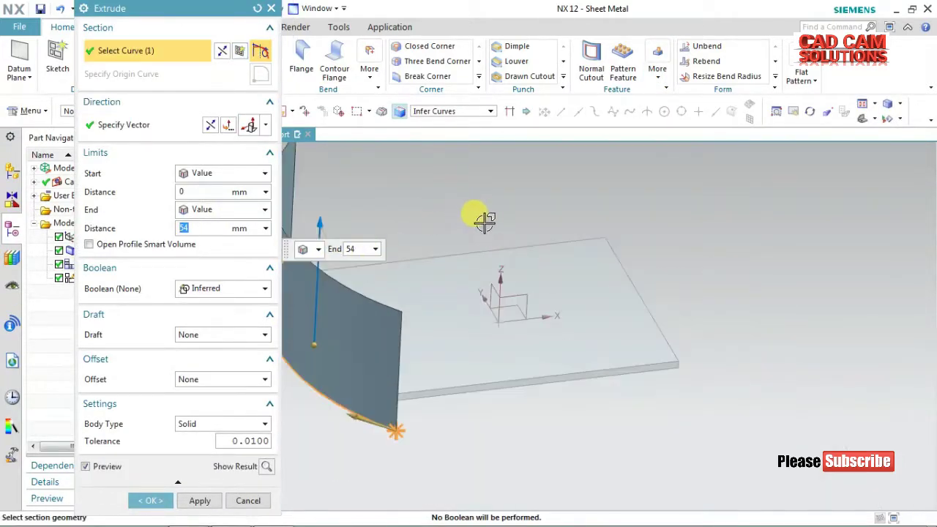
left_click(167, 502)
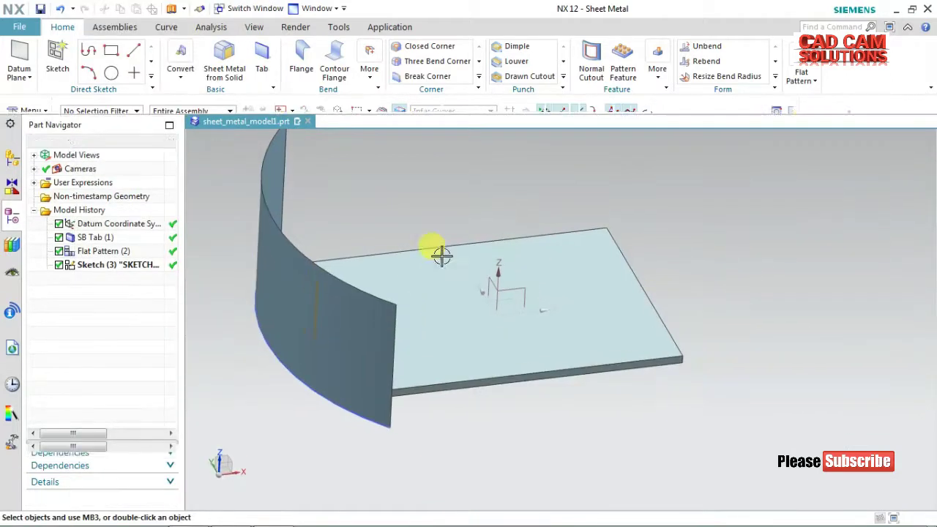
mouse_move(449, 215)
middle_mouse_down()
mouse_move(428, 223)
mouse_move(430, 215)
middle_mouse_up()
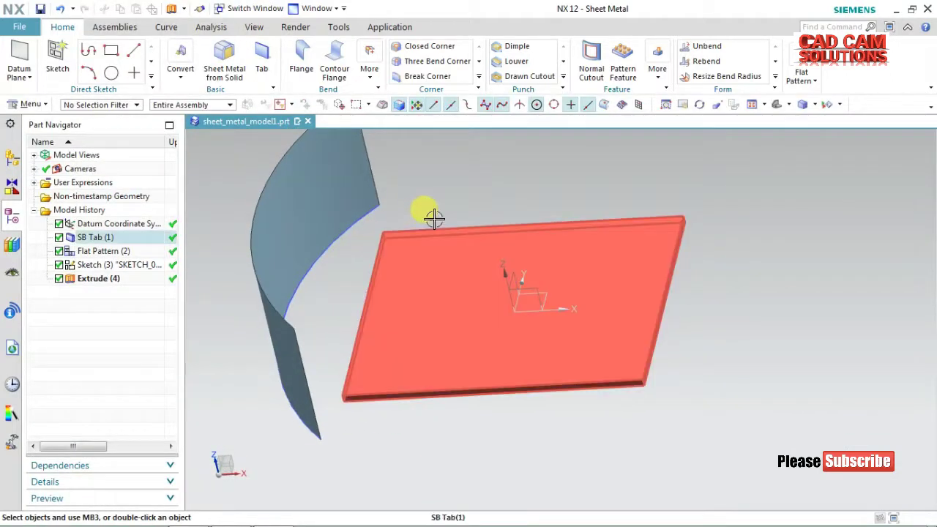
left_click(370, 66)
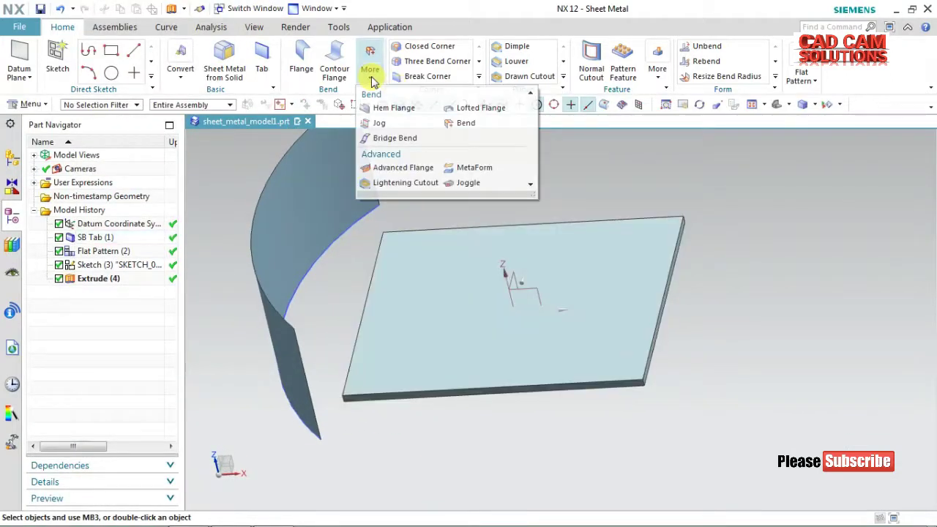
left_click(402, 167)
left_click(132, 33)
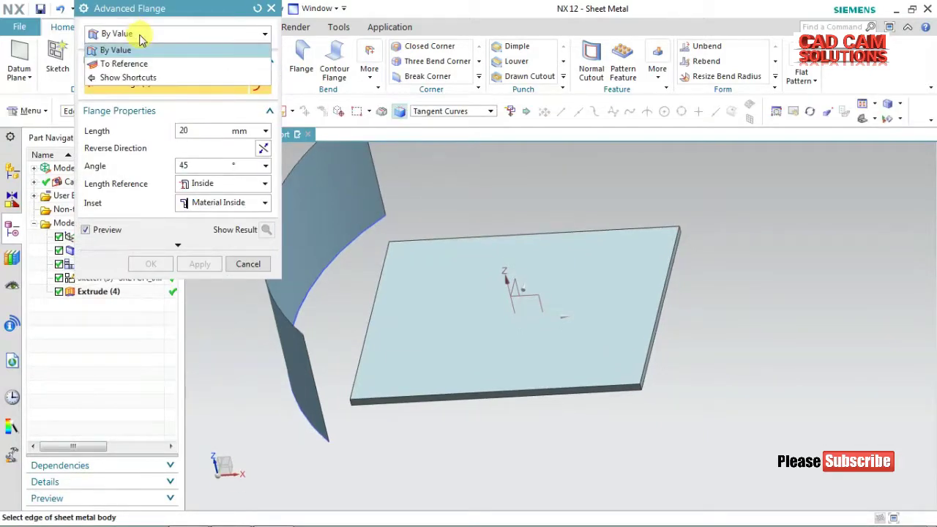
left_click(141, 63)
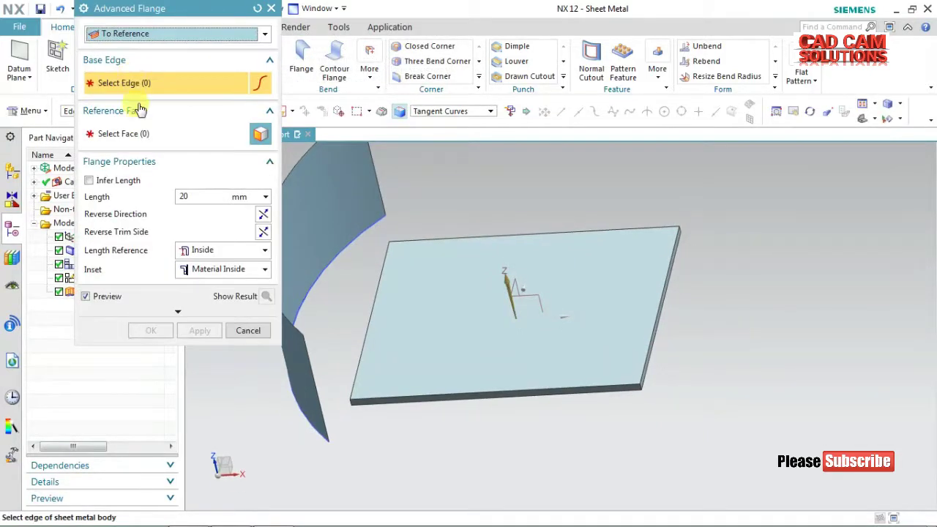
left_click(370, 309)
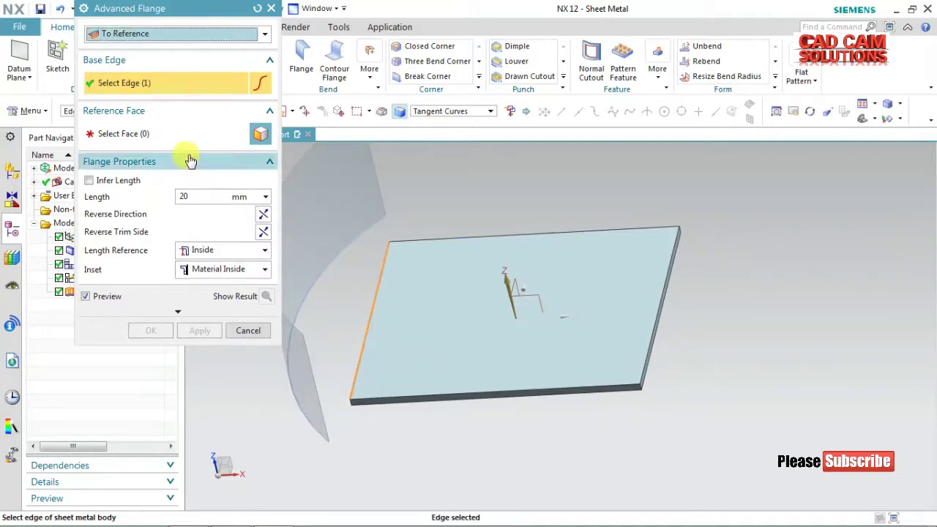
left_click(176, 135)
left_click(335, 246)
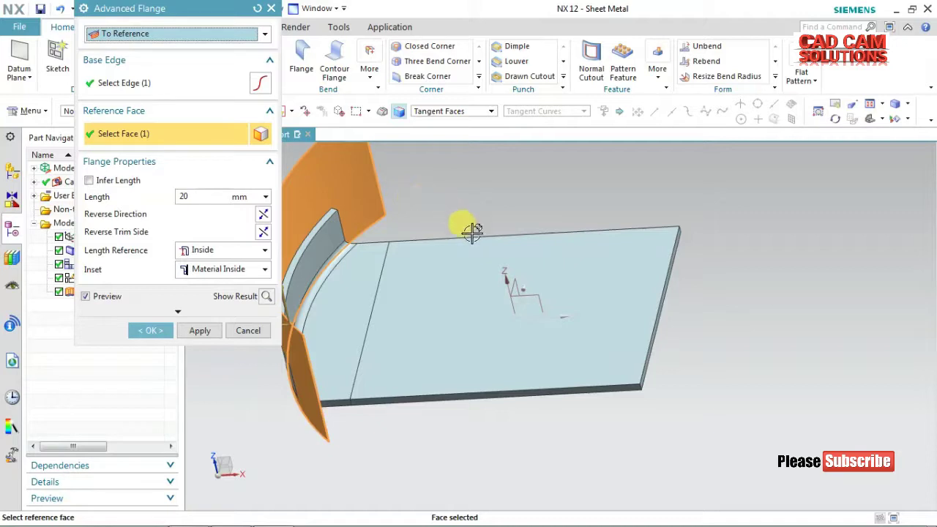
middle_click_drag(473, 230, 502, 303)
middle_click_drag(468, 376, 435, 379)
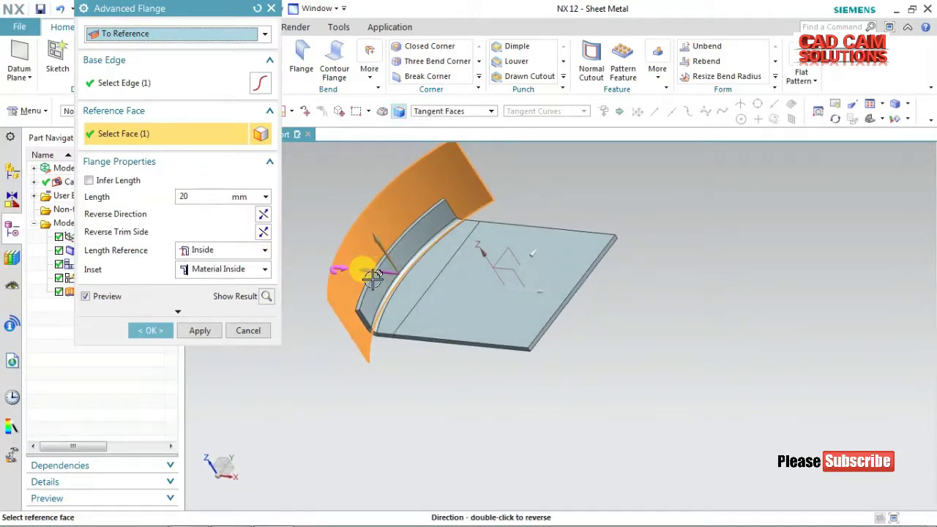
double_click(184, 196)
type("44")
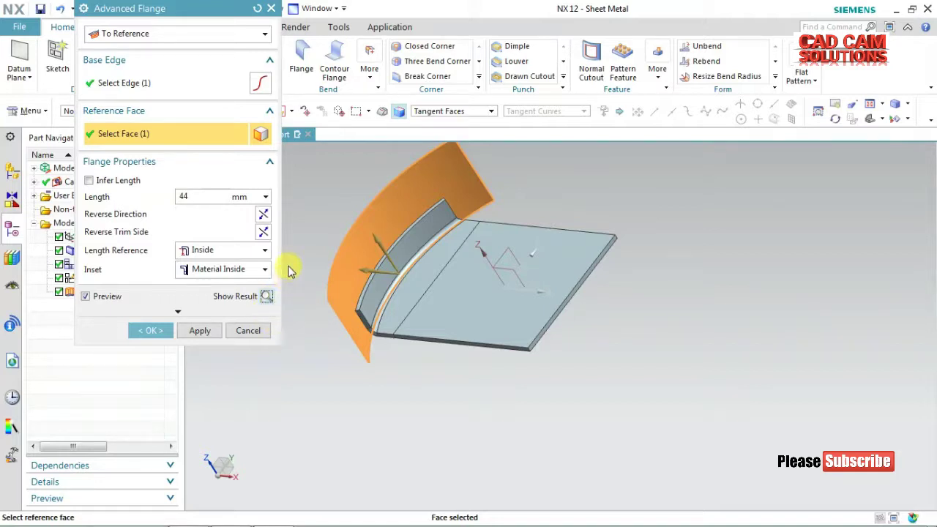
middle_click(287, 266)
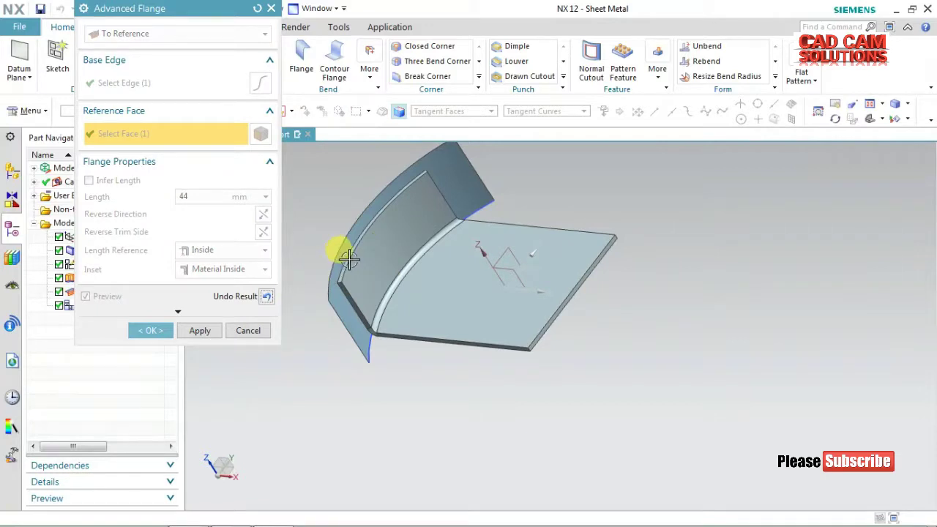
left_click(248, 331)
left_click(416, 245)
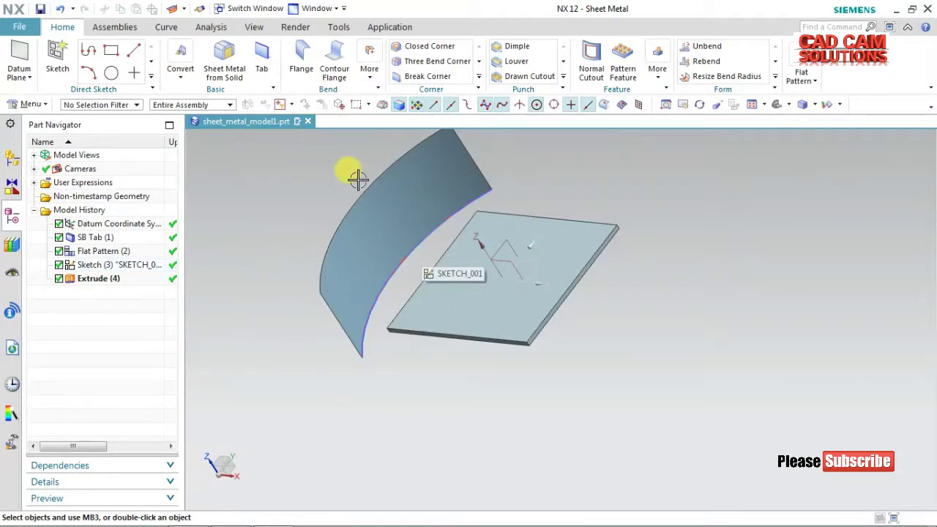
Create an advanced flange on the plate's left edge, sized To Reference up to the curved extruded face.
left_click(382, 86)
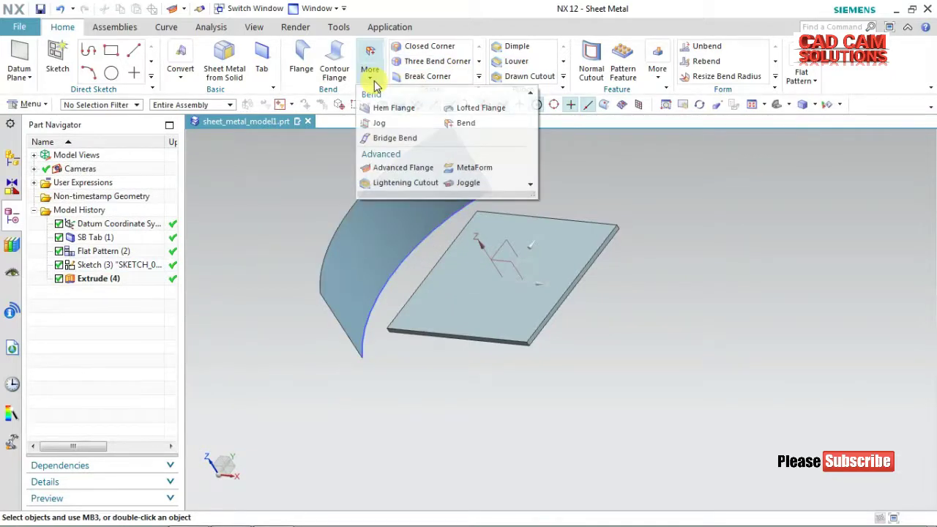
left_click(396, 168)
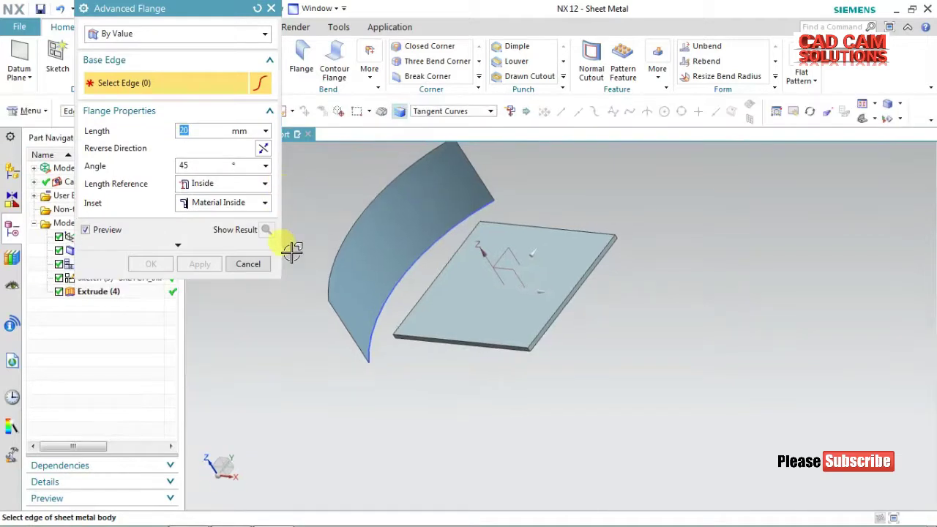
left_click(389, 313)
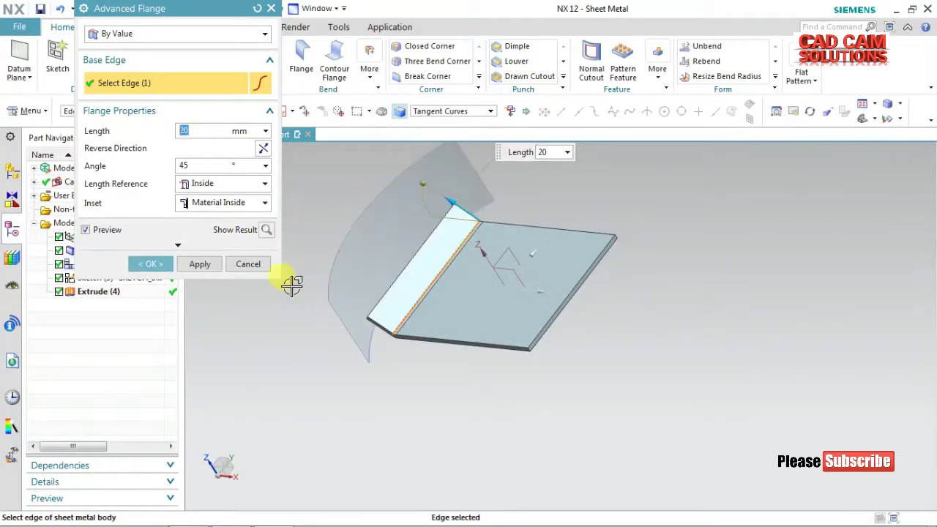
left_click(167, 35)
left_click(163, 63)
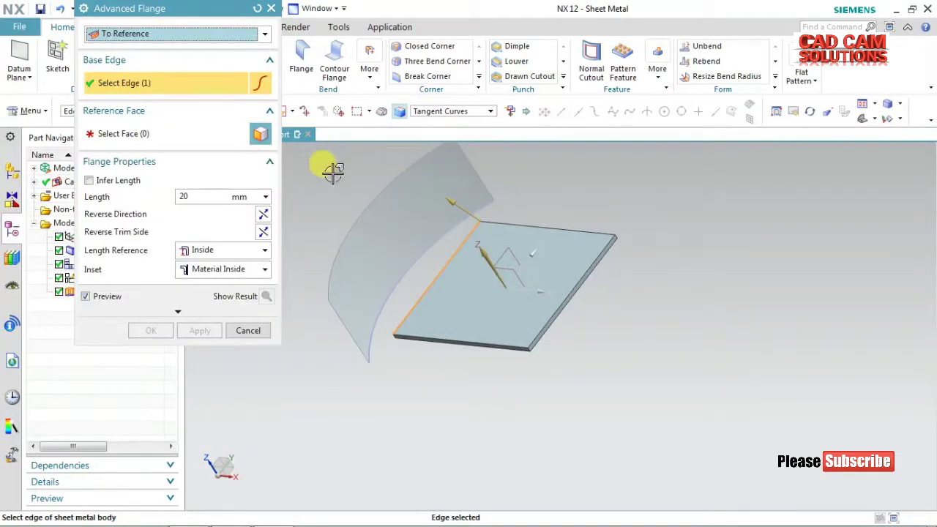
left_click(184, 134)
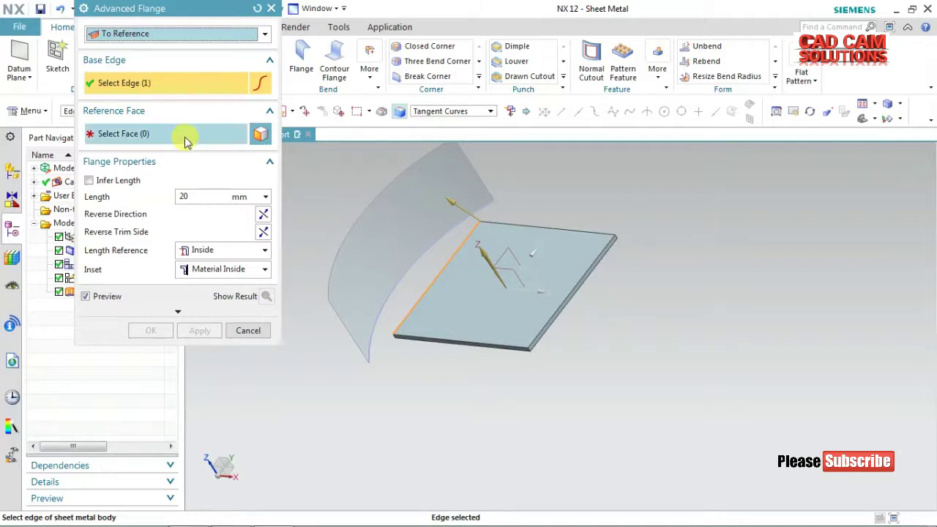
left_click(358, 238)
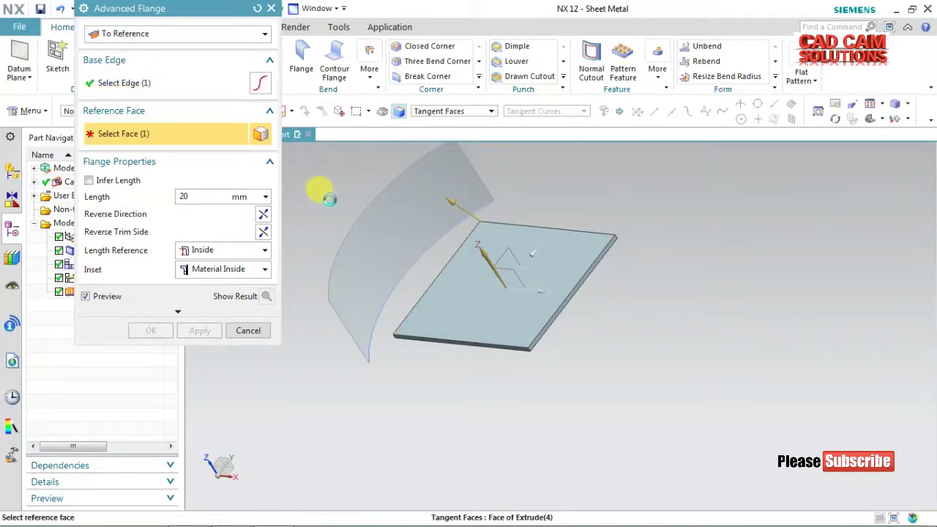
left_click(329, 198)
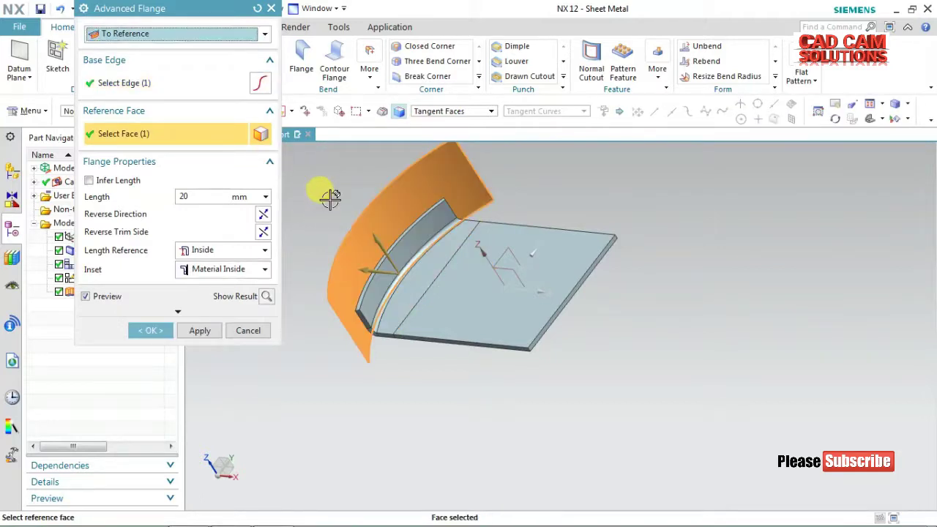
double_click(180, 197)
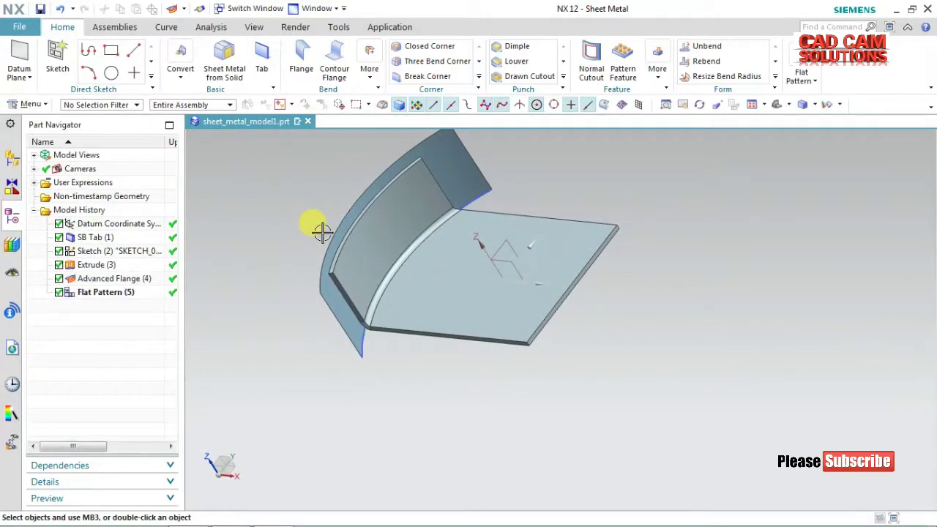
Hide the extruded reference surface with Ctrl+B and inspect the curved flange.
left_click(321, 297)
key("ctrl+b")
mouse_move(328, 360)
middle_mouse_down()
mouse_move(360, 376)
mouse_move(383, 345)
mouse_move(351, 361)
middle_mouse_up()
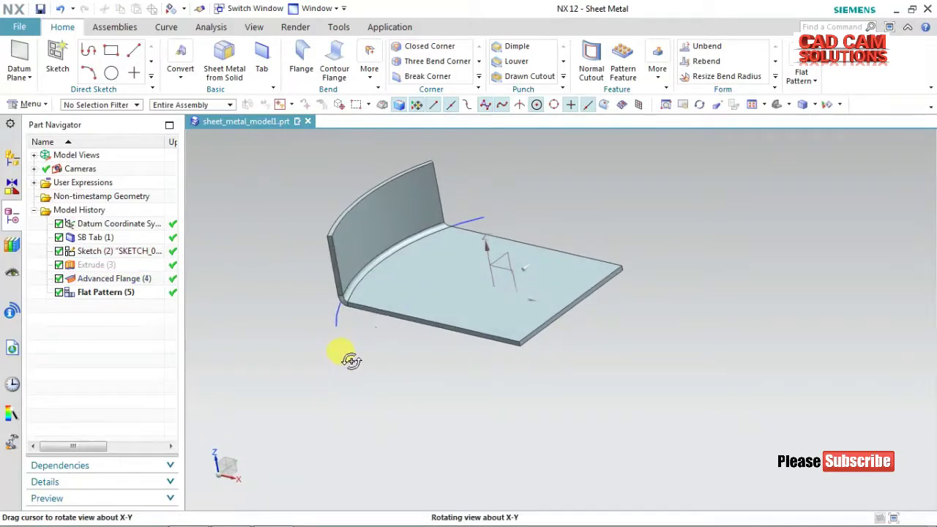
scroll(548, 194, "up", 1)
scroll(572, 197, "up", 4)
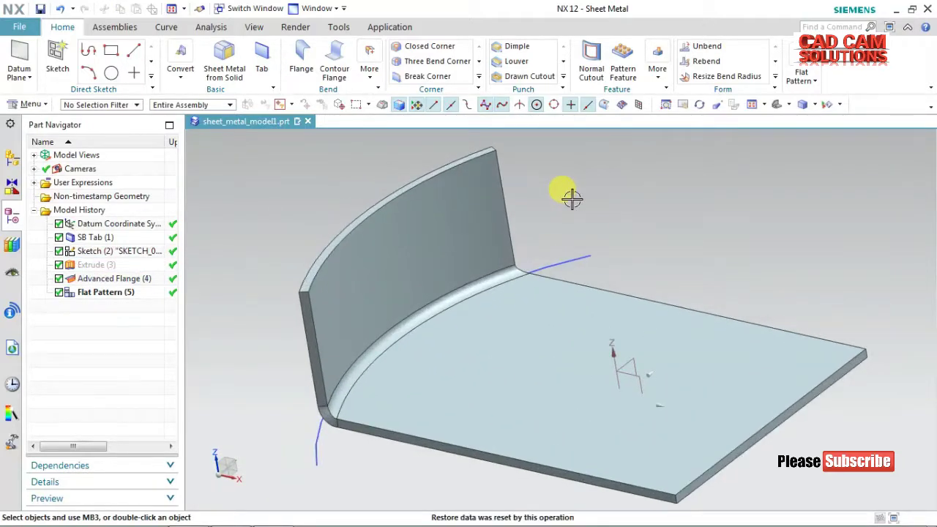